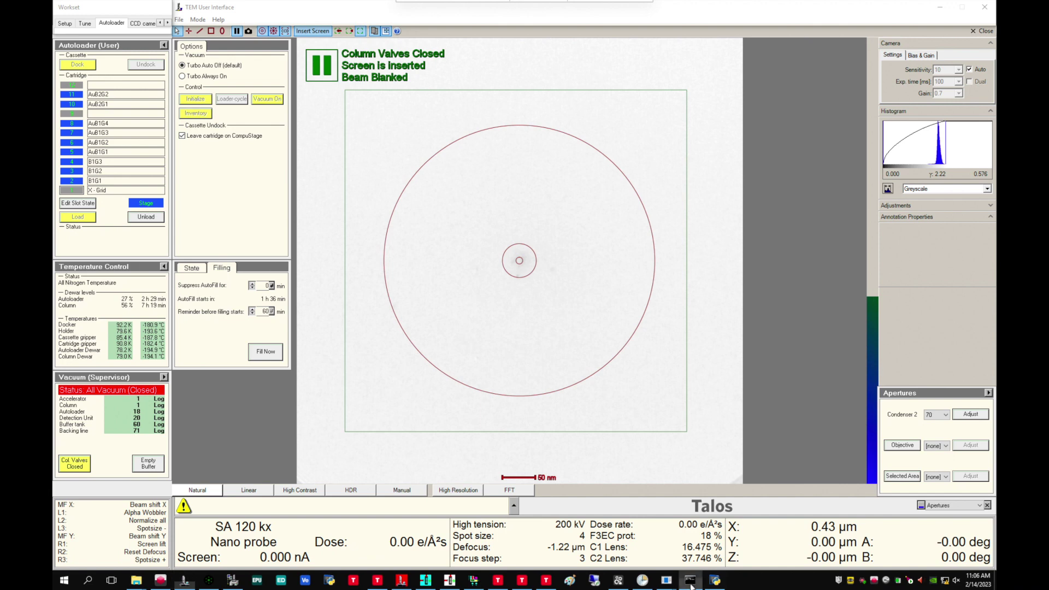
- Close the old client console and open the Desktop folder in File Explorer
left_click(691, 583)
left_click(648, 115)
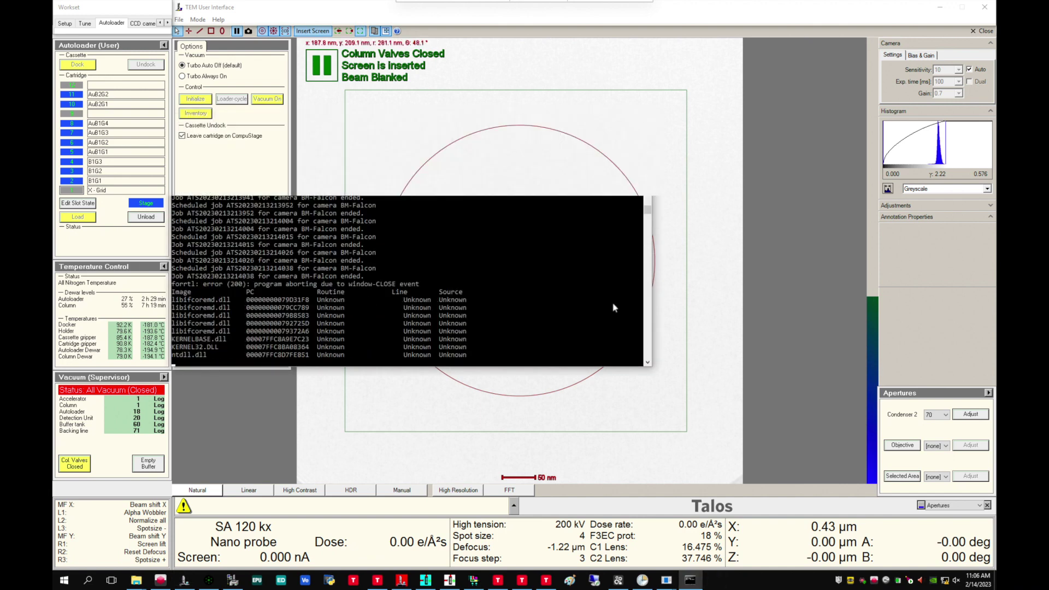
left_click(136, 581)
left_click(99, 536)
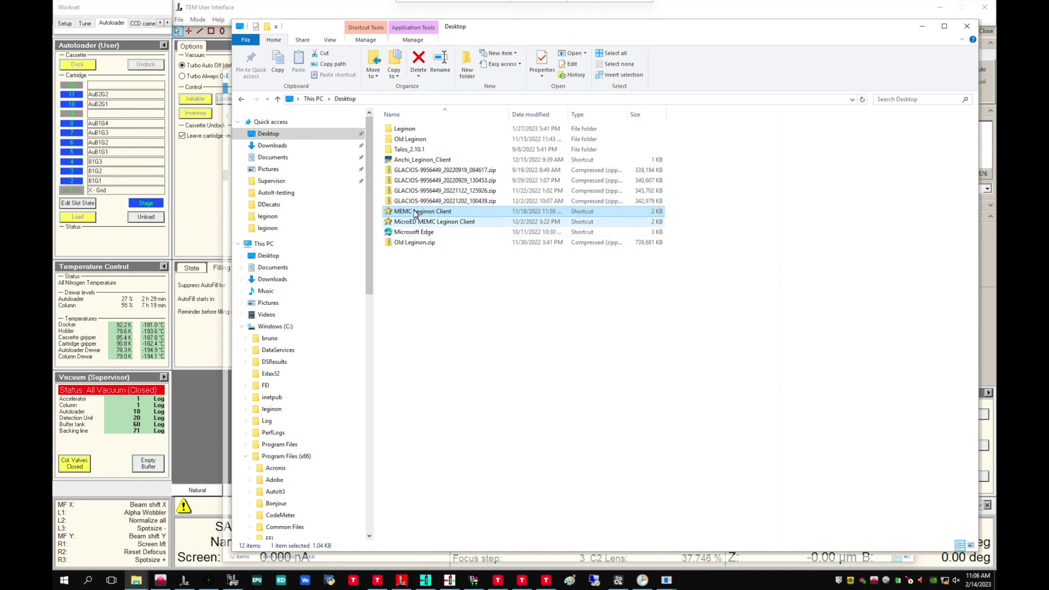
- Launch the MEMC Leginon Client, minimize its windows and switch to the remote desktop
left_click(415, 212)
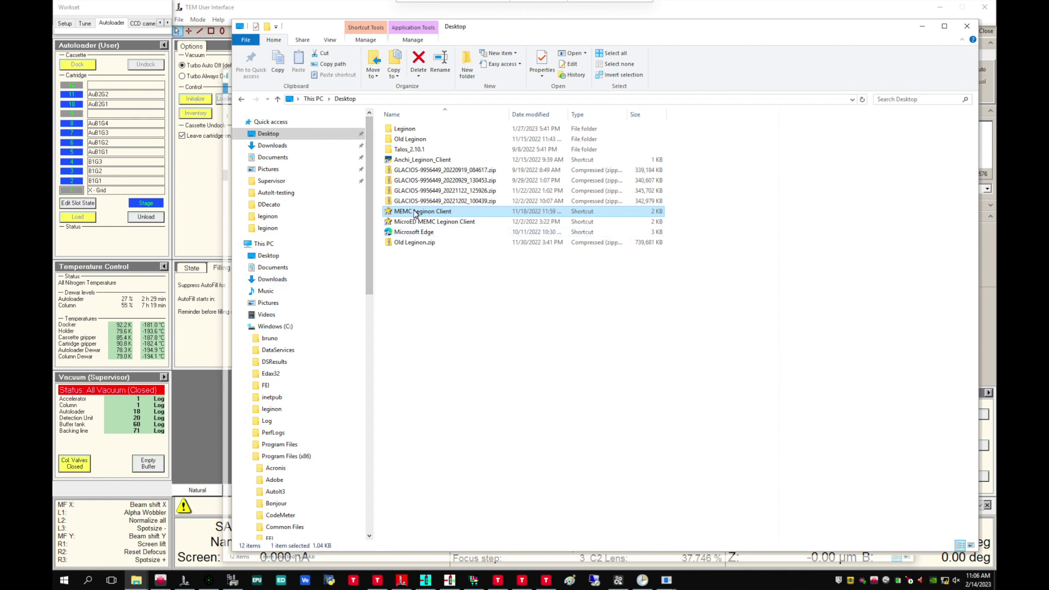
double_click(416, 212)
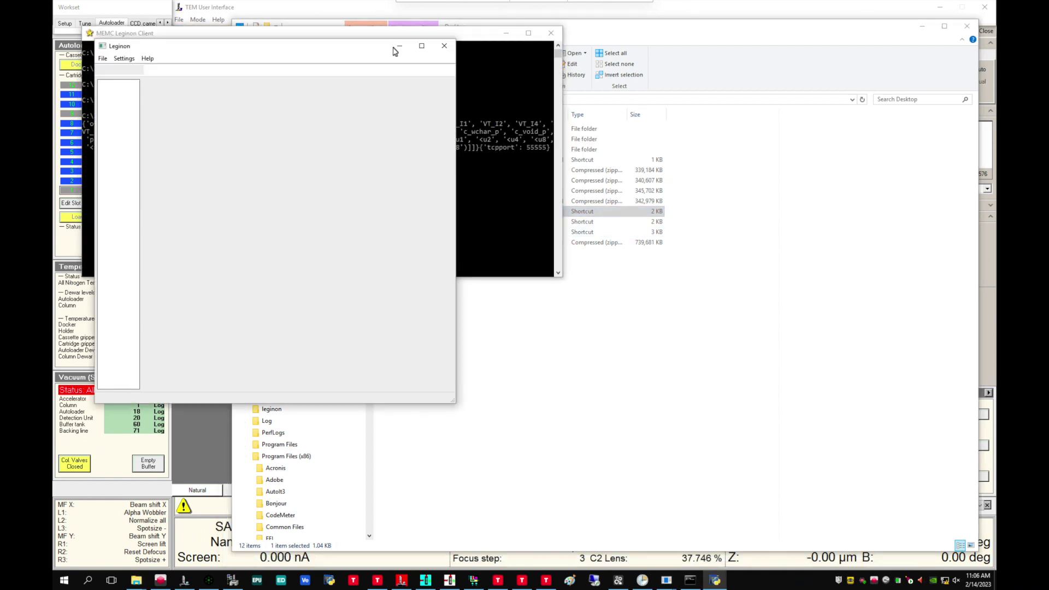
left_click(397, 48)
left_click(506, 34)
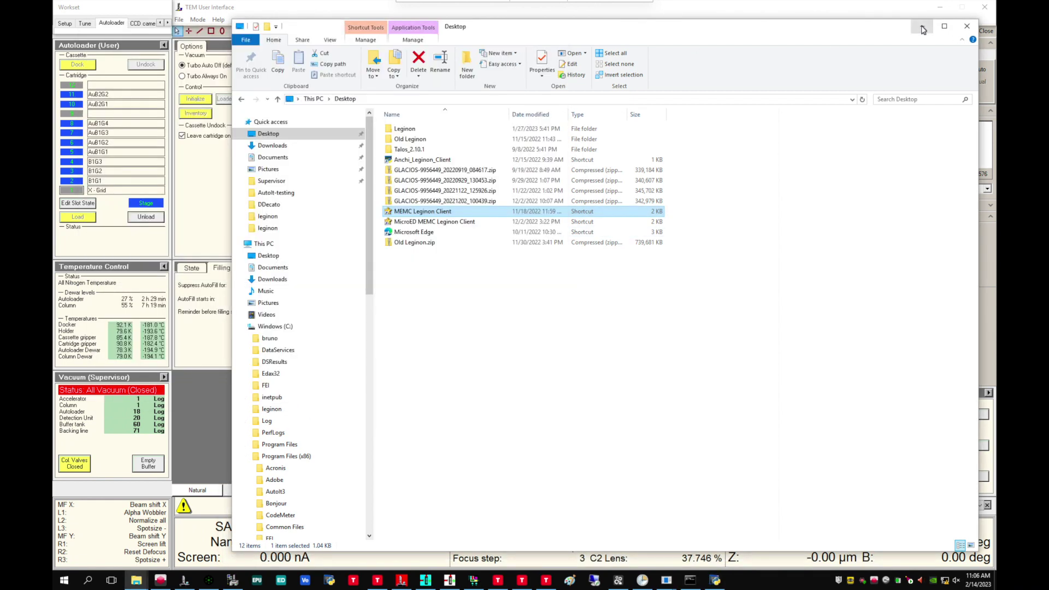
left_click(922, 28)
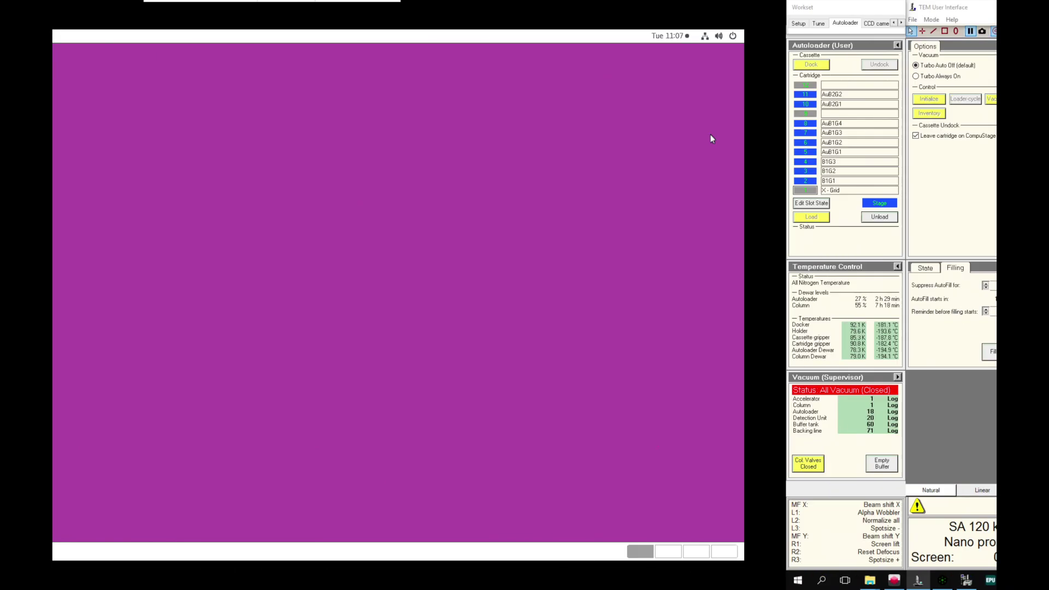
- Open a terminal from the desktop and run memcleginon, correcting a mistyped command first
right_click(617, 223)
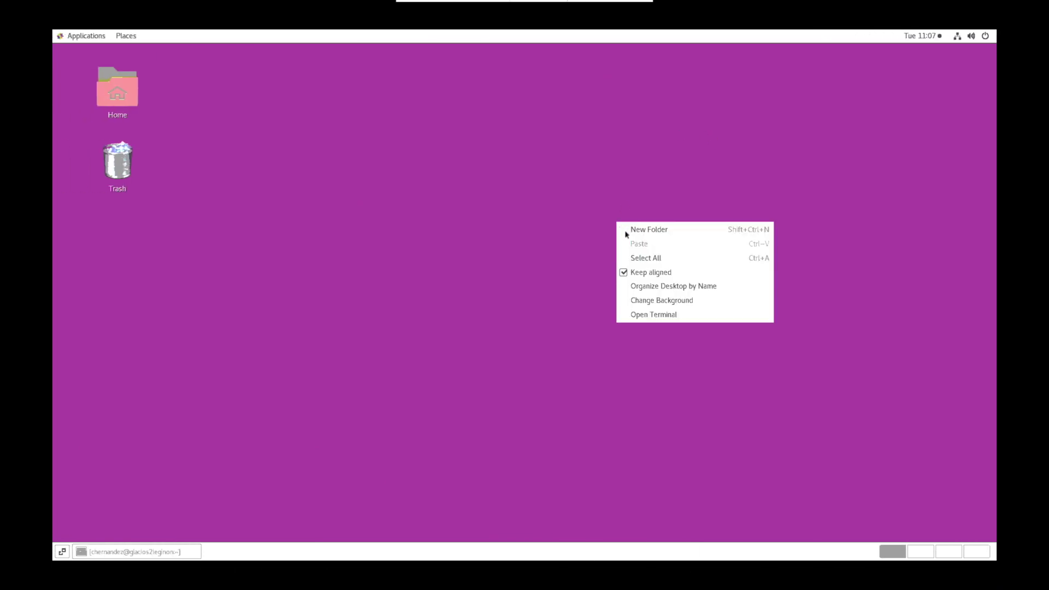
left_click(656, 315)
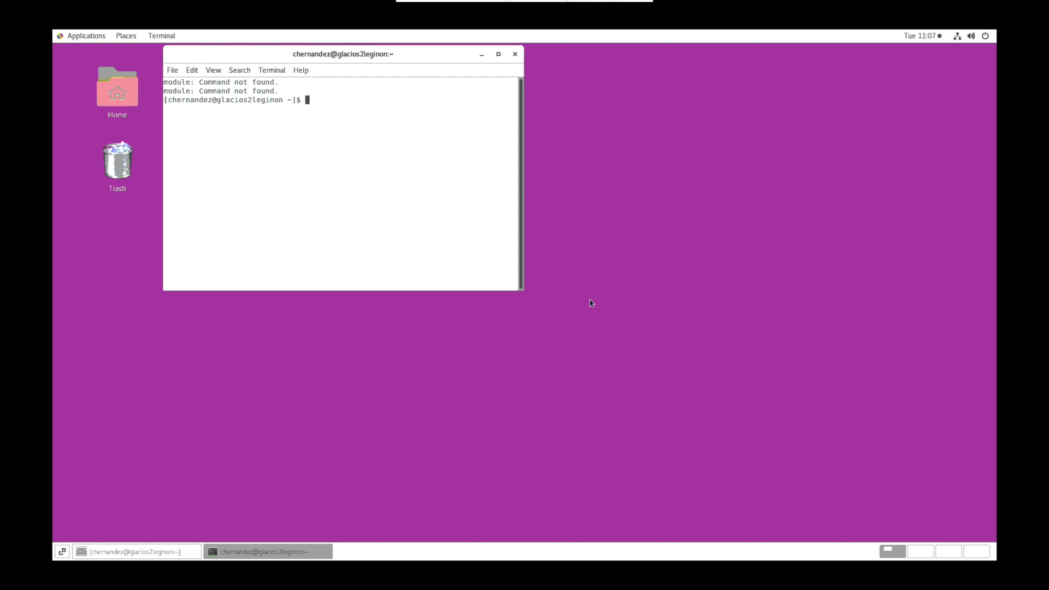
type("nccatleginon")
key("BackSpace")
key("BackSpace")
key("BackSpace")
key("BackSpace")
key("BackSpace")
key("BackSpace")
key("BackSpace")
key("BackSpace")
key("BackSpace")
key("BackSpace")
key("BackSpace")
key("BackSpace")
type("memcleginon")
key("Return")
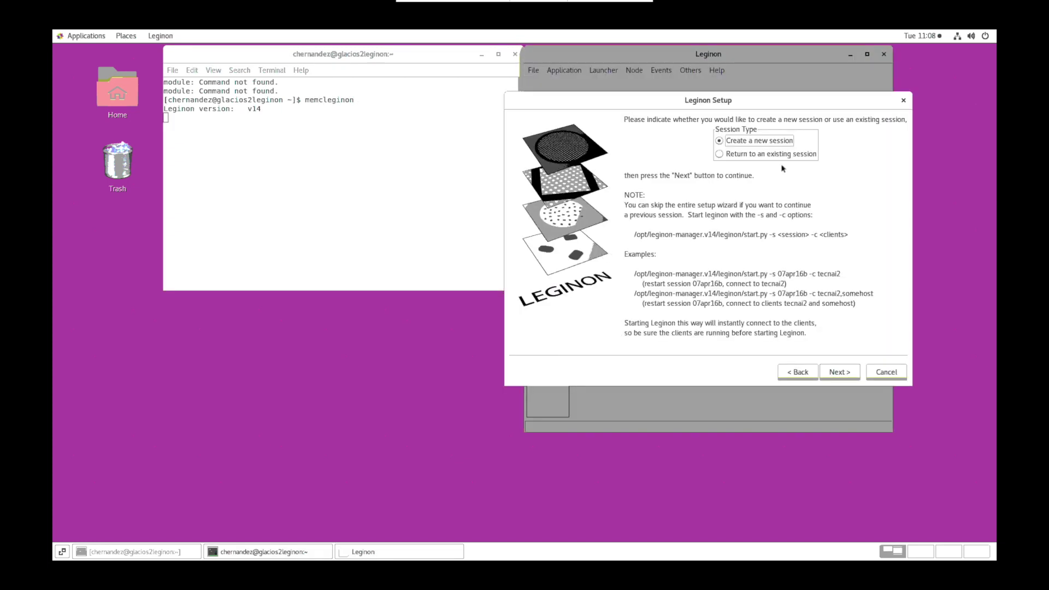
- Start a new session and assign it to the NRAMM - Test project
left_click(839, 372)
left_click(797, 233)
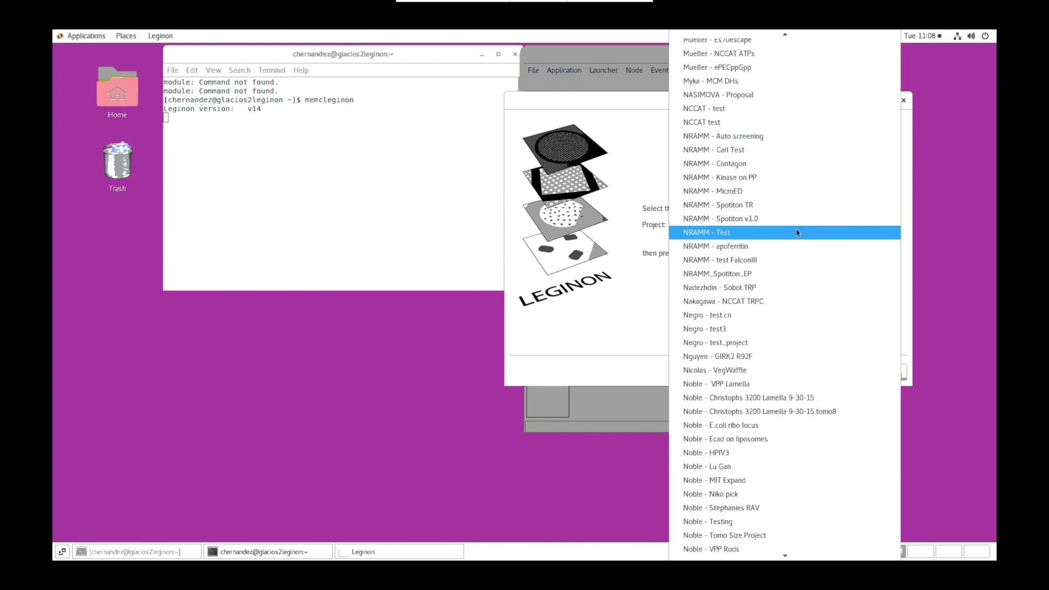
left_click(767, 235)
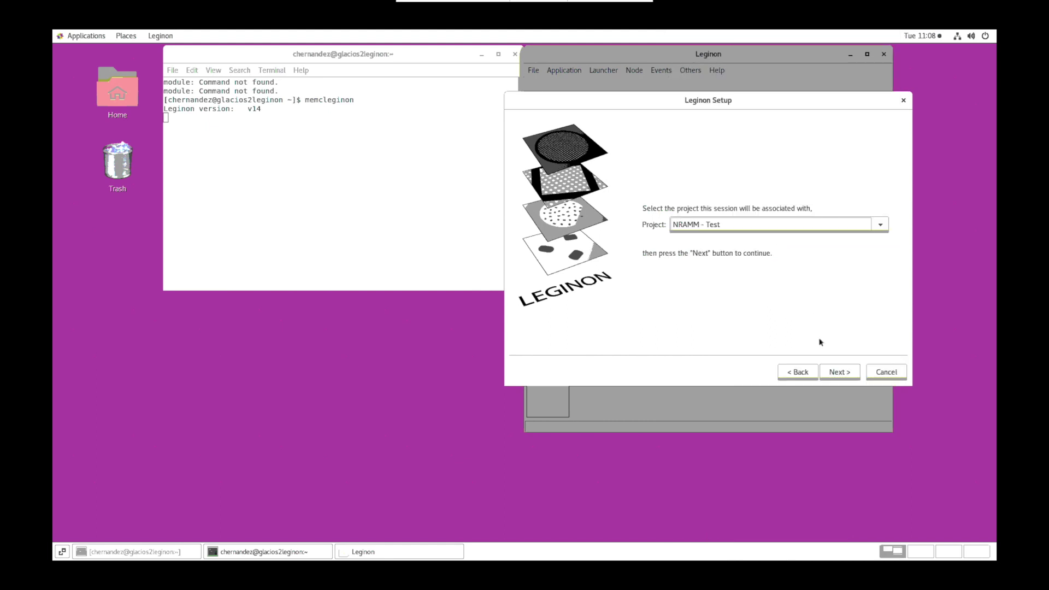
left_click(840, 376)
- Keep session name m23feb14a, choose the Glacios 2 holder and fill in the description
left_click(846, 230)
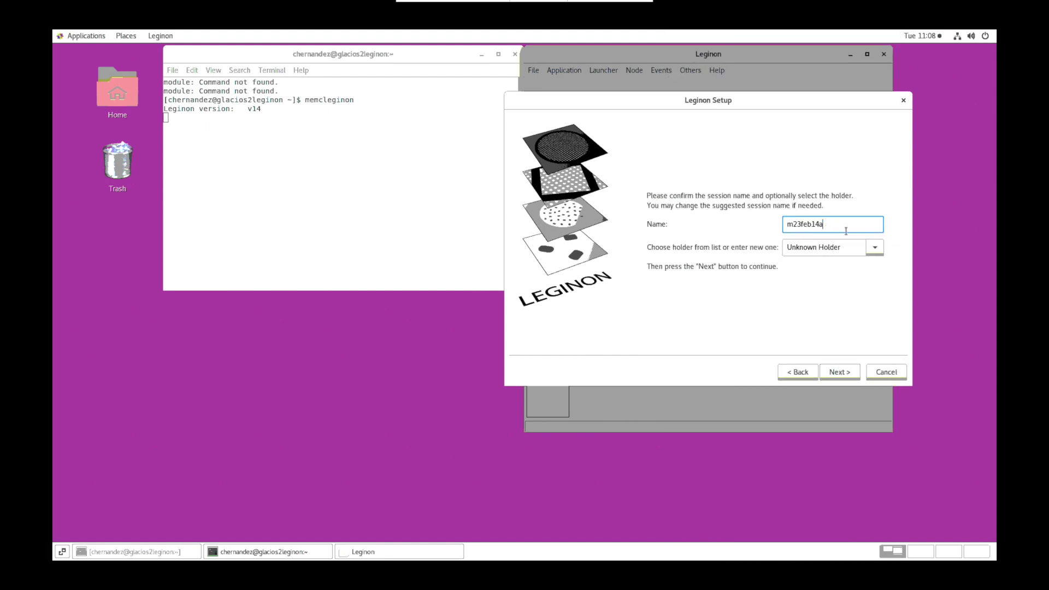
left_click(877, 253)
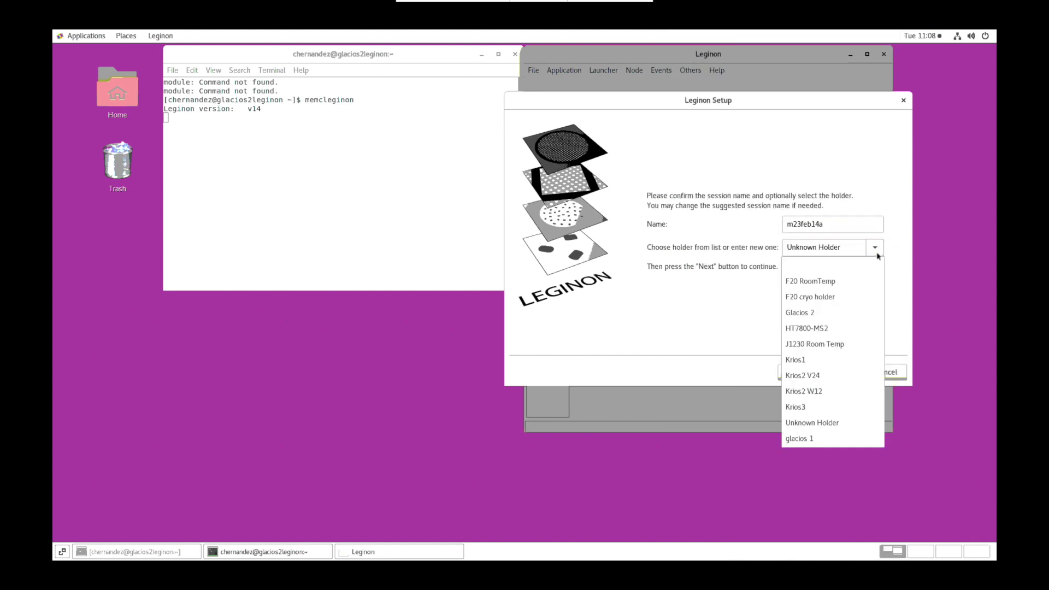
left_click(812, 314)
left_click(842, 371)
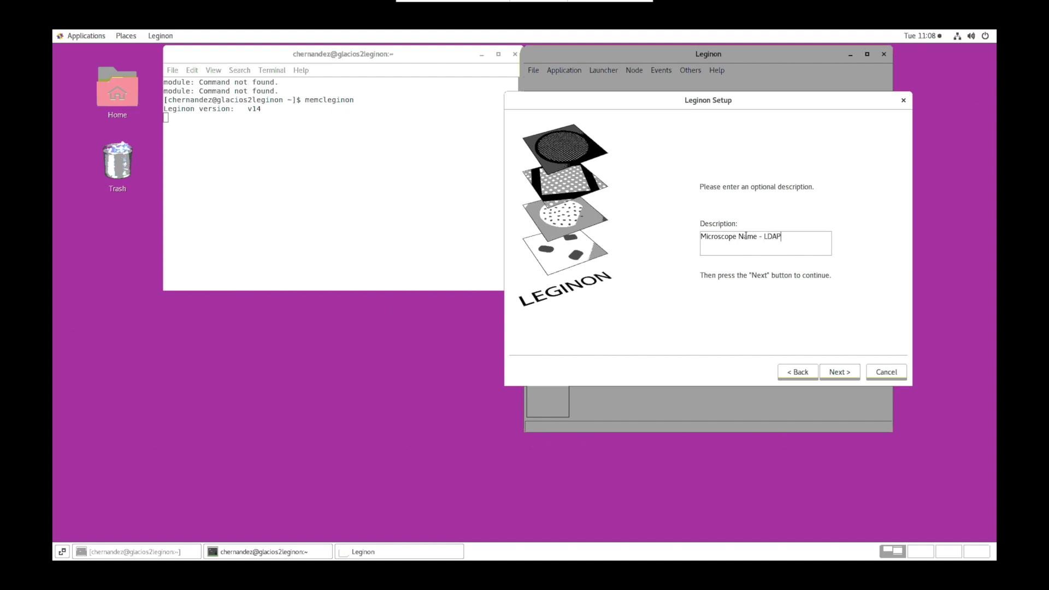
type("ername")
- Keep the default image directory and advance to the session confirmation summary
left_click(839, 372)
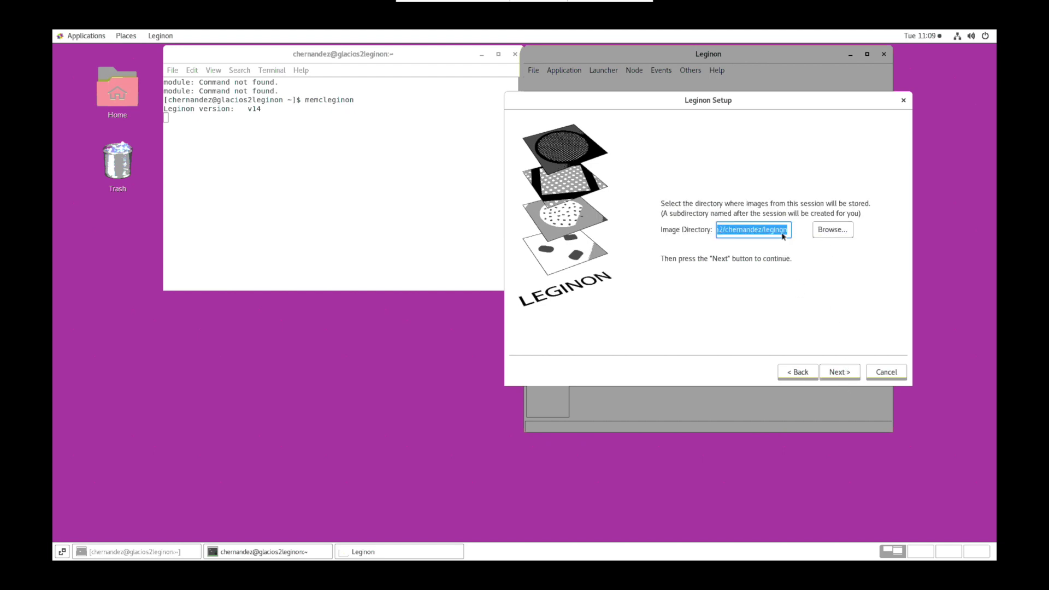
left_click(771, 231)
key("shift+Home")
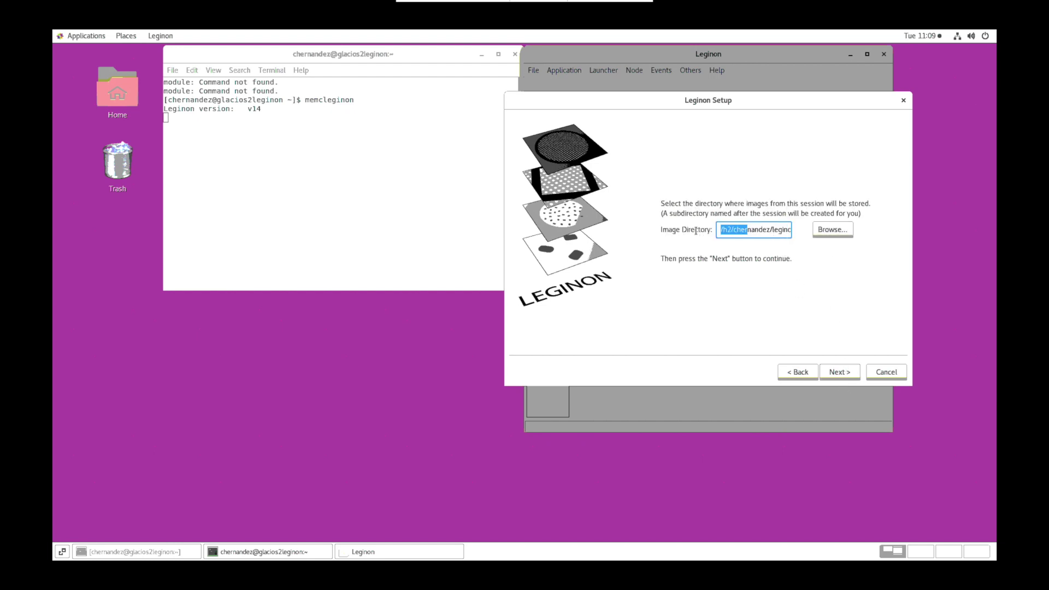
key("Home")
left_click(839, 373)
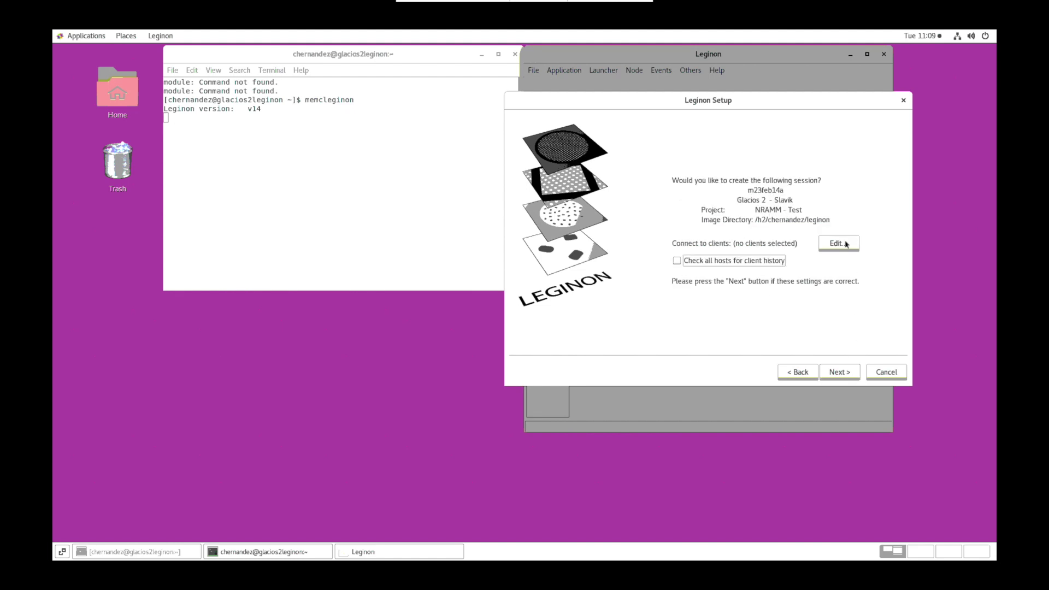
- Add glacios2 to the session's client connection list
left_click(839, 244)
left_click(750, 220)
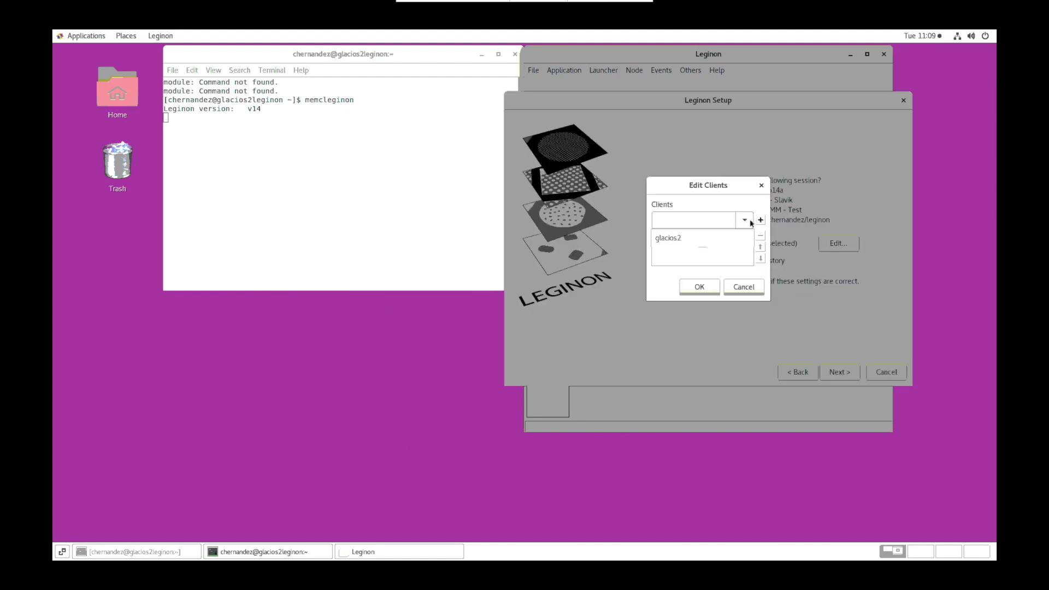
left_click(710, 239)
left_click(761, 219)
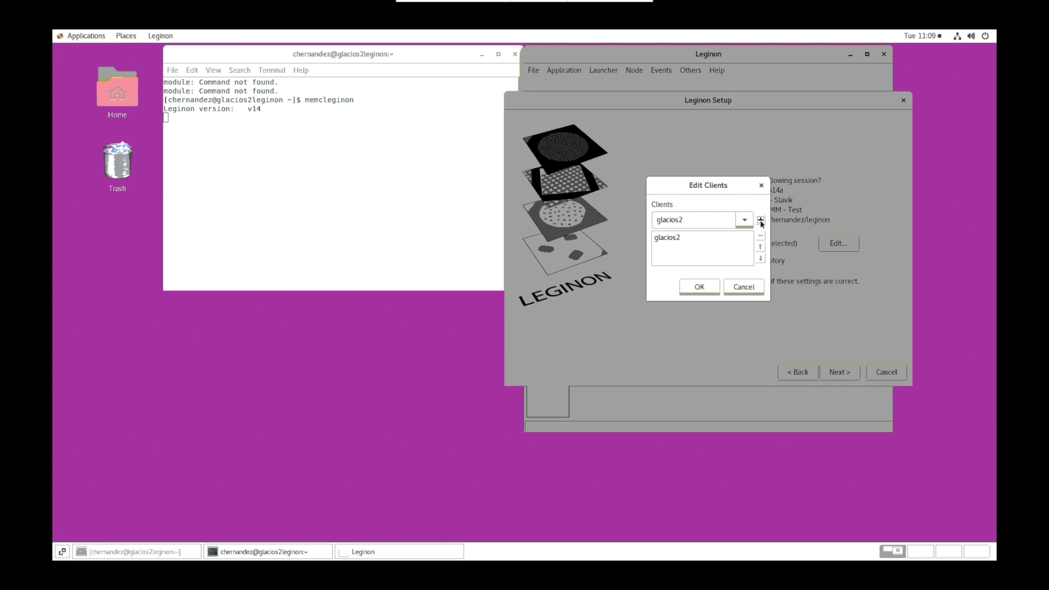
left_click(701, 288)
- Enter a 70 µm C2 aperture size and finish creating the session
left_click(844, 375)
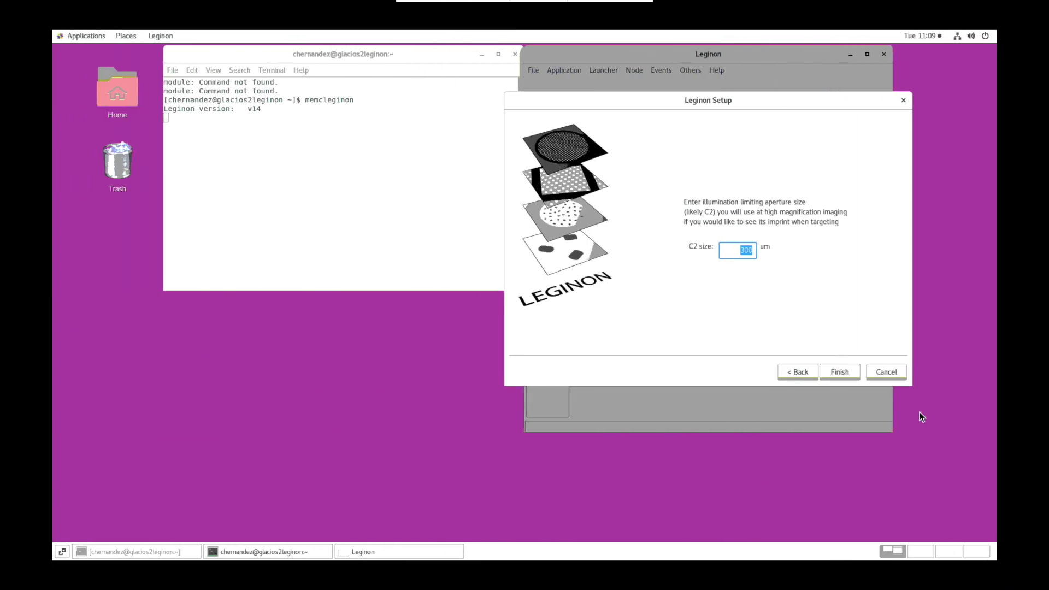
type("70")
left_click(847, 372)
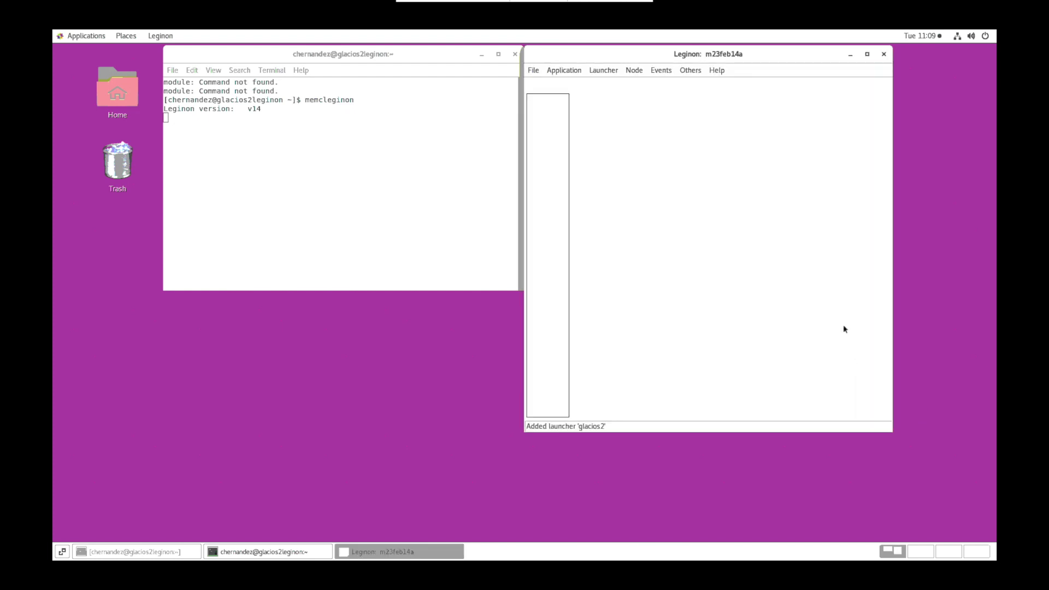
- Maximize the session window and pick Glacios MSI-Ptolemy nano2 from all applications
left_click(867, 54)
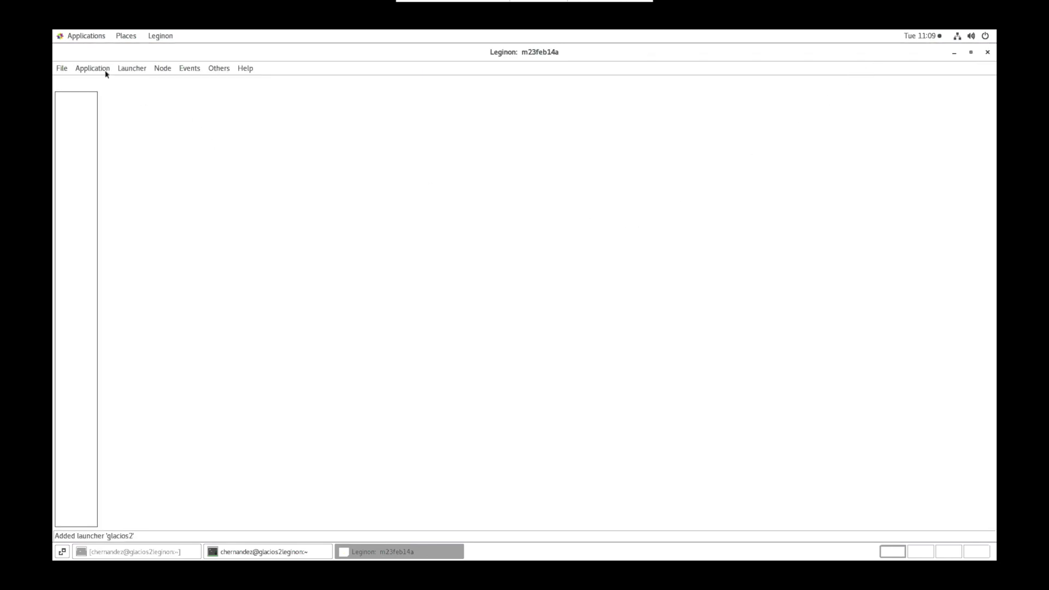
left_click(86, 70)
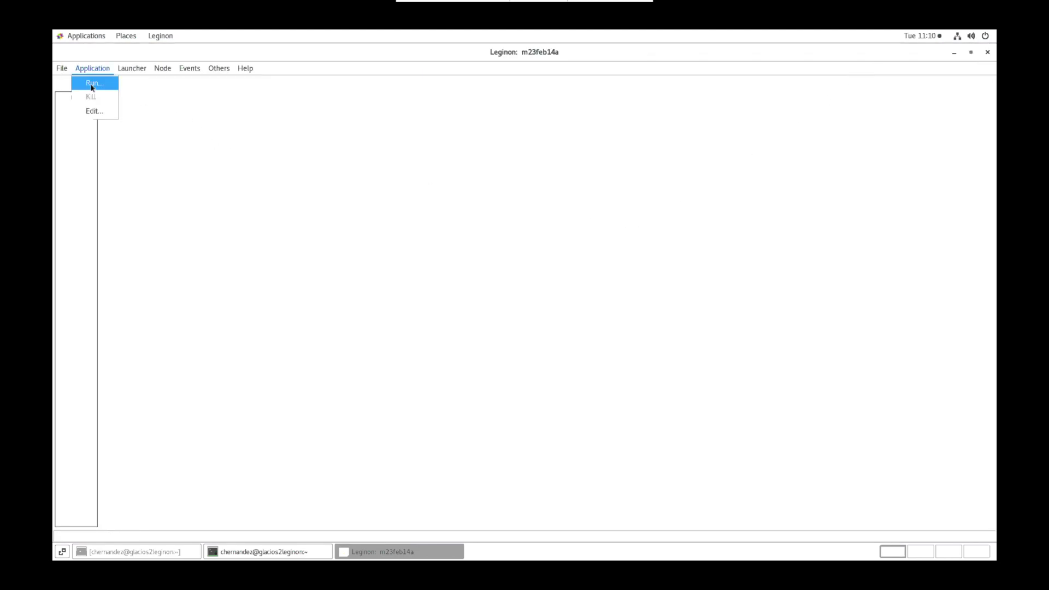
left_click(93, 86)
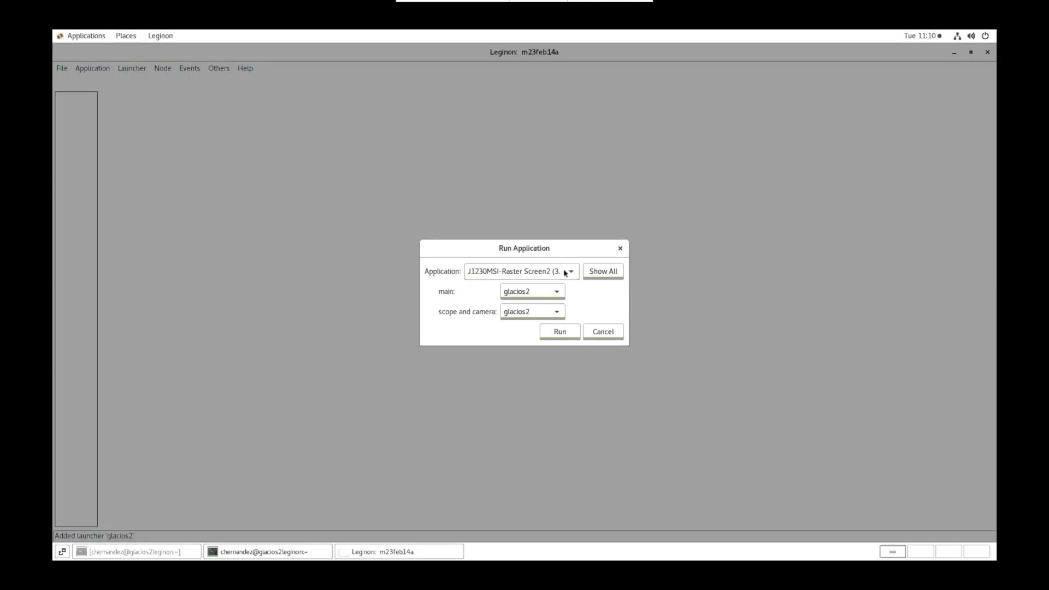
left_click(566, 272)
left_click(614, 273)
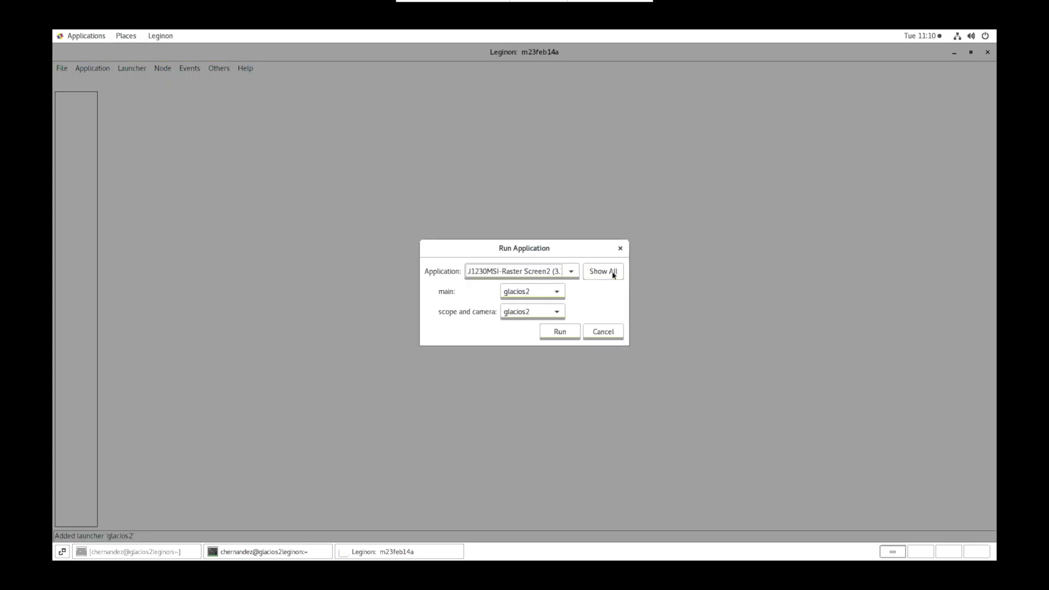
left_click(559, 270)
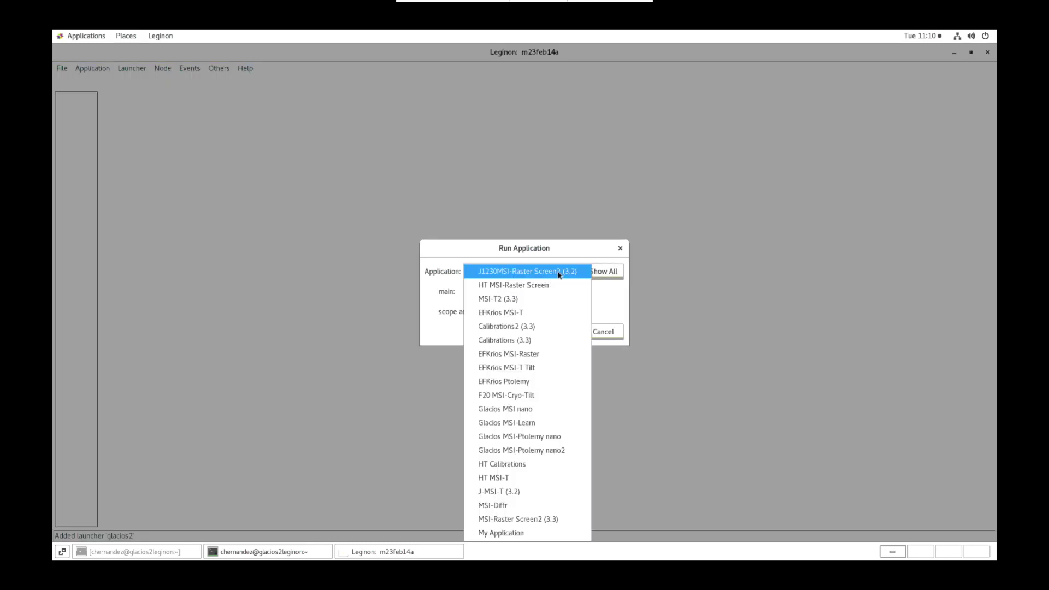
left_click(543, 450)
- Run the application with main host glacios2leginon and scope host glacios2
left_click(527, 291)
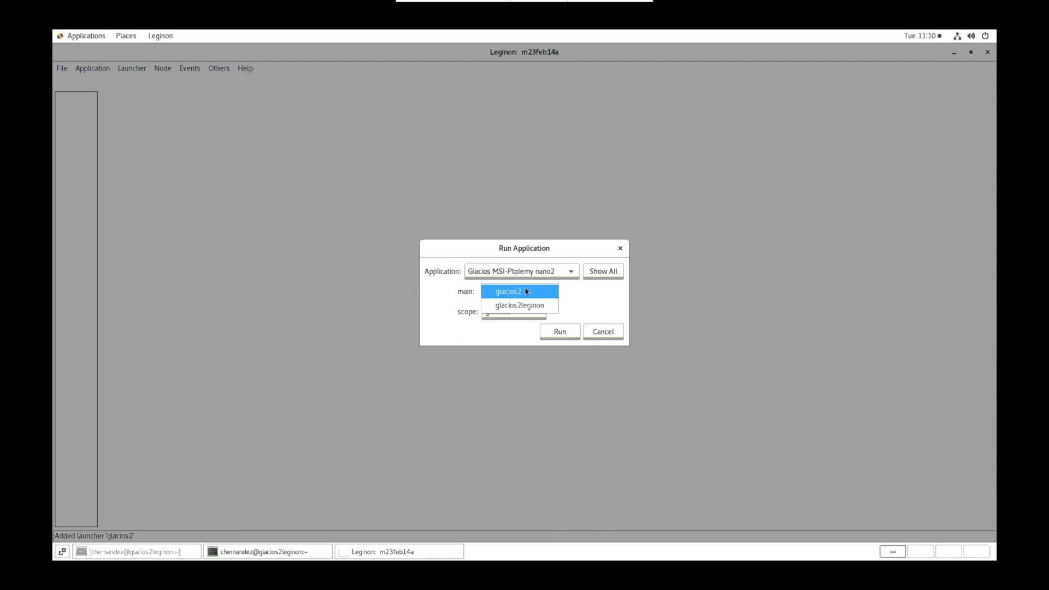
left_click(530, 306)
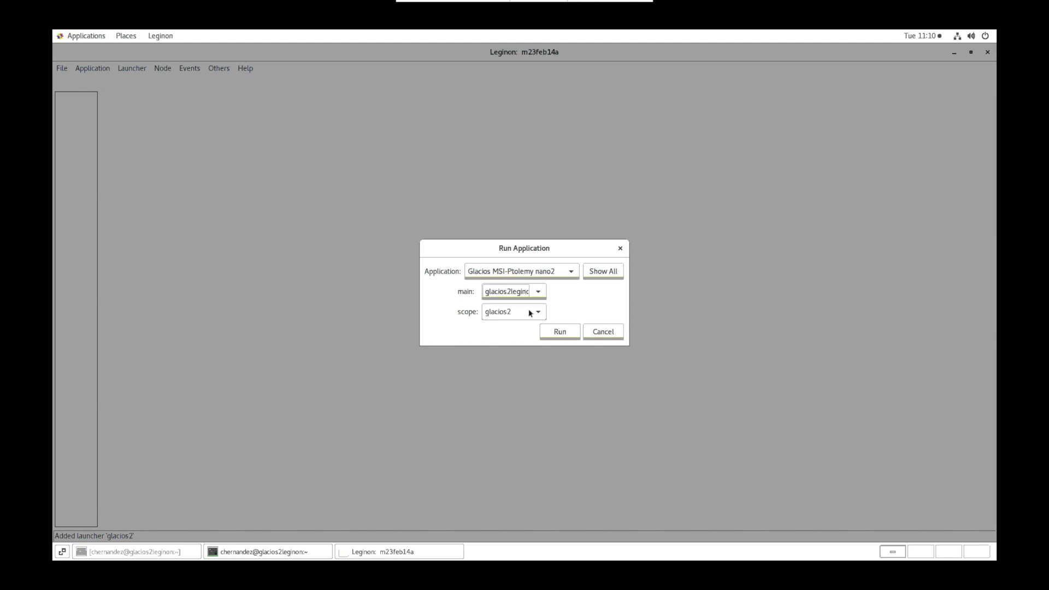
left_click(530, 316)
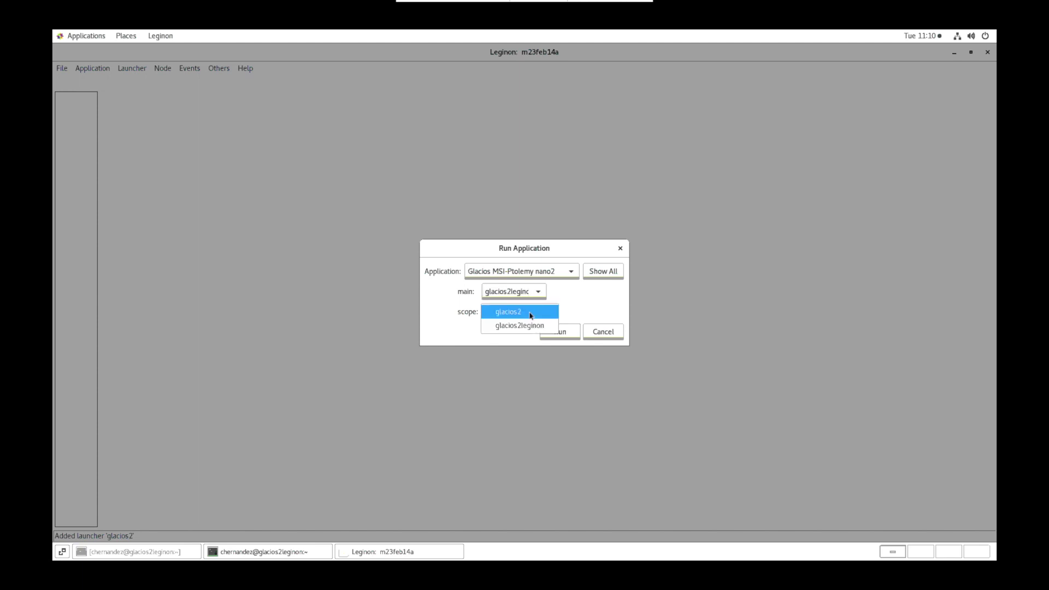
left_click(530, 313)
left_click(547, 330)
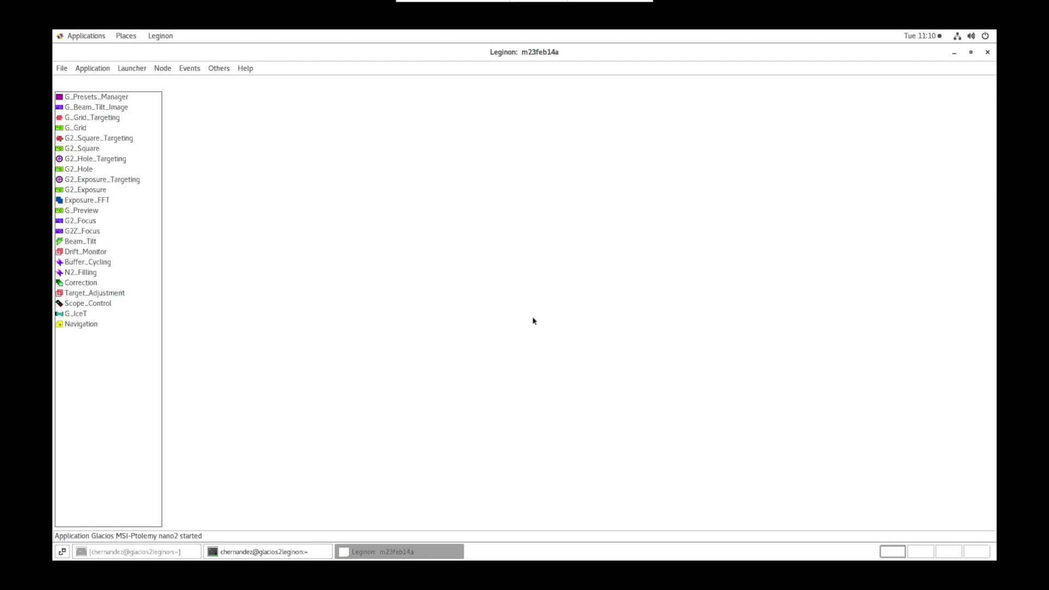
left_click(109, 101)
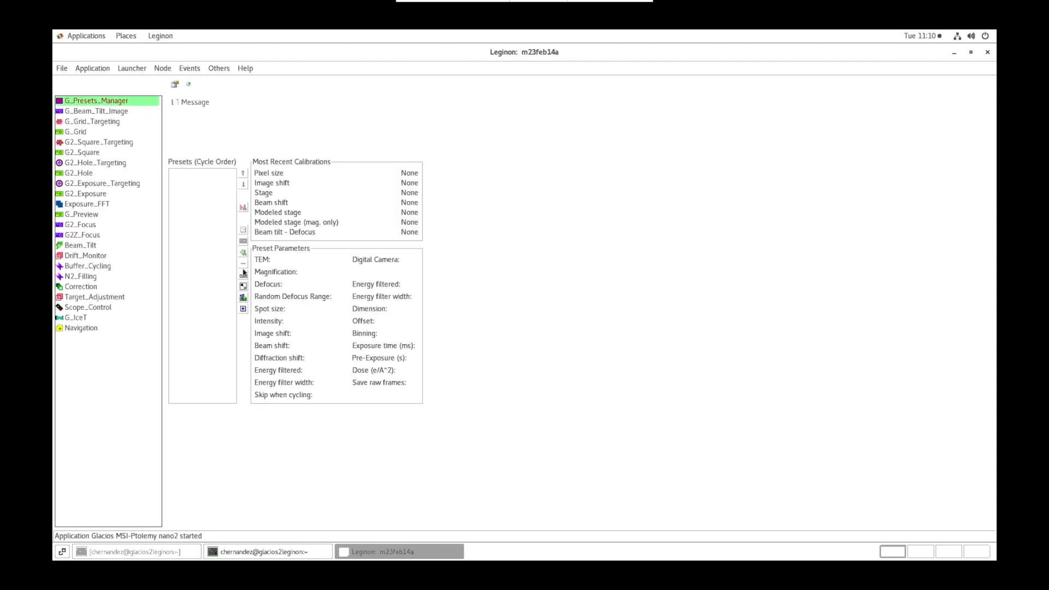
- Search import sessions for Glacios with Falcon3 and select session m23feb13d
left_click(243, 309)
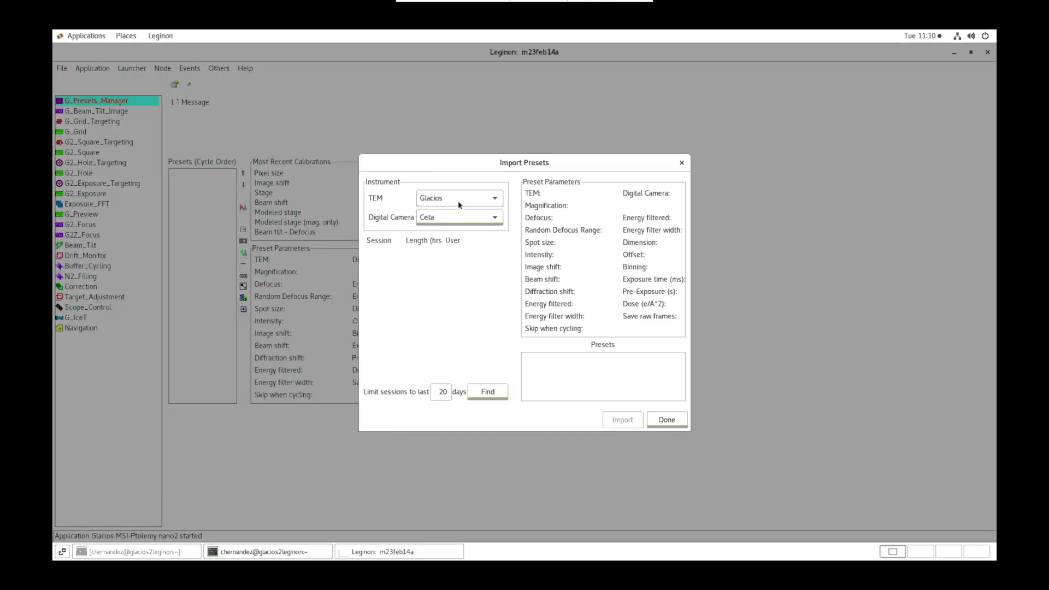
left_click(459, 203)
left_click(460, 204)
left_click(460, 219)
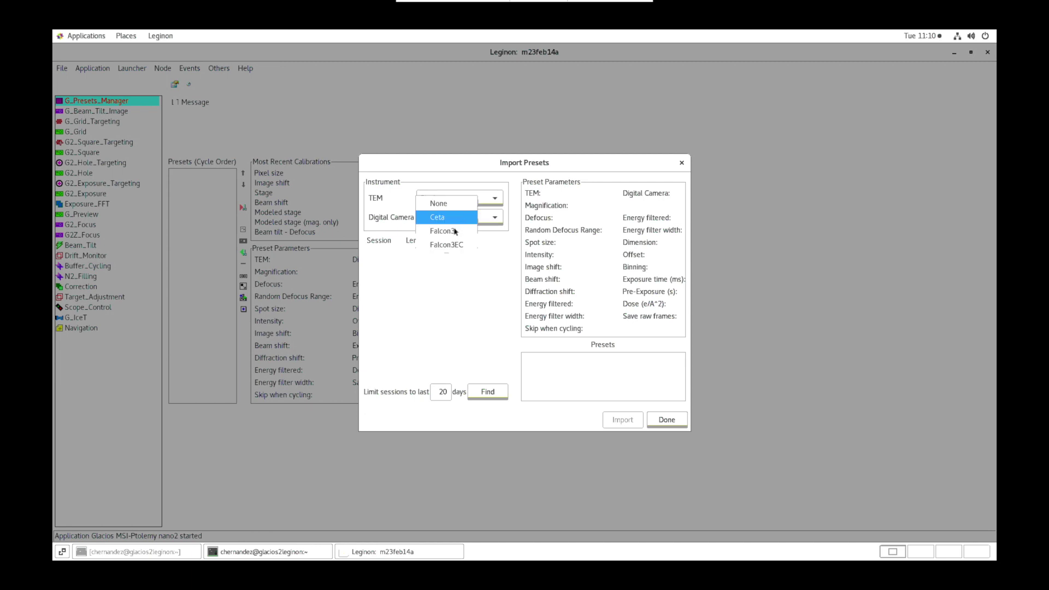
left_click(456, 232)
left_click(482, 394)
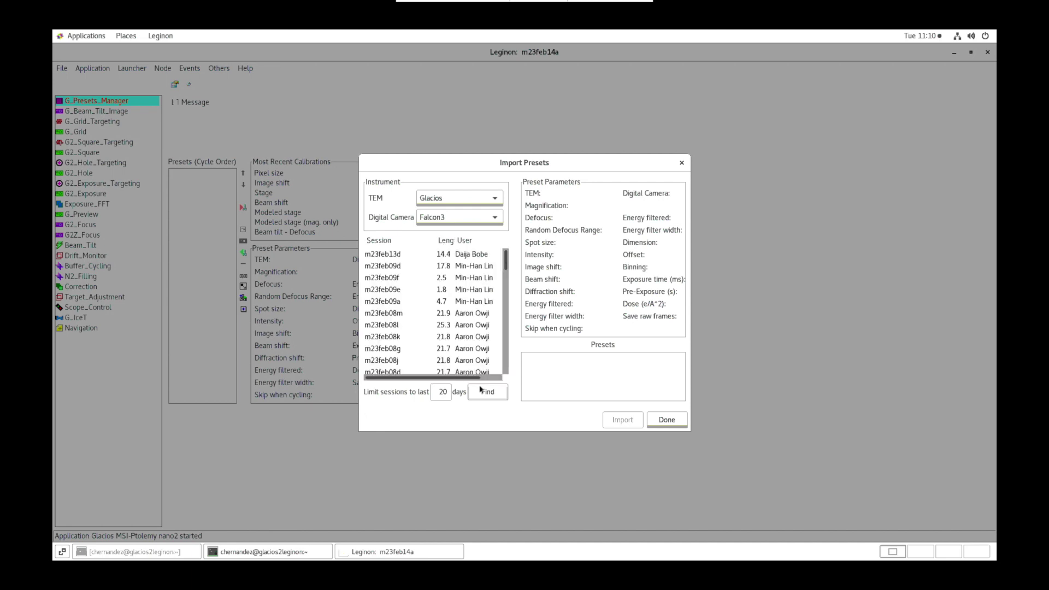
left_click(466, 258)
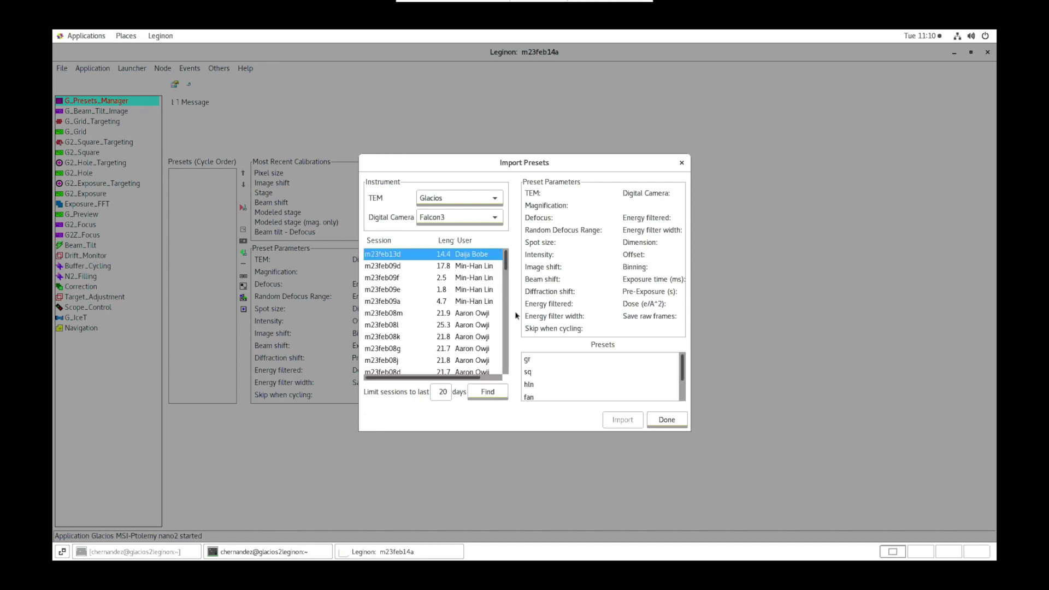
- Review presets gr, sq, hln, fan, fcn and enn, then import all of them
left_click(532, 360)
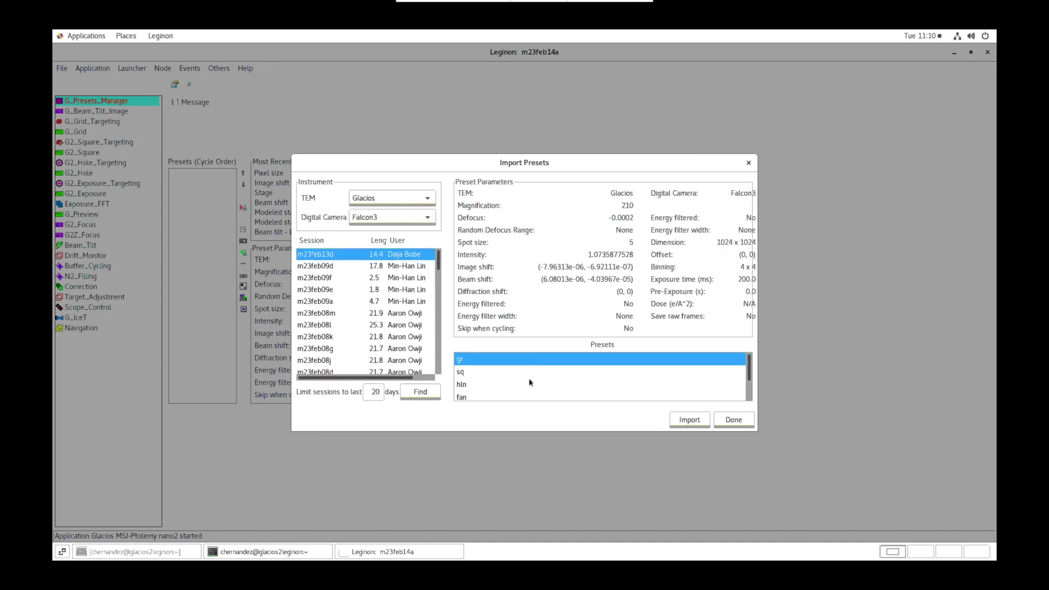
left_click(518, 372)
left_click(516, 385)
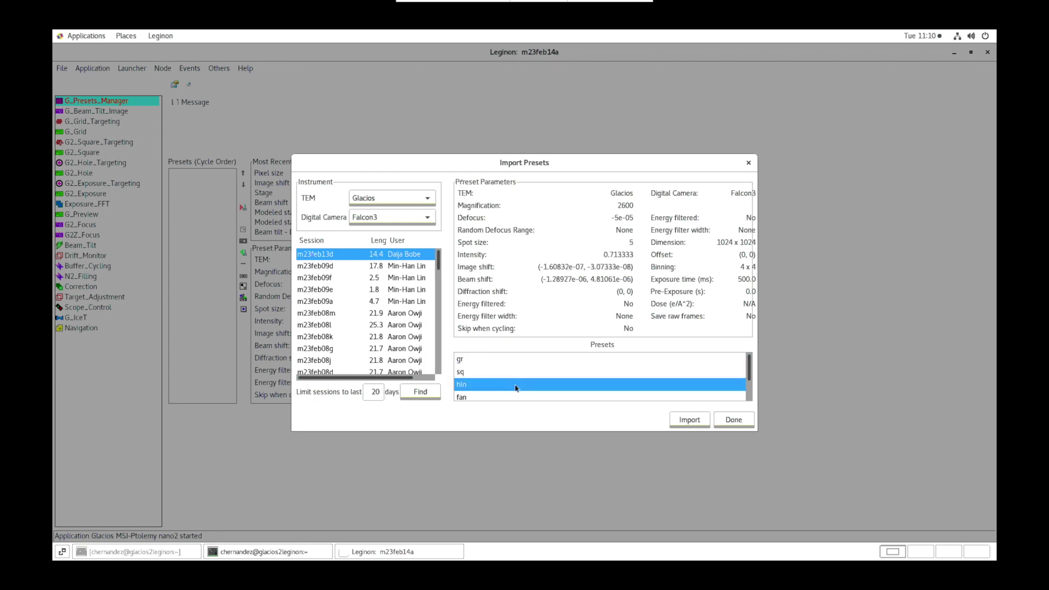
left_click(515, 398)
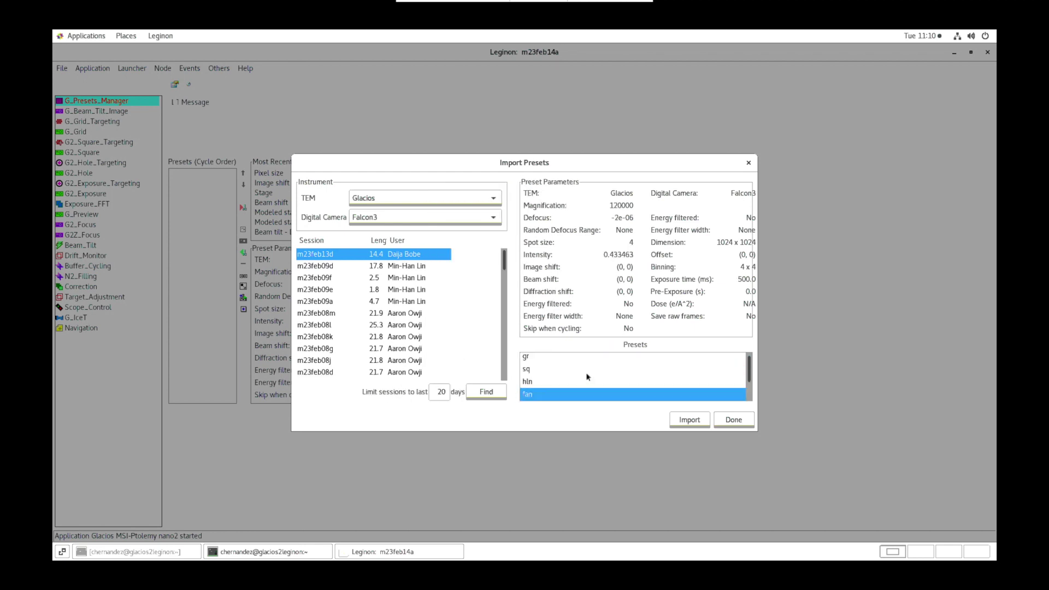
scroll(584, 380, "down", 1)
left_click(568, 389)
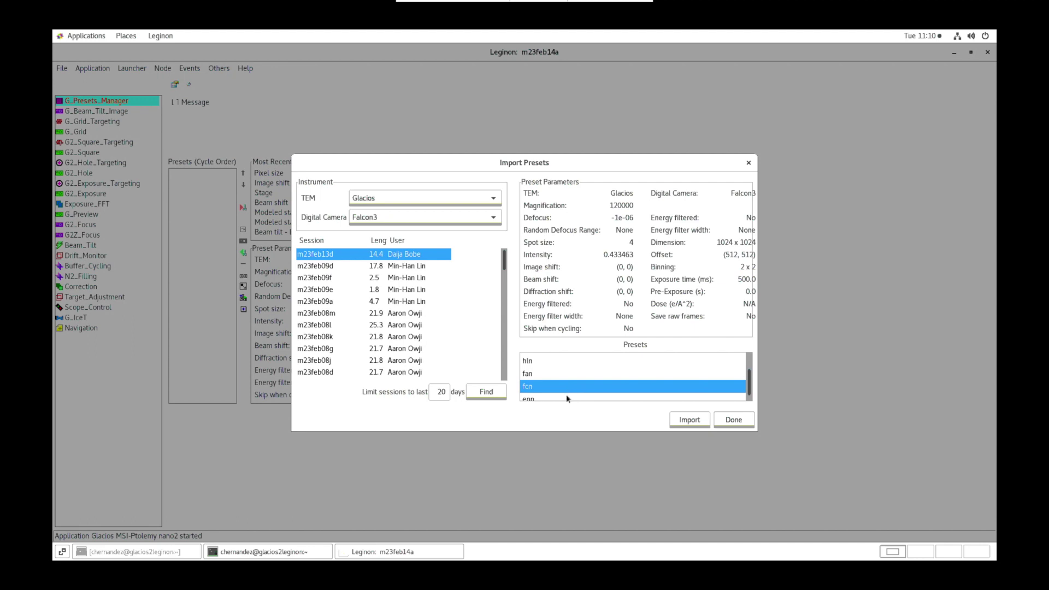
left_click(568, 399)
key("ctrl+shift+a")
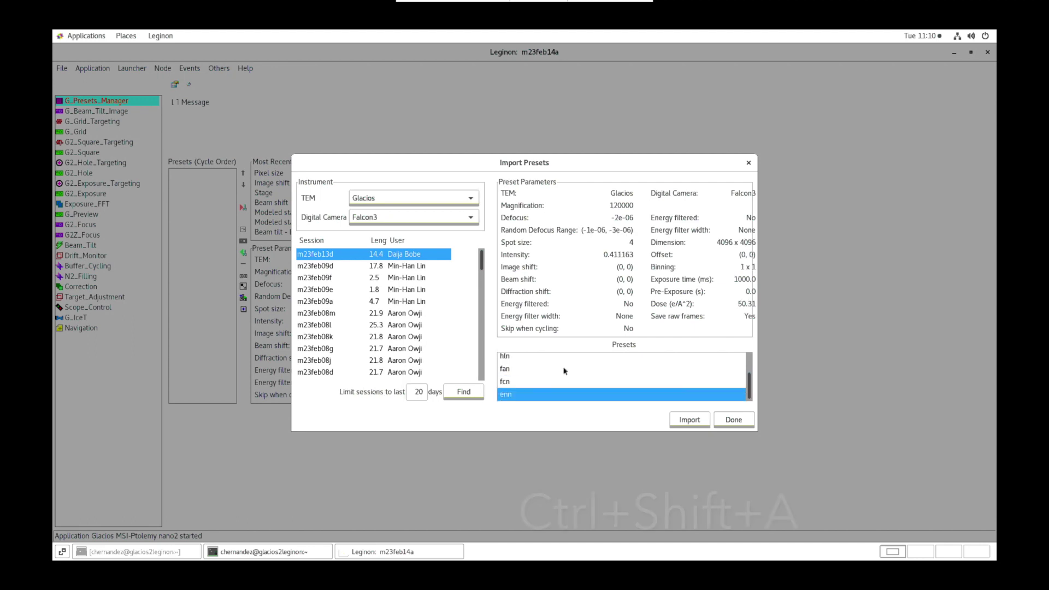
left_click(689, 419)
- Close the import window, close the column valves, retract the objective aperture and load grid B1G1
left_click(733, 420)
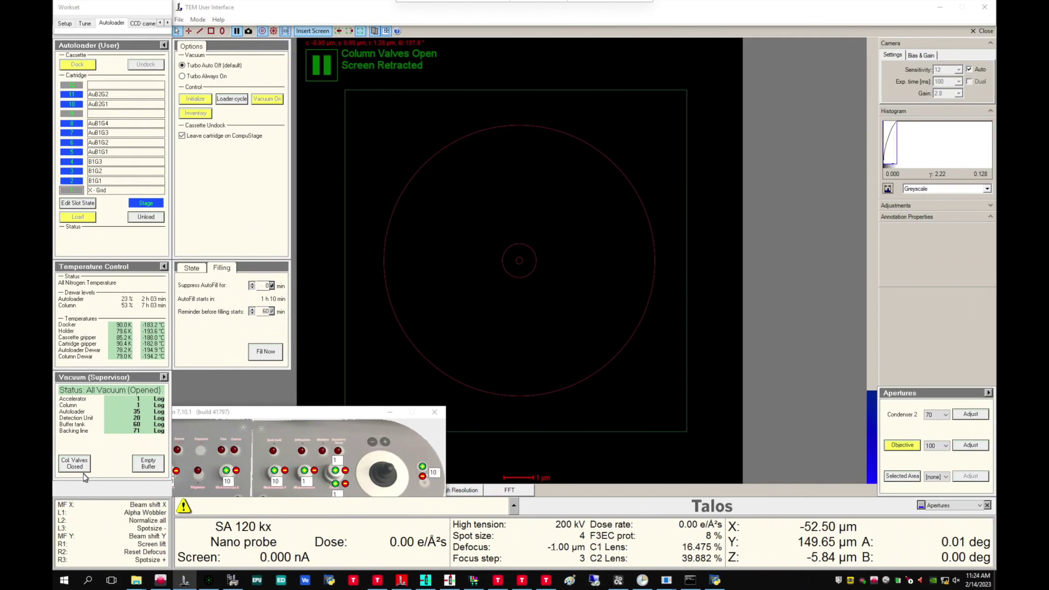
left_click(80, 464)
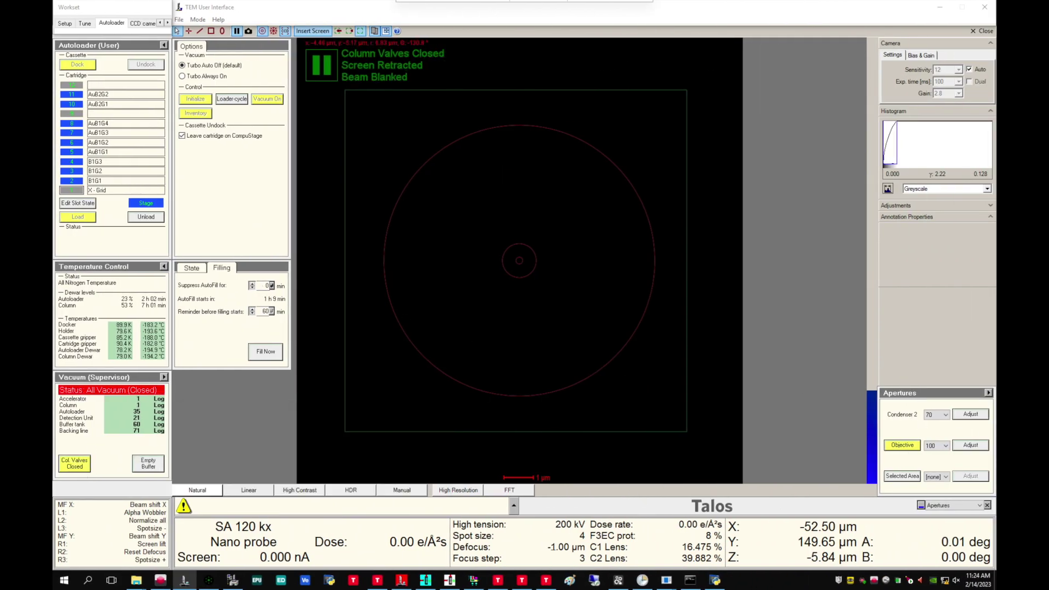
left_click(911, 446)
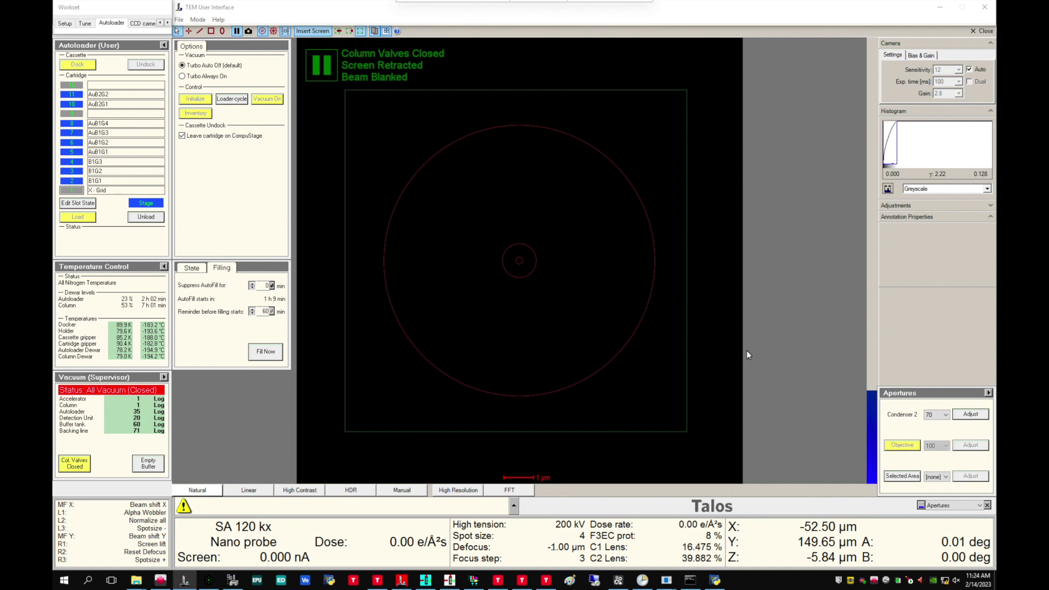
left_click(72, 181)
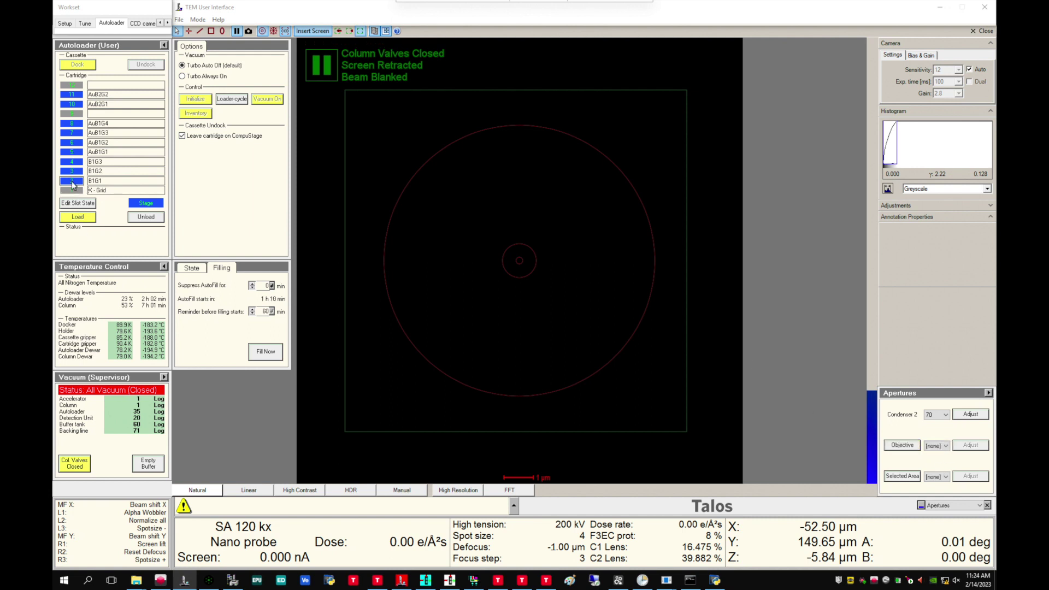
left_click(78, 218)
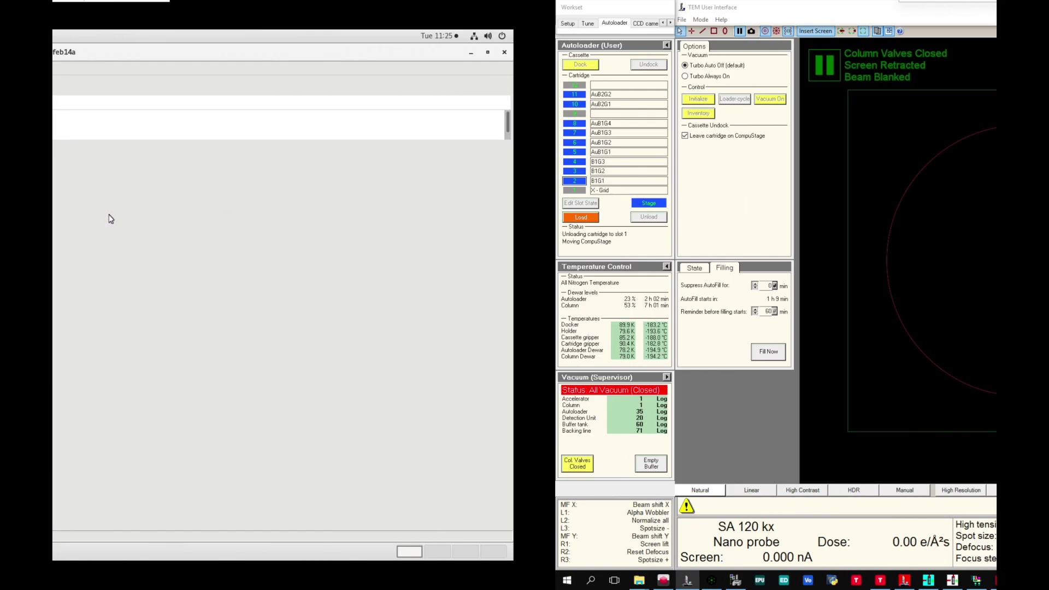
- Back in Leginon, review the G_Grid_Targeting atlas radius and confirm its settings
left_click(87, 121)
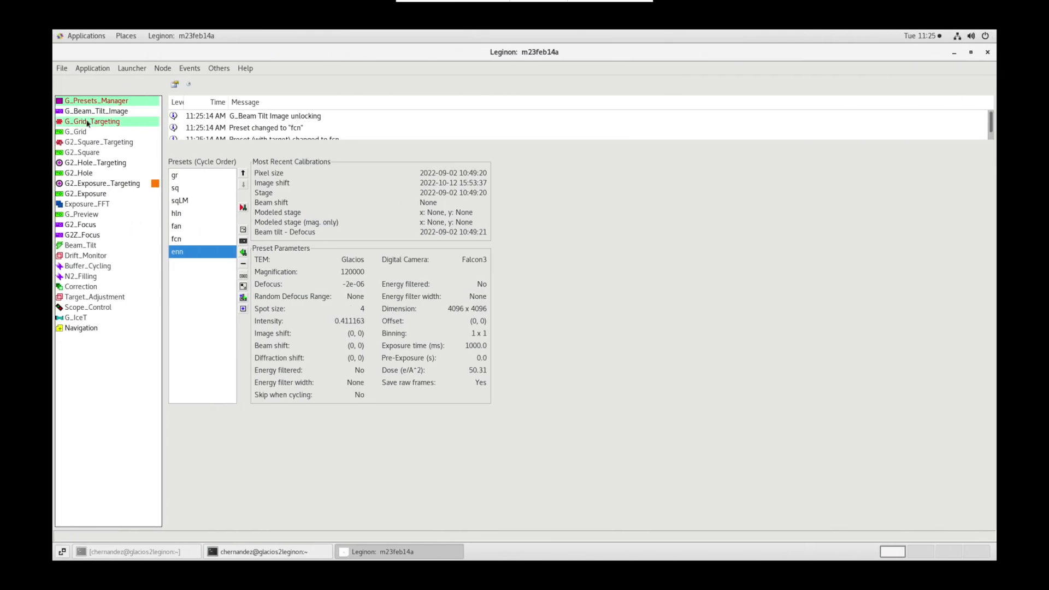
left_click(175, 83)
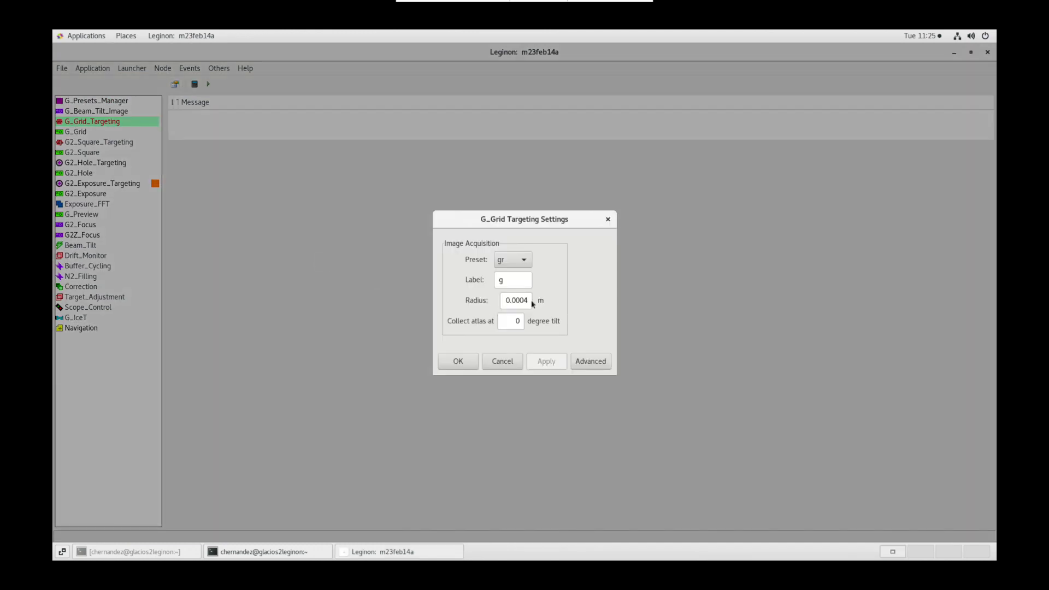
left_click(528, 301)
left_click(459, 363)
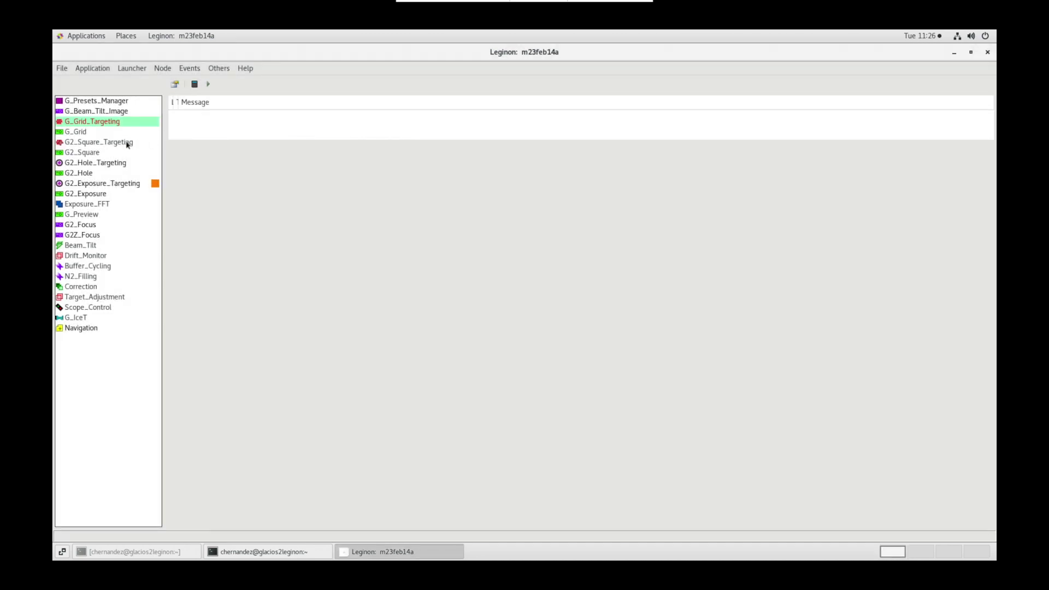
- Confirm the G2_Square_Targeting settings with auto targeting enabled
left_click(127, 143)
left_click(175, 85)
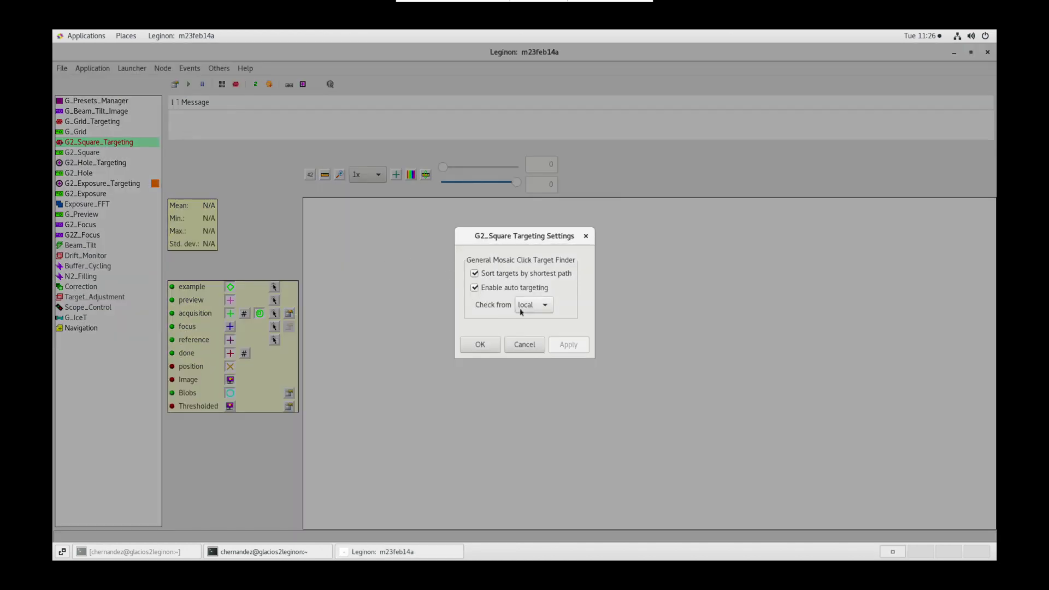
left_click(487, 349)
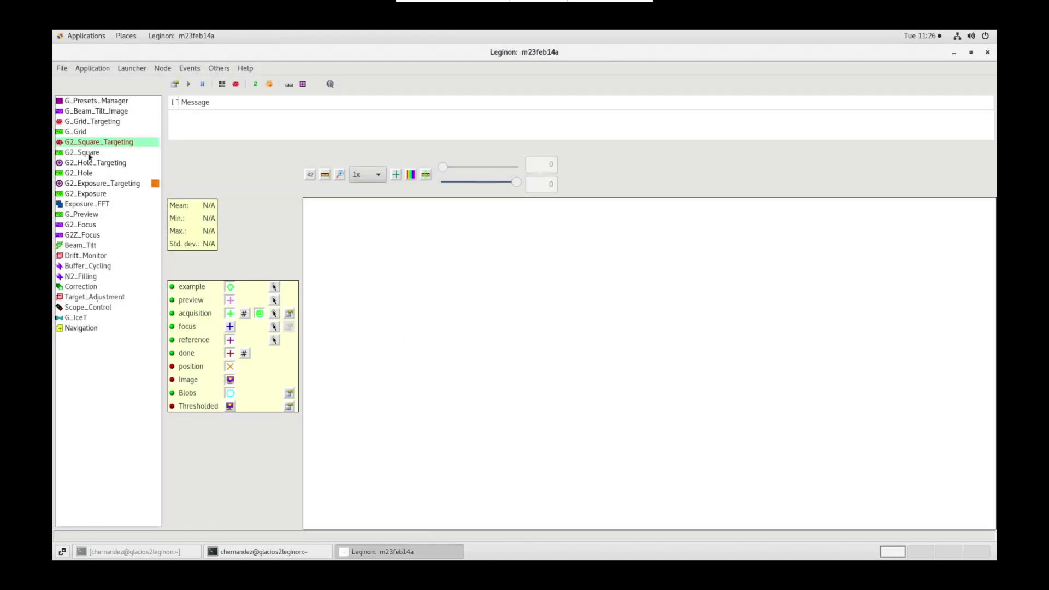
left_click(90, 156)
- Review G2_Square settings, including the sqLM preset and advanced aperture values, and confirm them
left_click(175, 84)
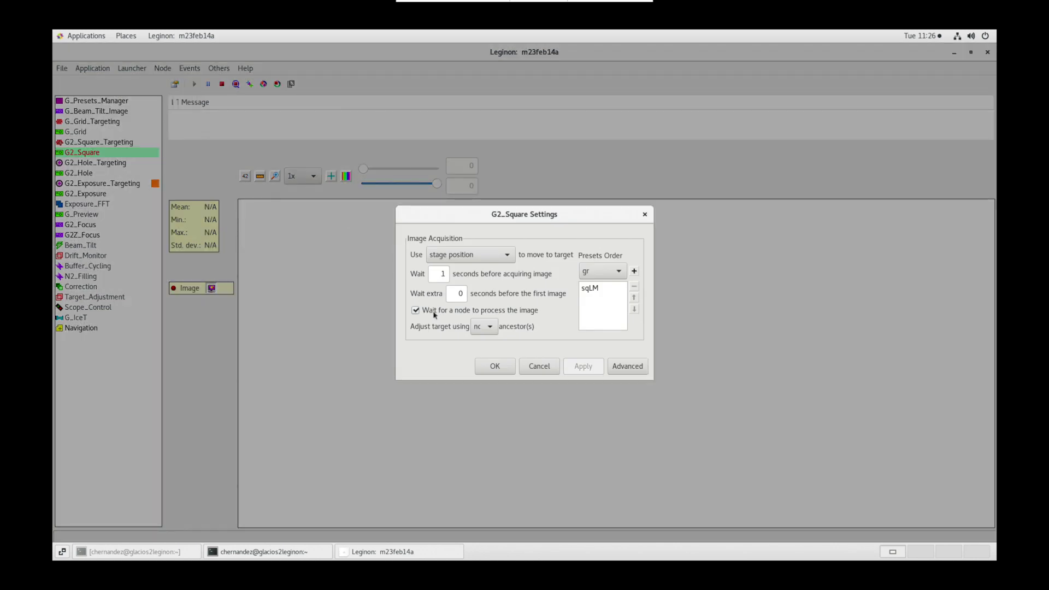
left_click(591, 288)
left_click(627, 366)
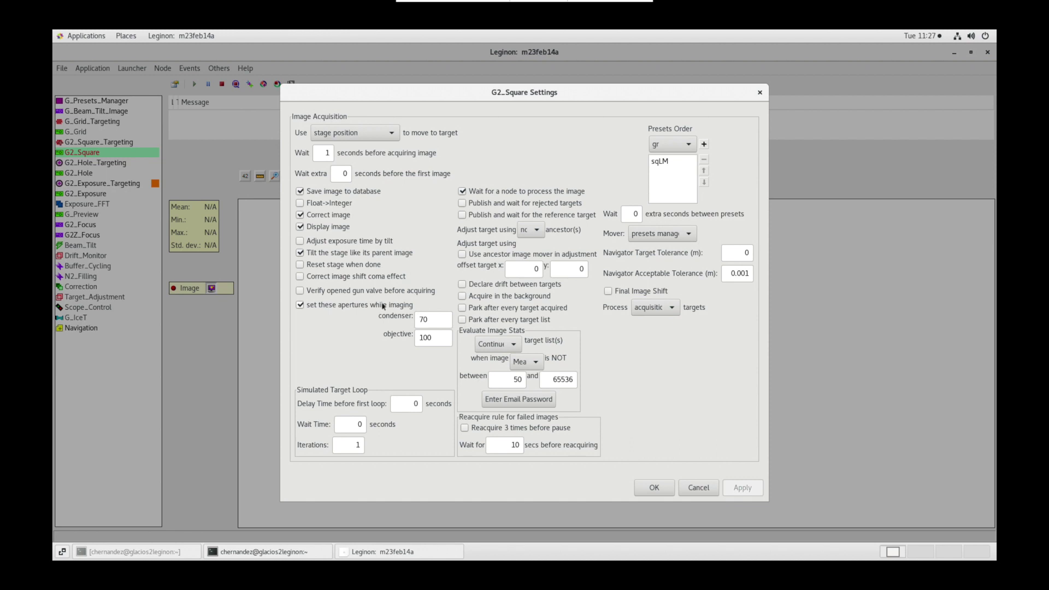
left_click(431, 323)
left_click(437, 343)
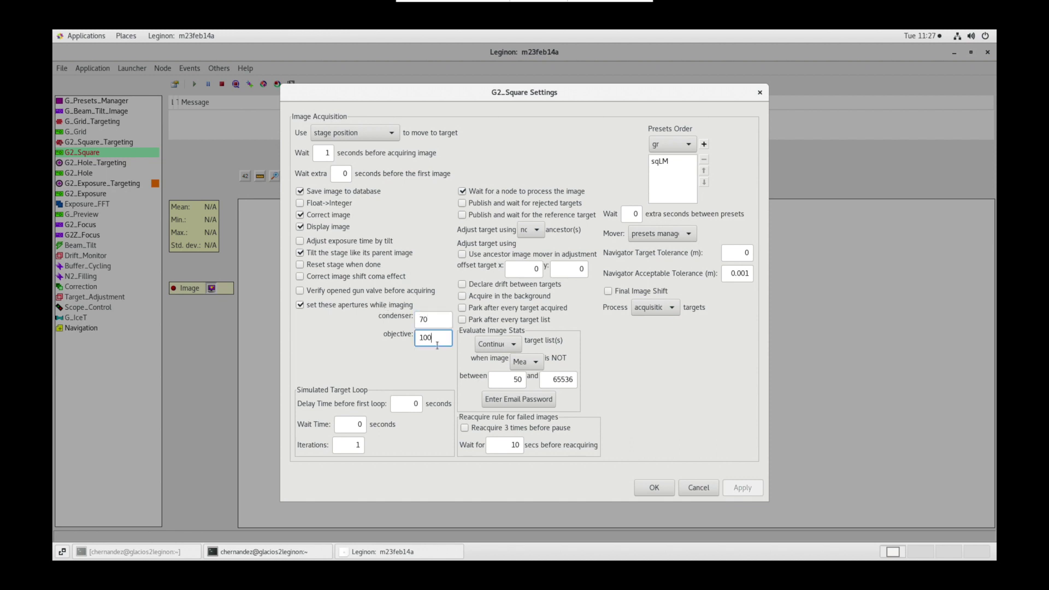
left_click(659, 487)
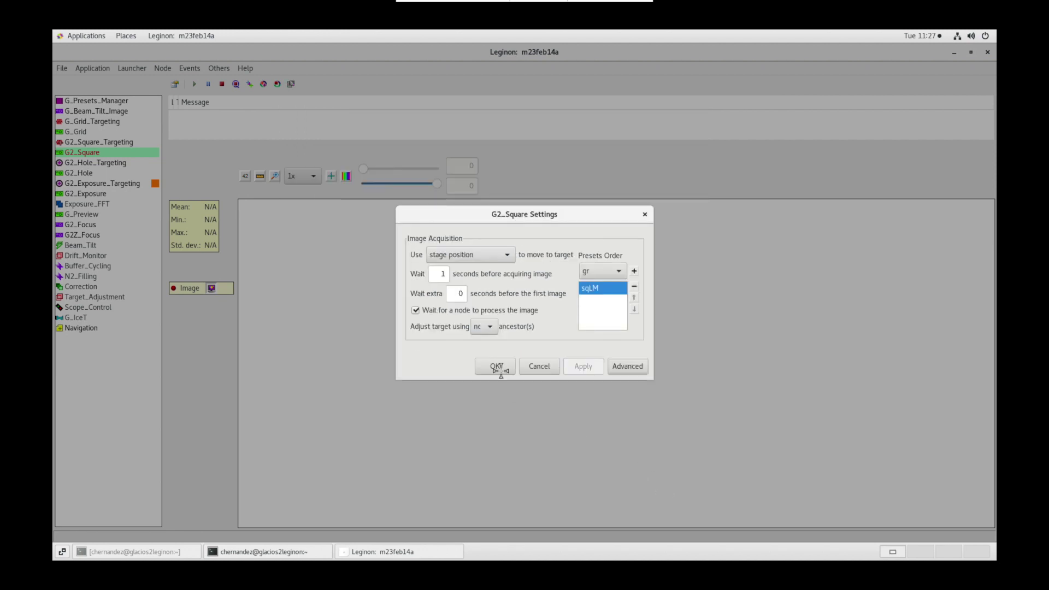
left_click(498, 370)
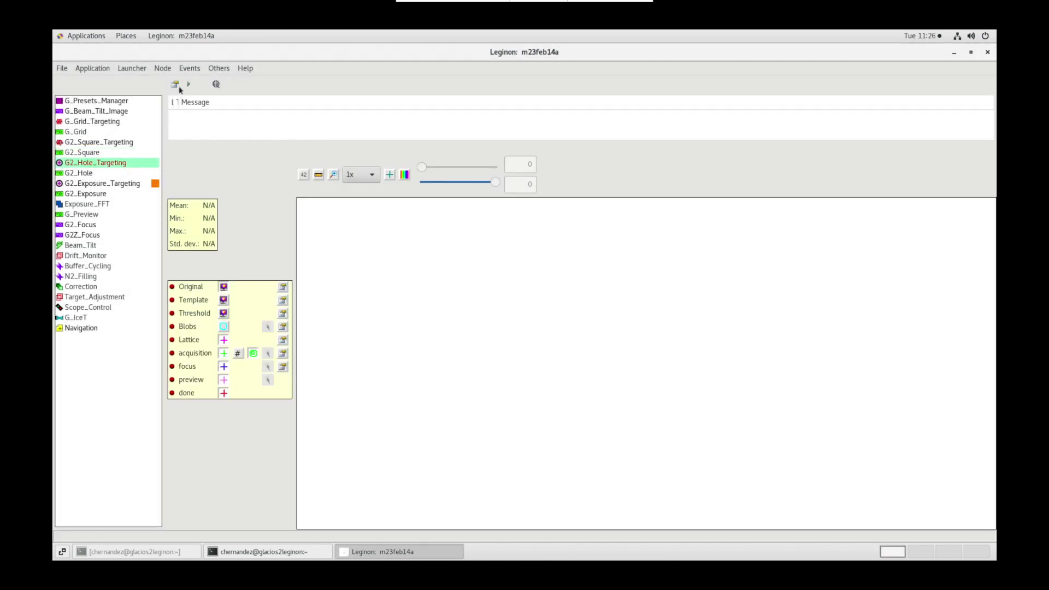
- Confirm the G2_Hole_Targeting settings with user verification on, then select G2_Hole
left_click(175, 85)
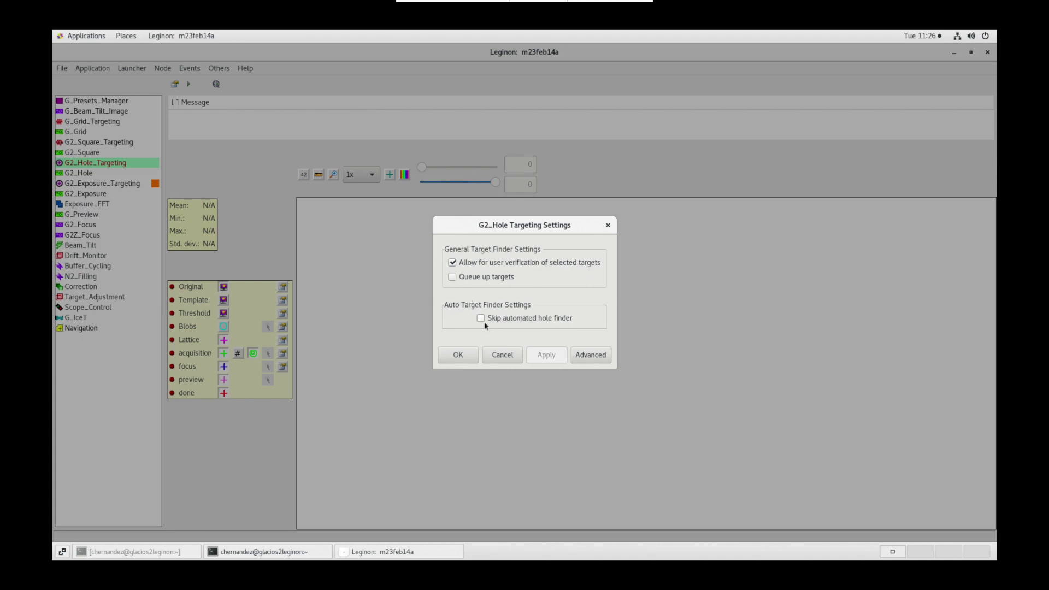
left_click(459, 355)
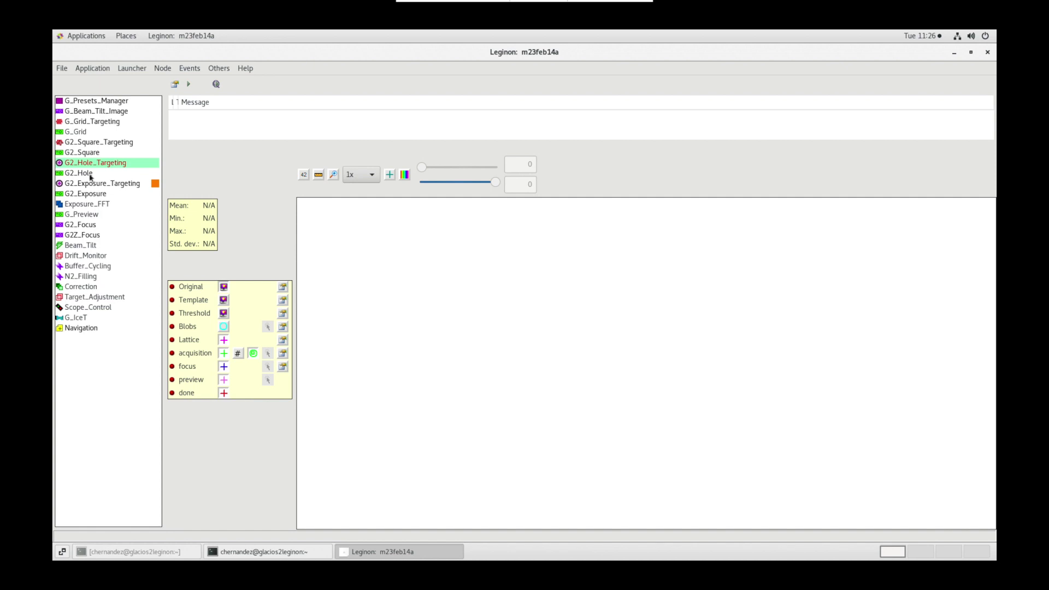
left_click(87, 174)
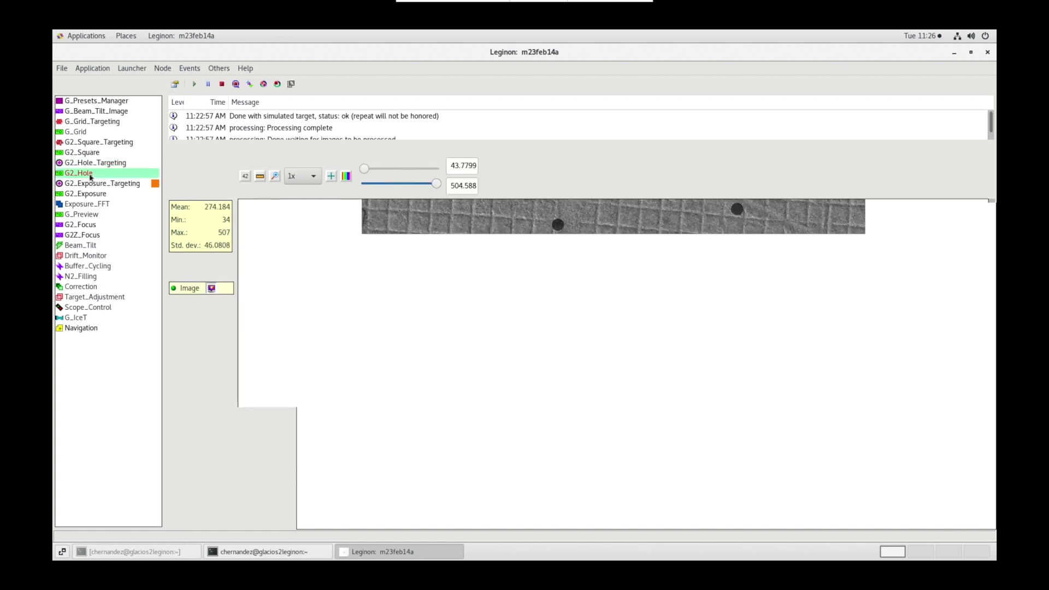
- Confirm G2_Hole settings with the hln preset, stage-position moves and a 1-second wait
left_click(175, 84)
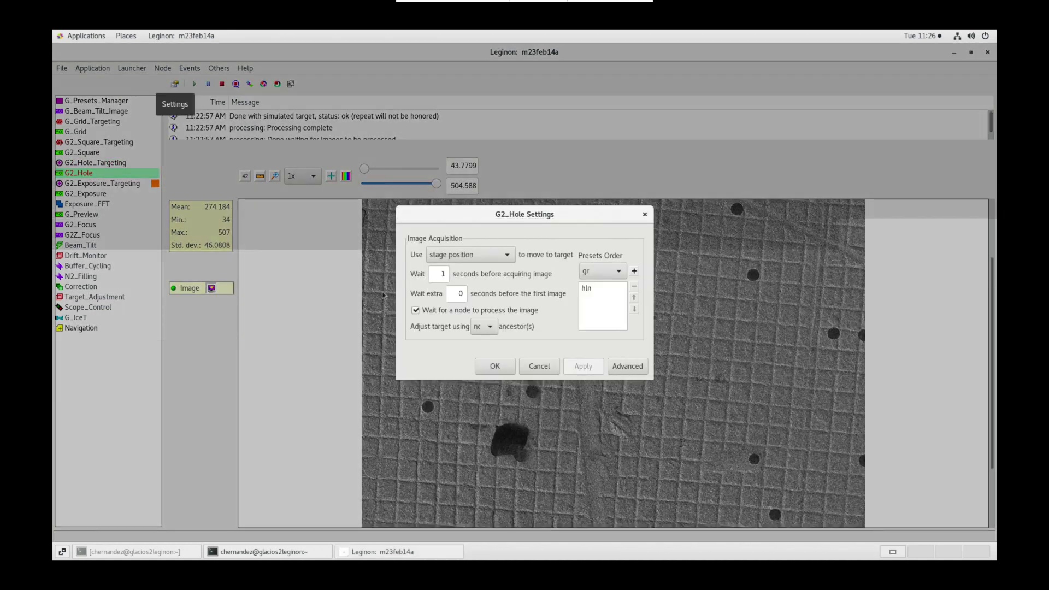
left_click(598, 288)
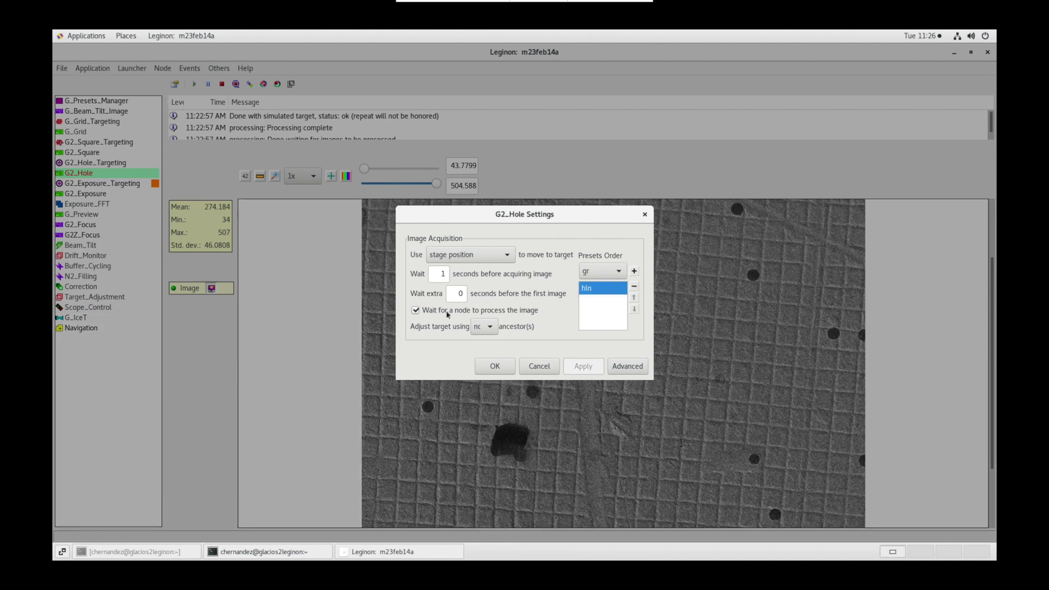
left_click(628, 366)
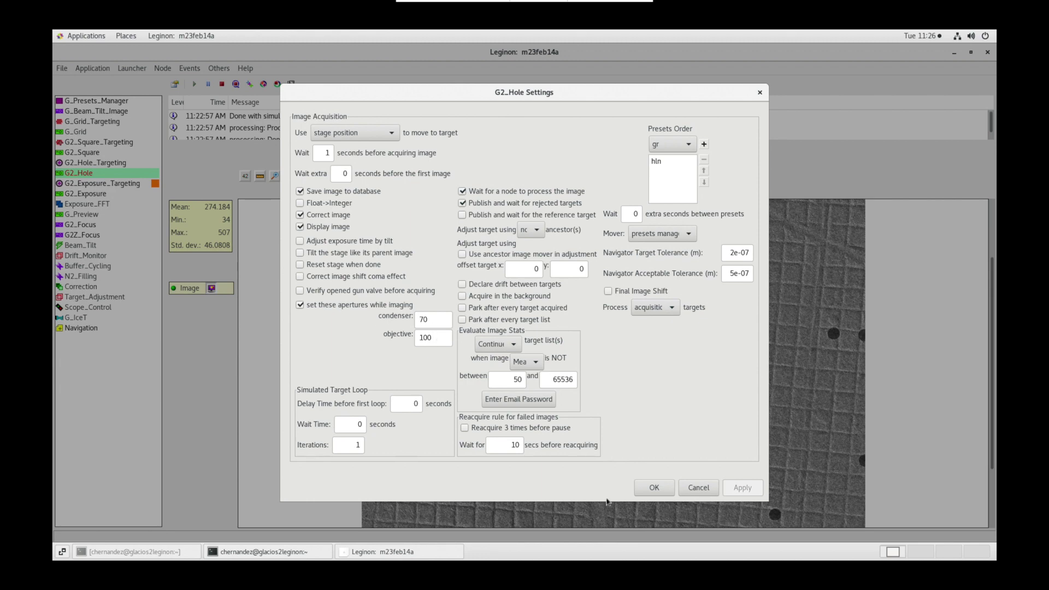
left_click(648, 487)
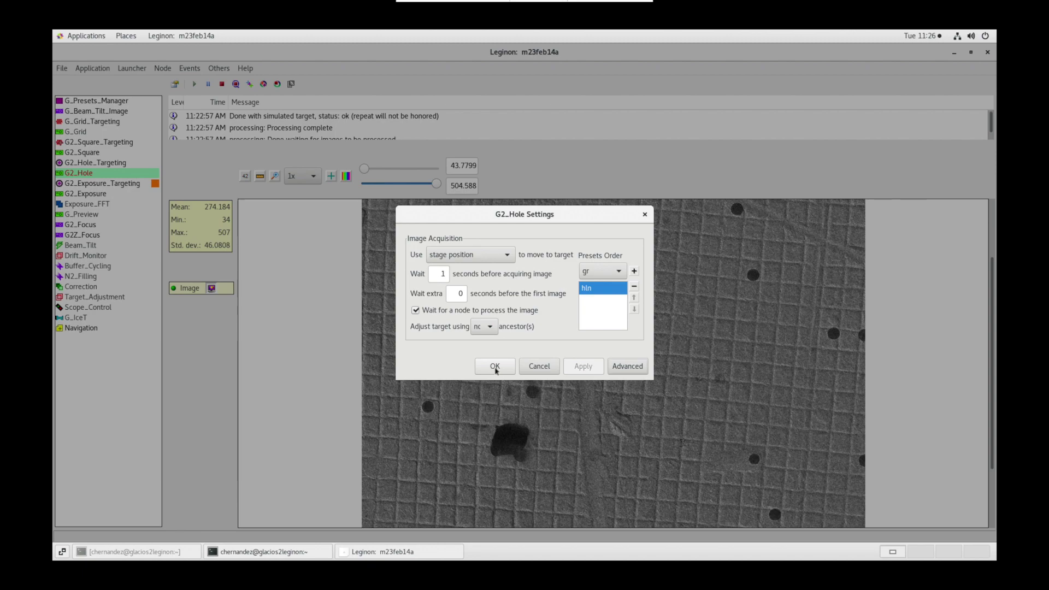
left_click(496, 367)
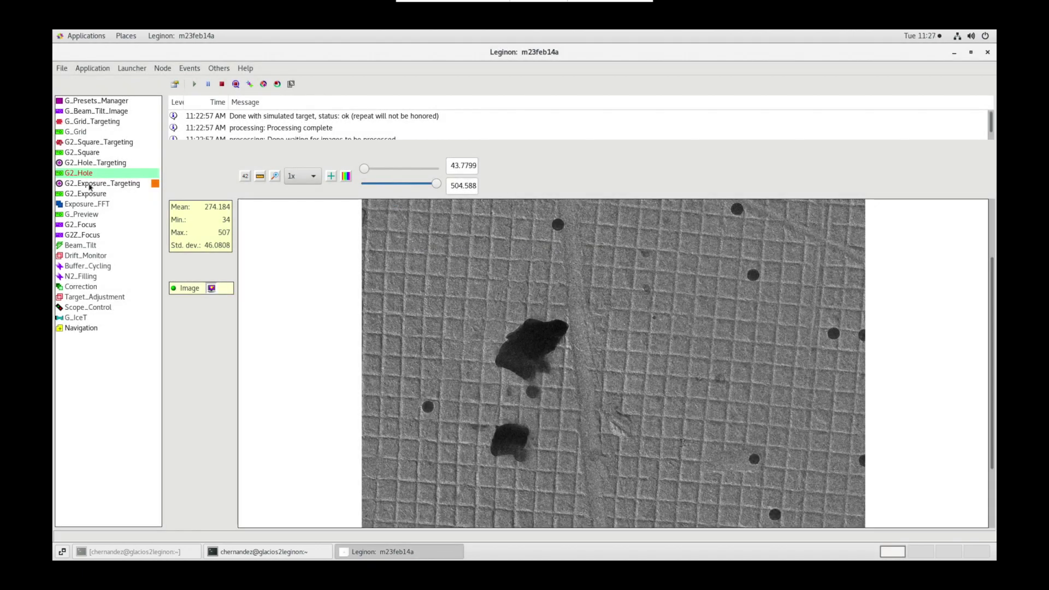
left_click(91, 184)
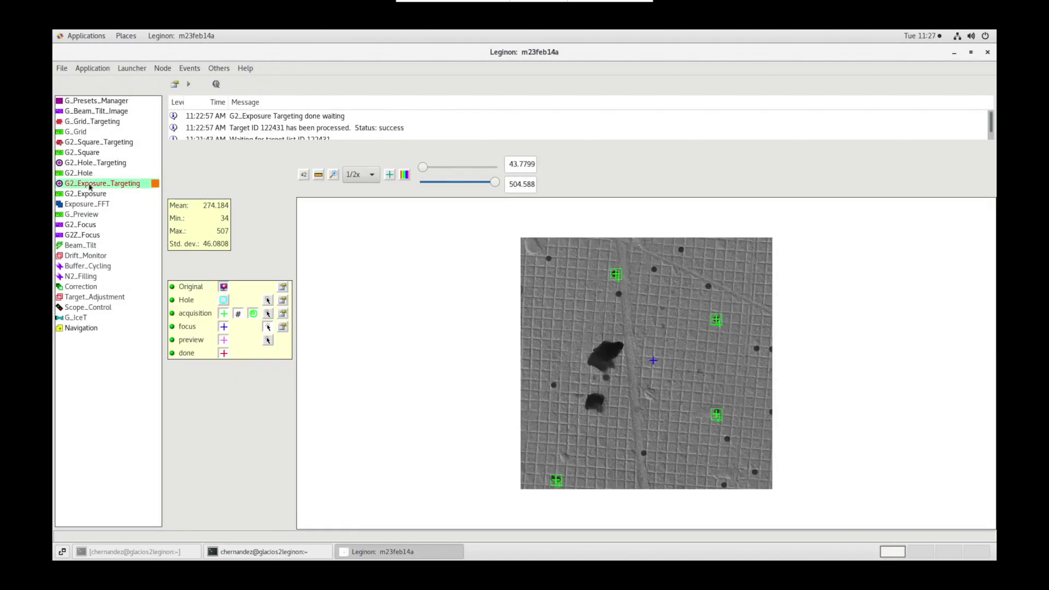
- Confirm the G2_Exposure_Targeting settings, then G2_Exposure settings with condenser 70 and objective 100 apertures
left_click(174, 84)
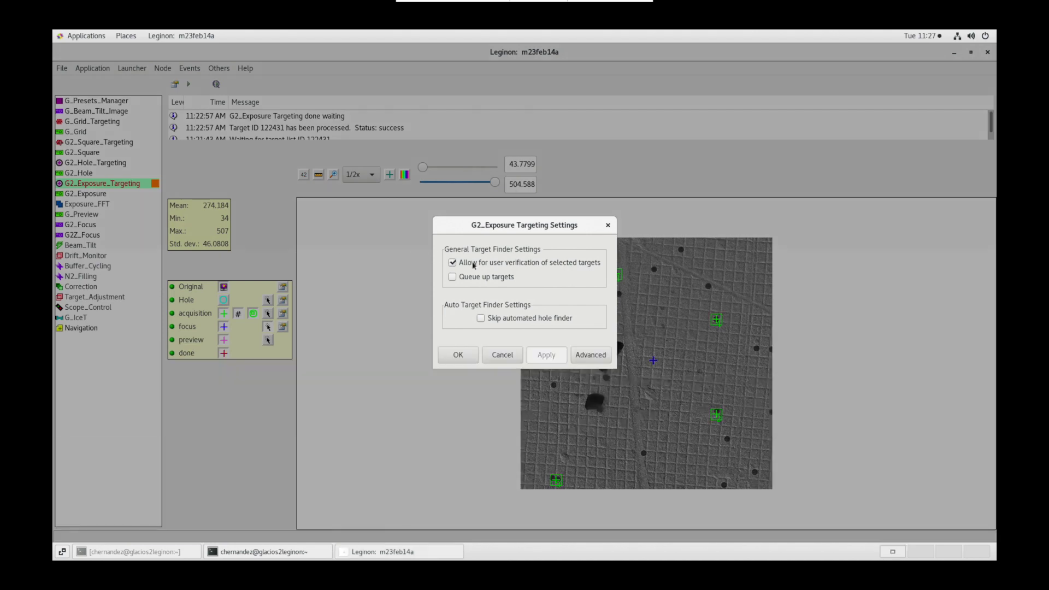
left_click(458, 354)
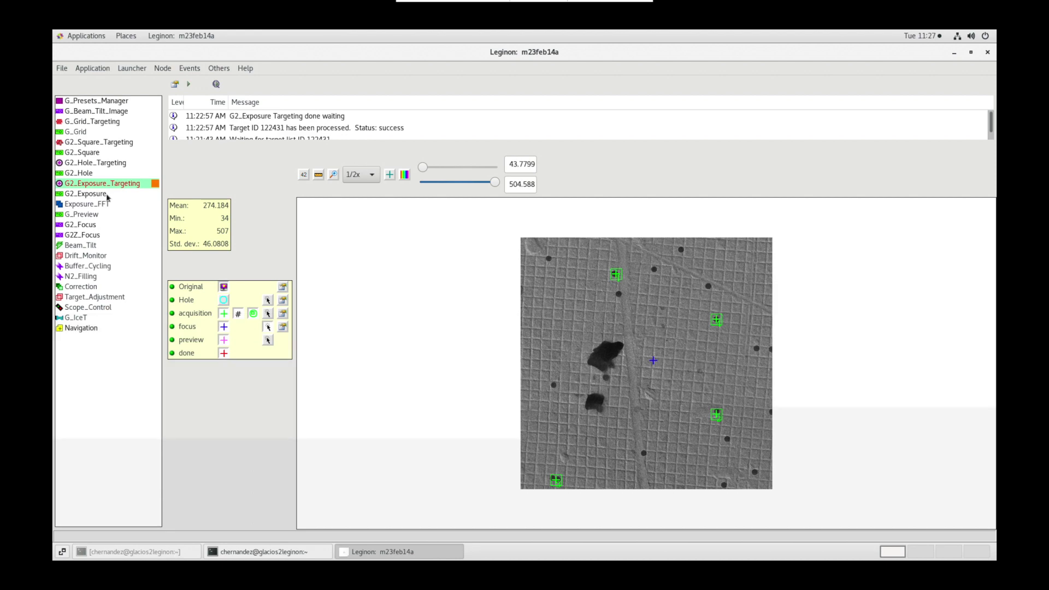
left_click(104, 194)
left_click(175, 85)
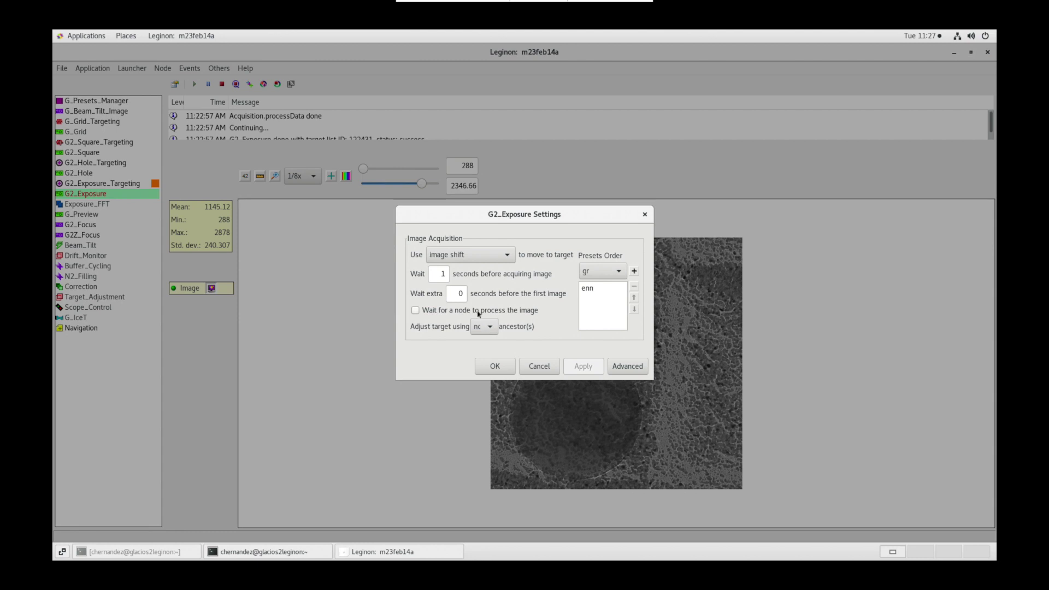
left_click(646, 375)
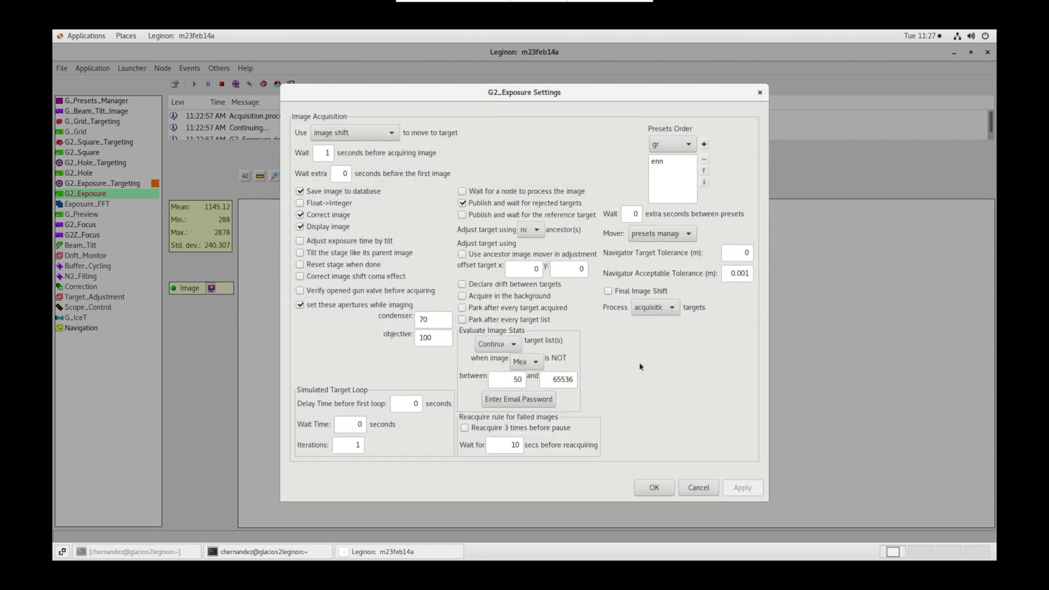
left_click(438, 319)
left_click(439, 341)
left_click(652, 487)
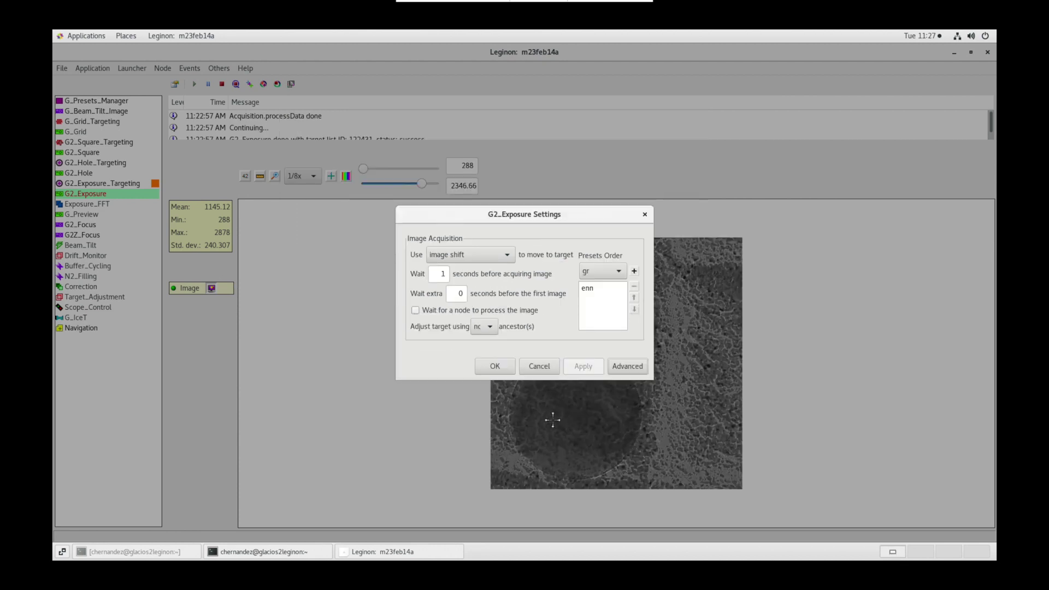
left_click(495, 366)
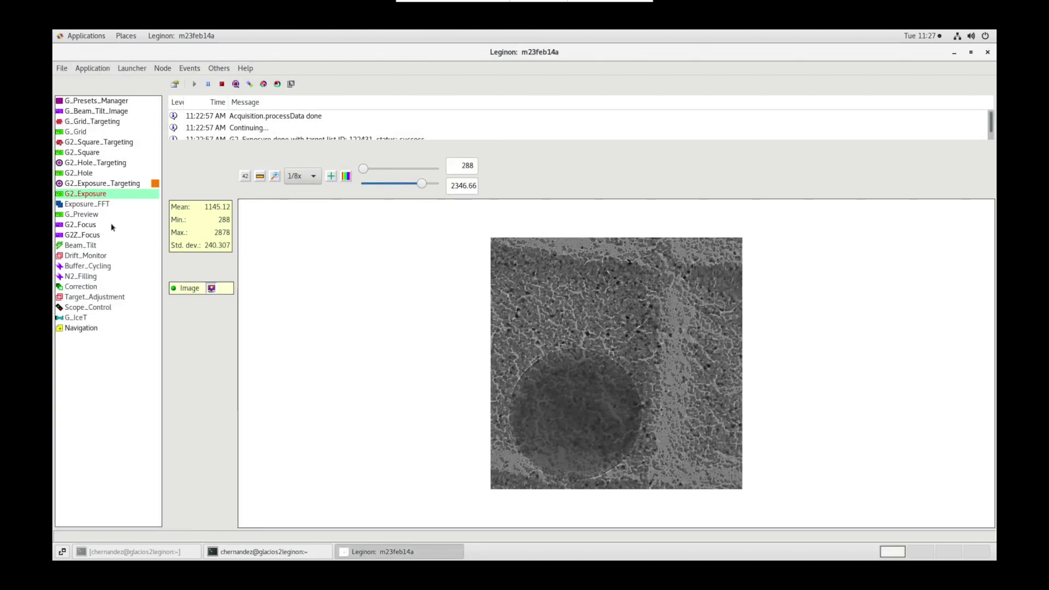
- Confirm the G2_Focus settings with the fan preset and 4e-06 m autofocus accuracy
left_click(114, 226)
left_click(175, 85)
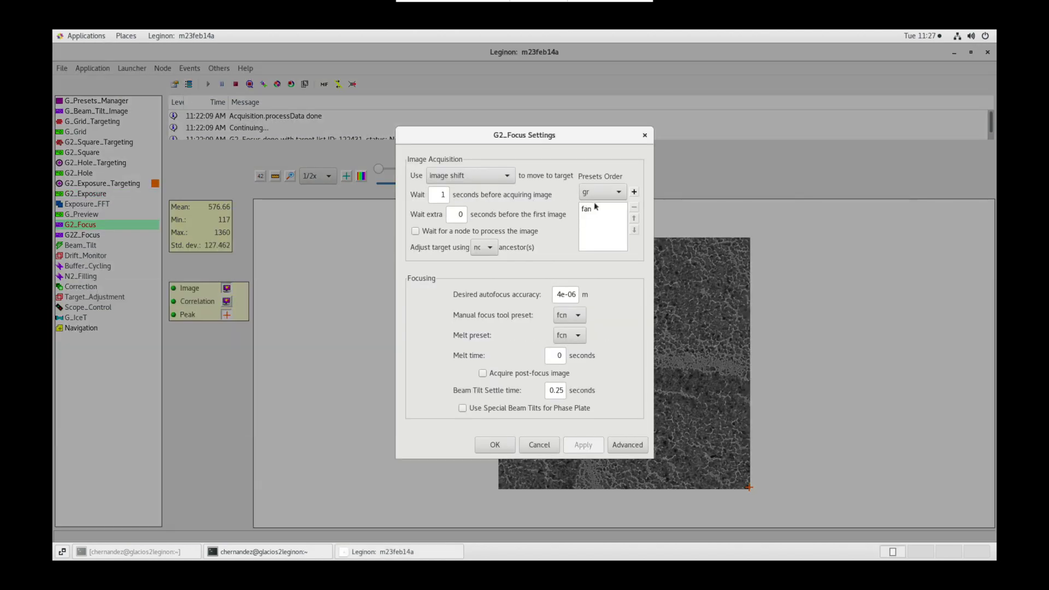
left_click(595, 215)
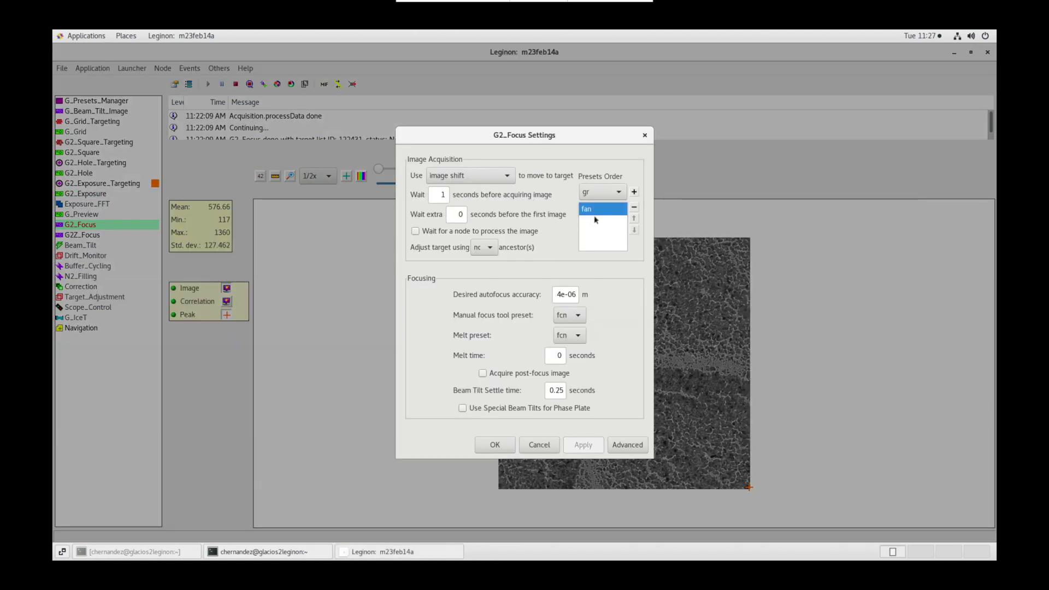
left_click(571, 295)
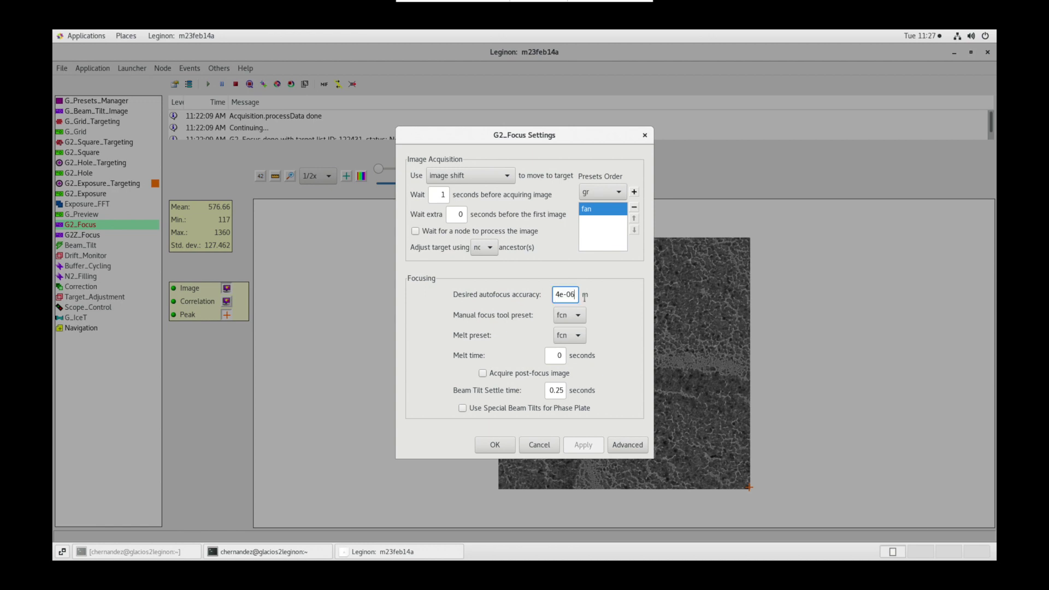
left_click(496, 446)
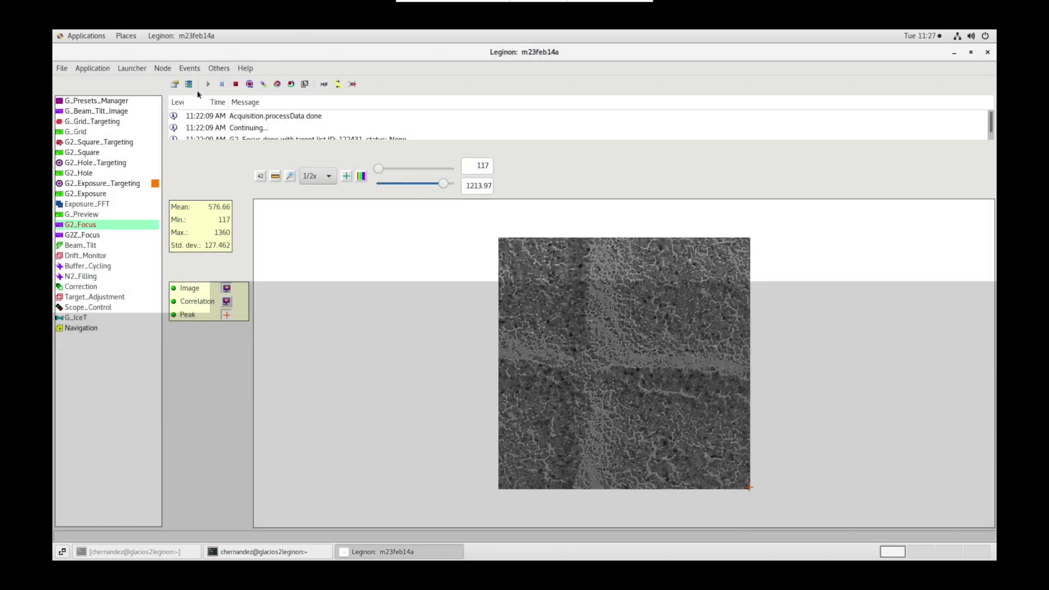
- Confirm the G2_Focus sequence with Defocus1 and Defocus2 enabled and Manual disabled
left_click(189, 84)
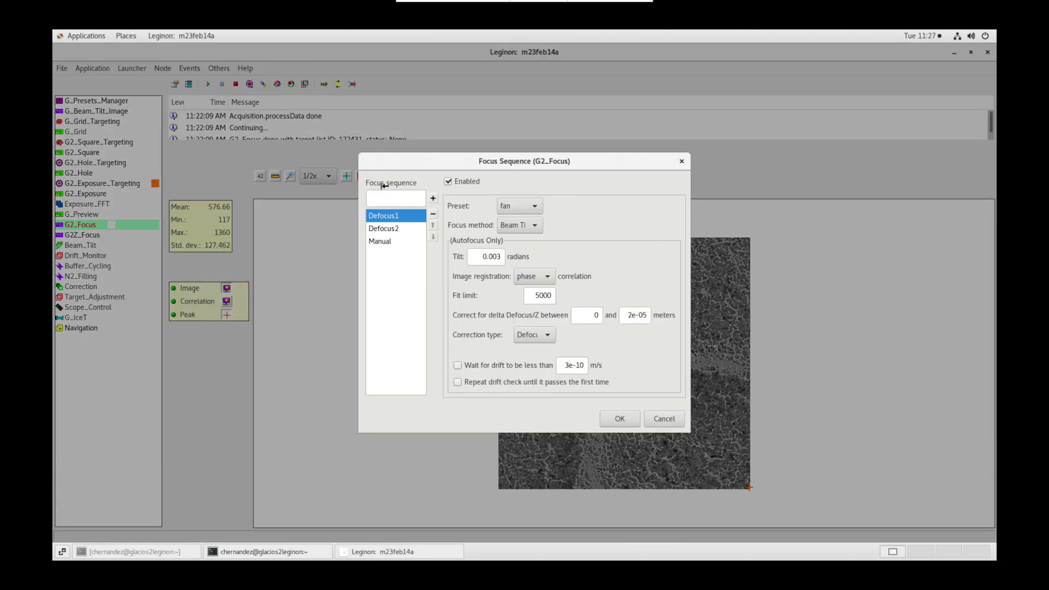
left_click(392, 233)
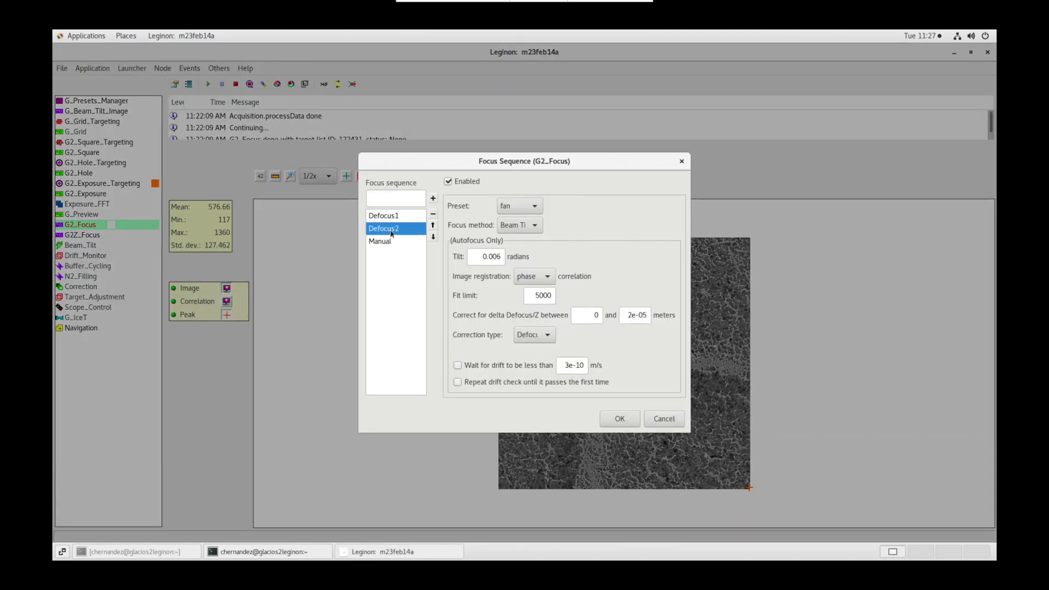
left_click(391, 244)
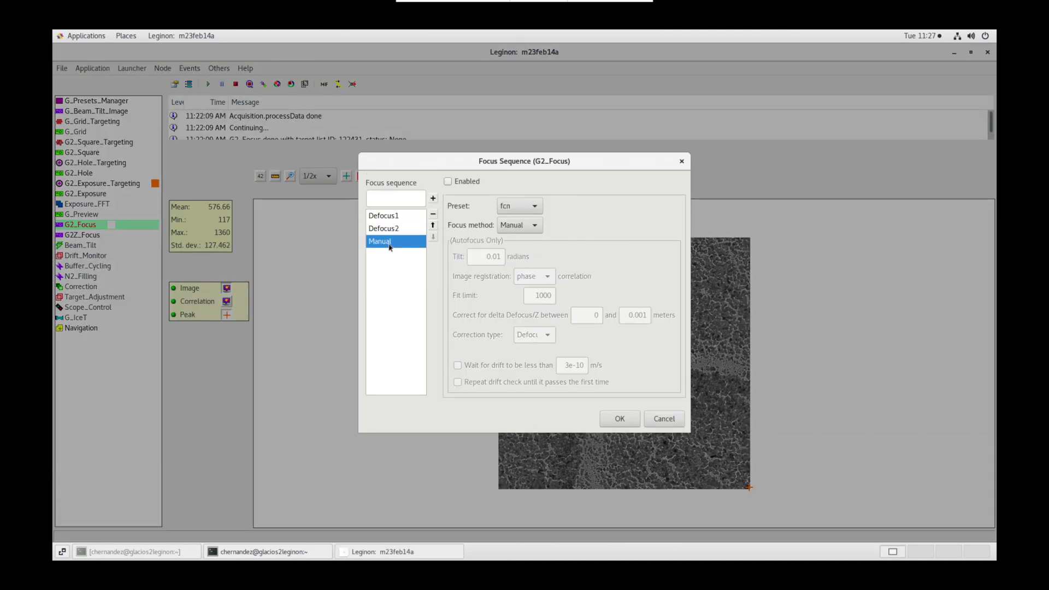
left_click(613, 417)
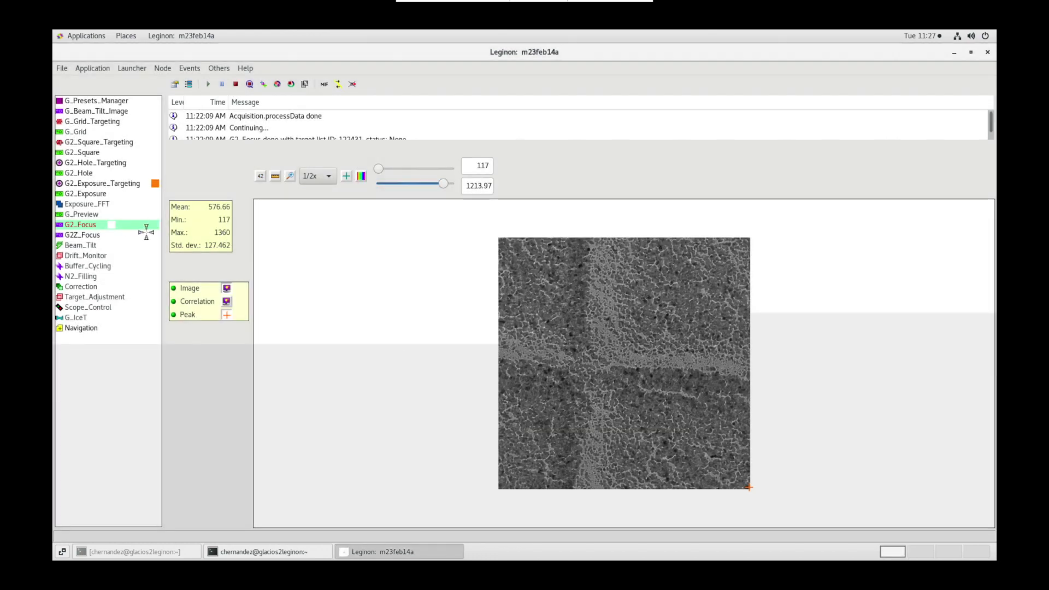
- Confirm the G2Z_Focus settings with the hln preset and 5e-05 m autofocus accuracy
left_click(122, 235)
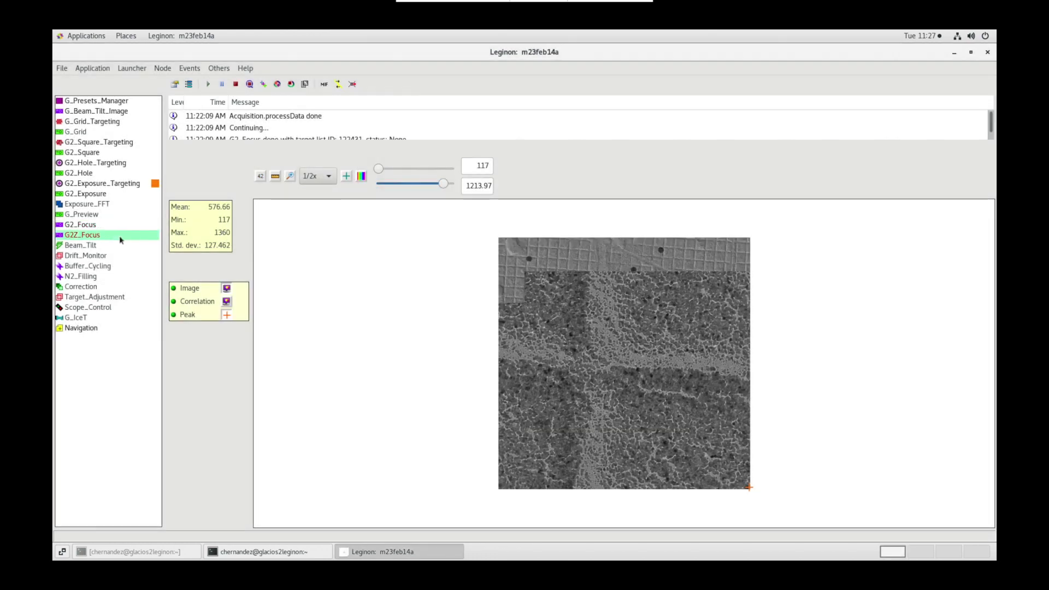
left_click(175, 84)
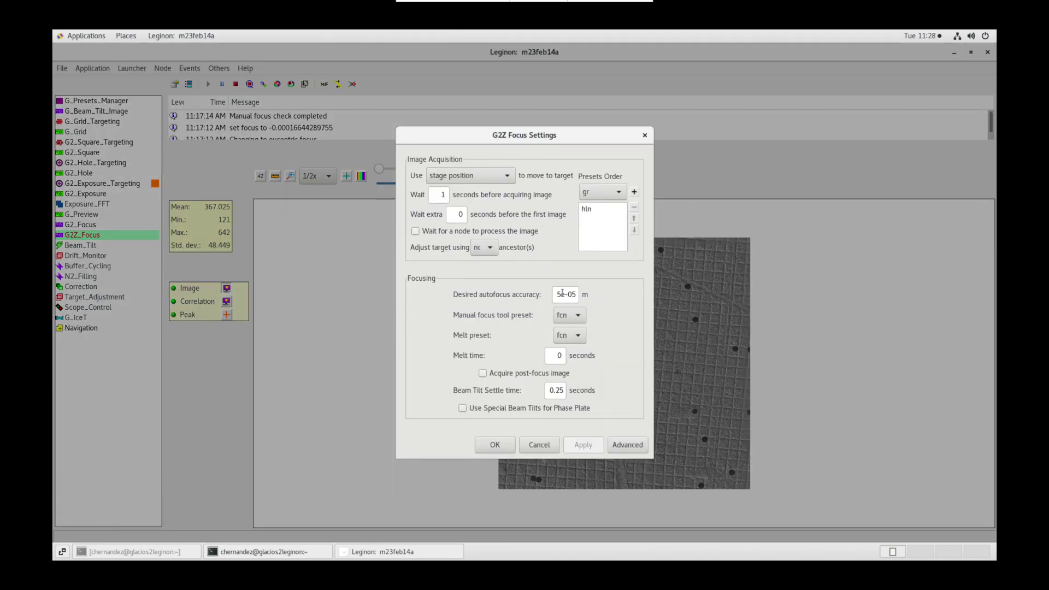
left_click(563, 294)
left_click(495, 446)
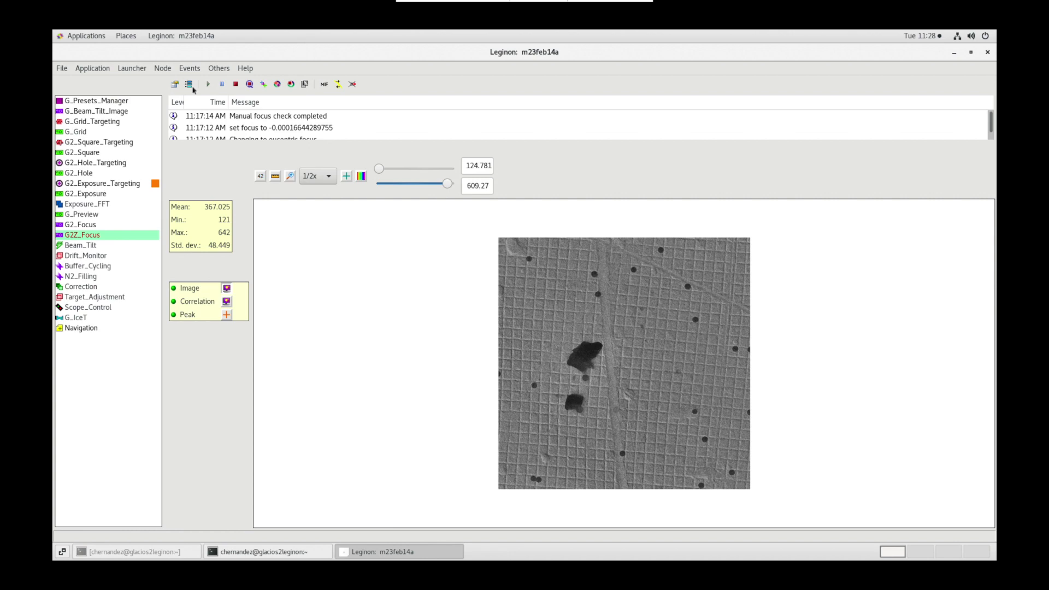
- Confirm the G2Z_Focus sequence of Stage_Tilt_Rough and Stage_Tilt_Fine, with Manual disabled
left_click(193, 88)
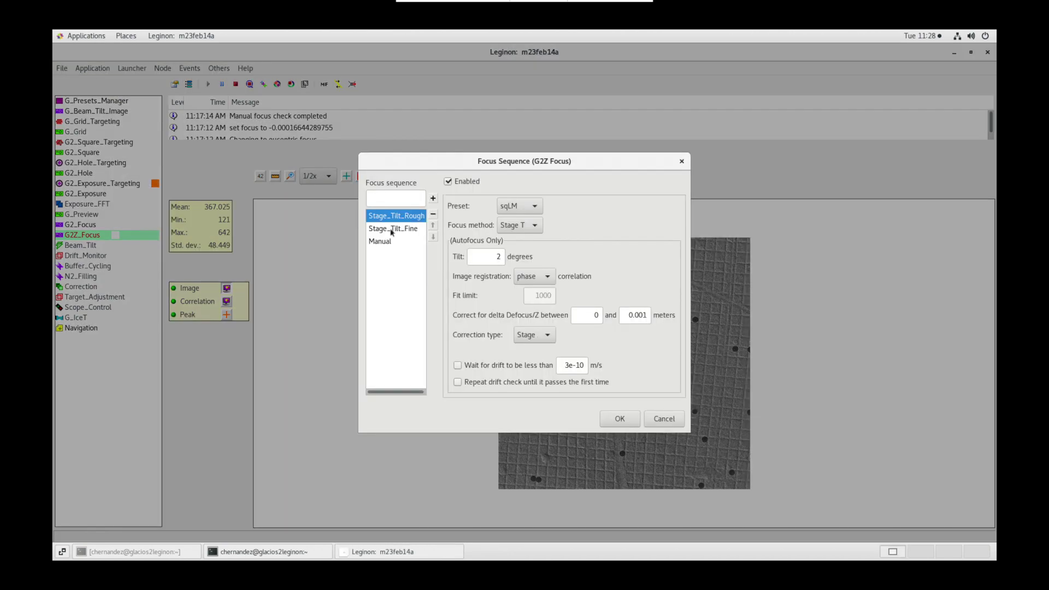
left_click(391, 229)
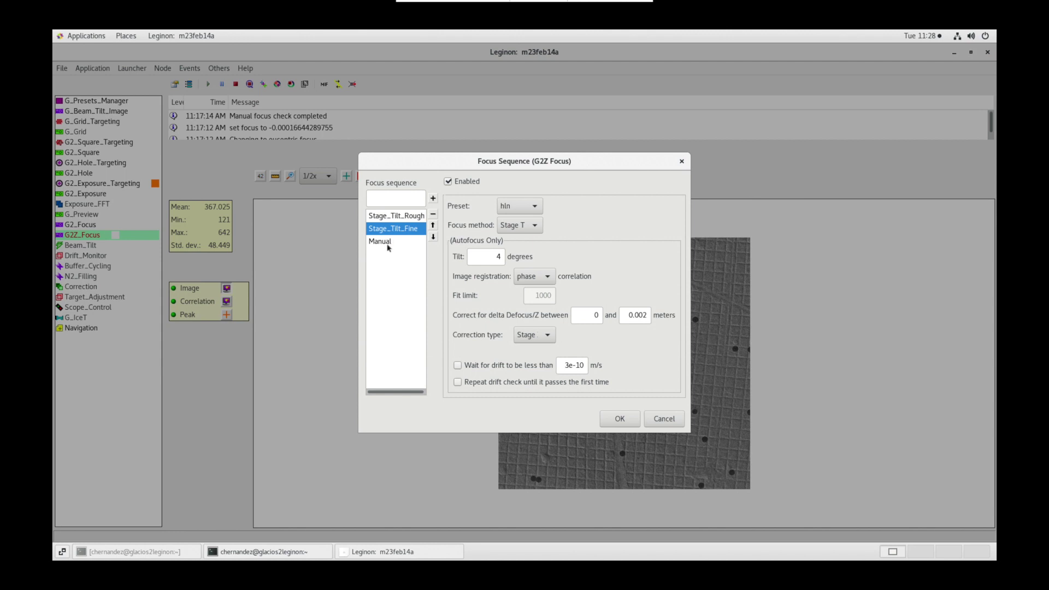
left_click(388, 244)
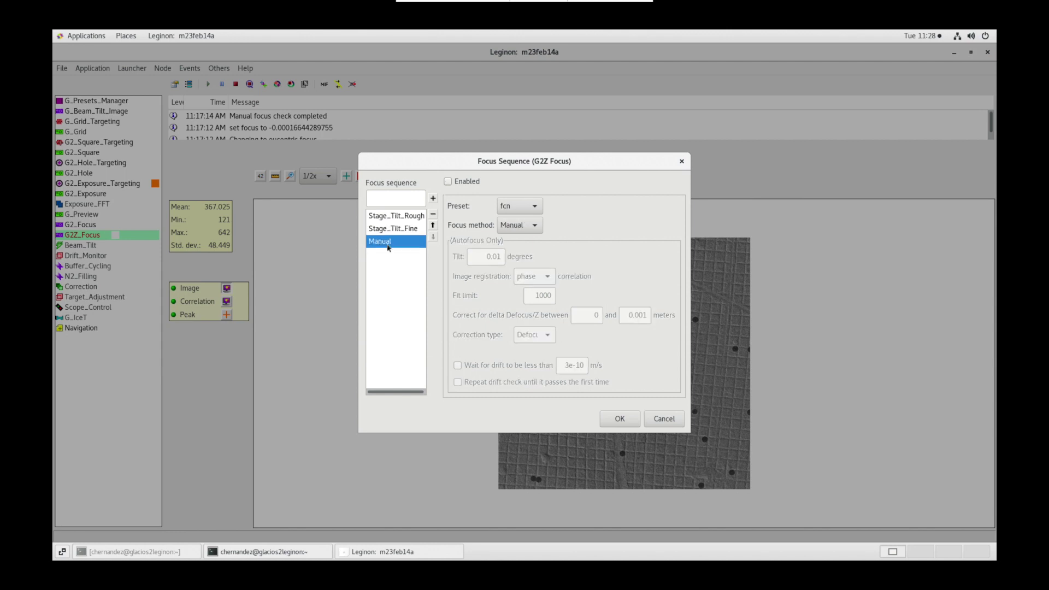
left_click(620, 419)
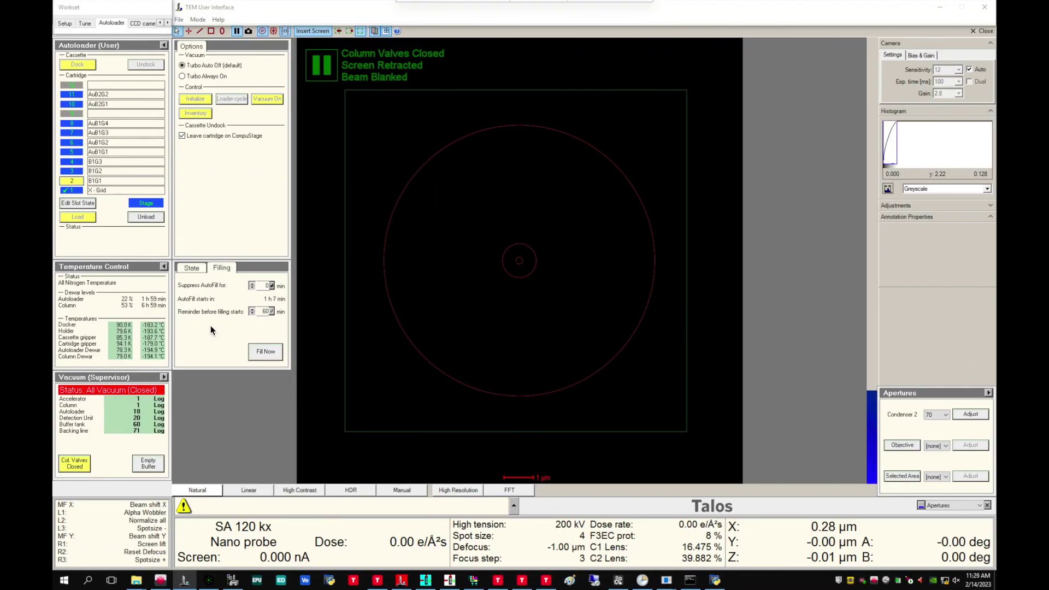
- Open the microscope column valves in the TEM User Interface and return to Leginon
left_click(79, 467)
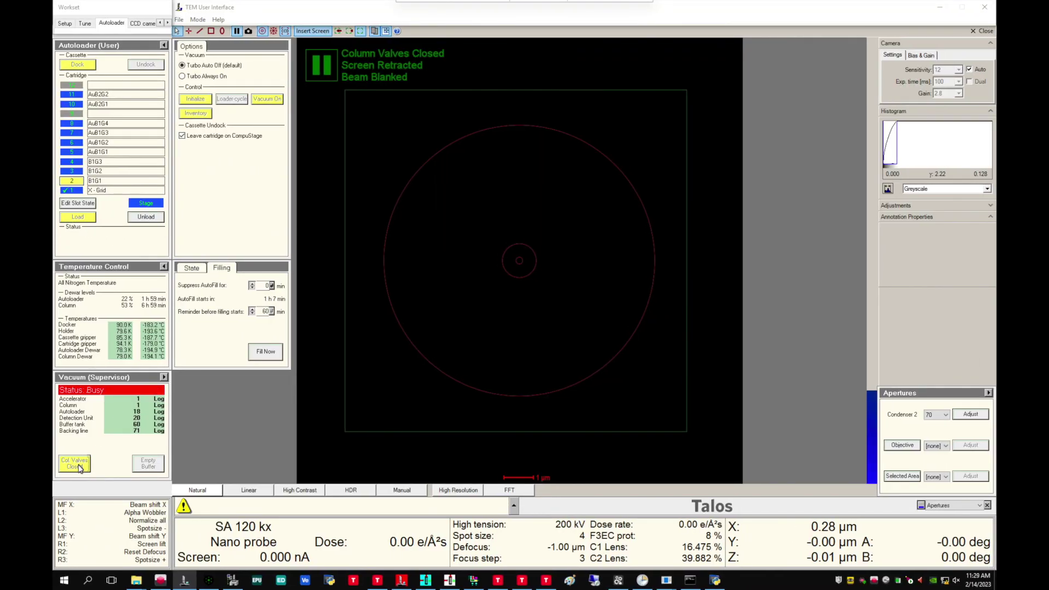
left_click(309, 33)
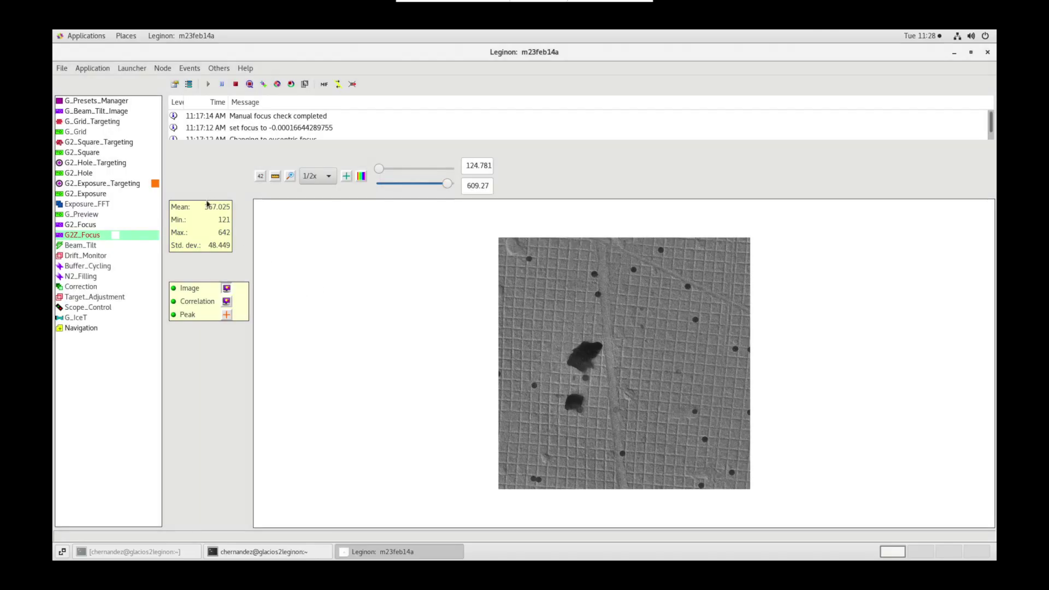
- Send the gr preset to the scope and run a simulated G2Z_Focus target, correcting Z to 37.52 µm
left_click(107, 102)
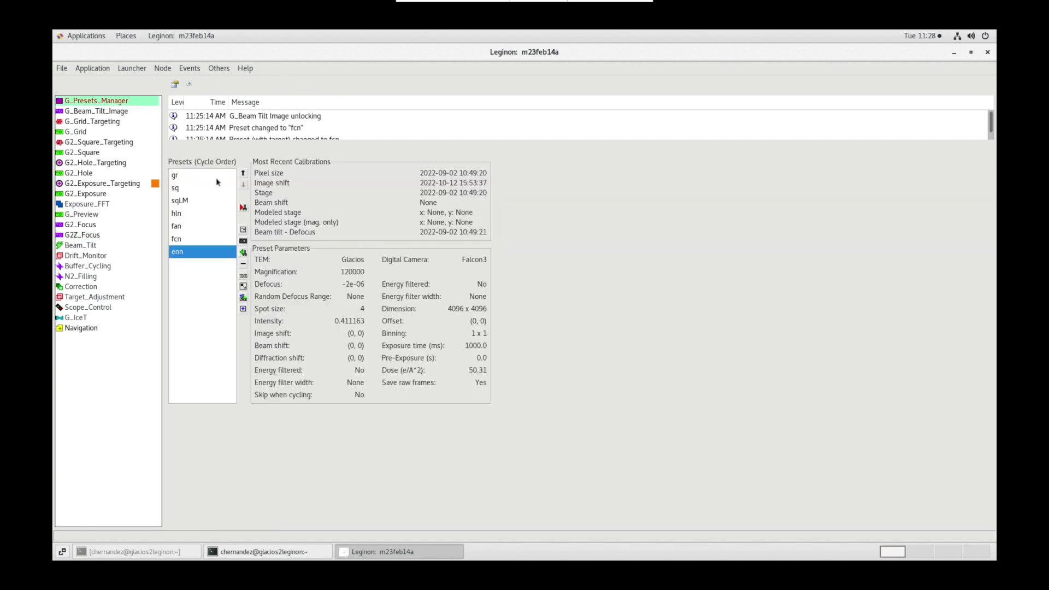
left_click(203, 177)
left_click(243, 208)
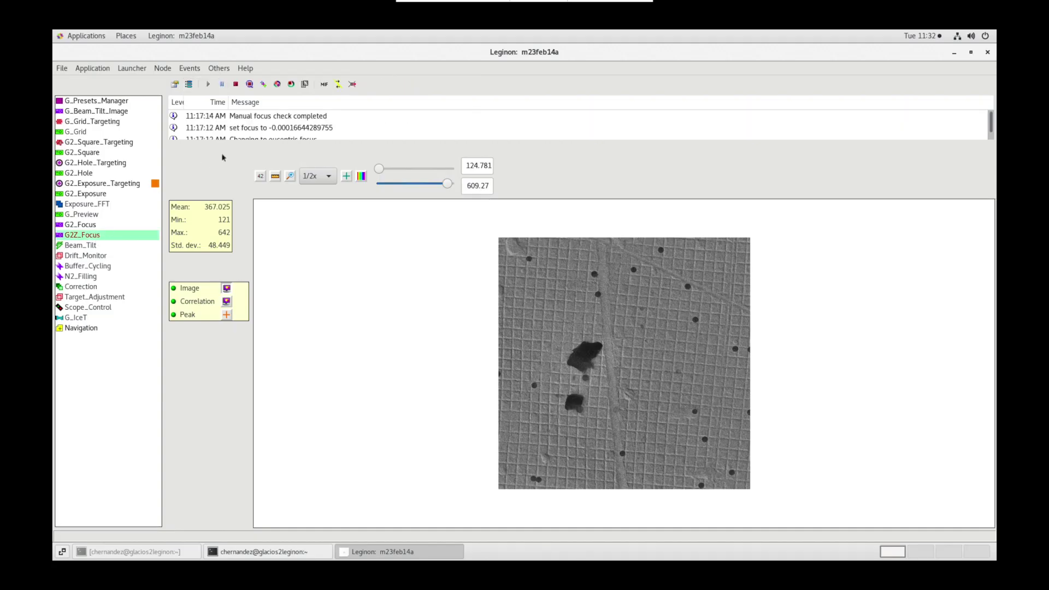
left_click(263, 84)
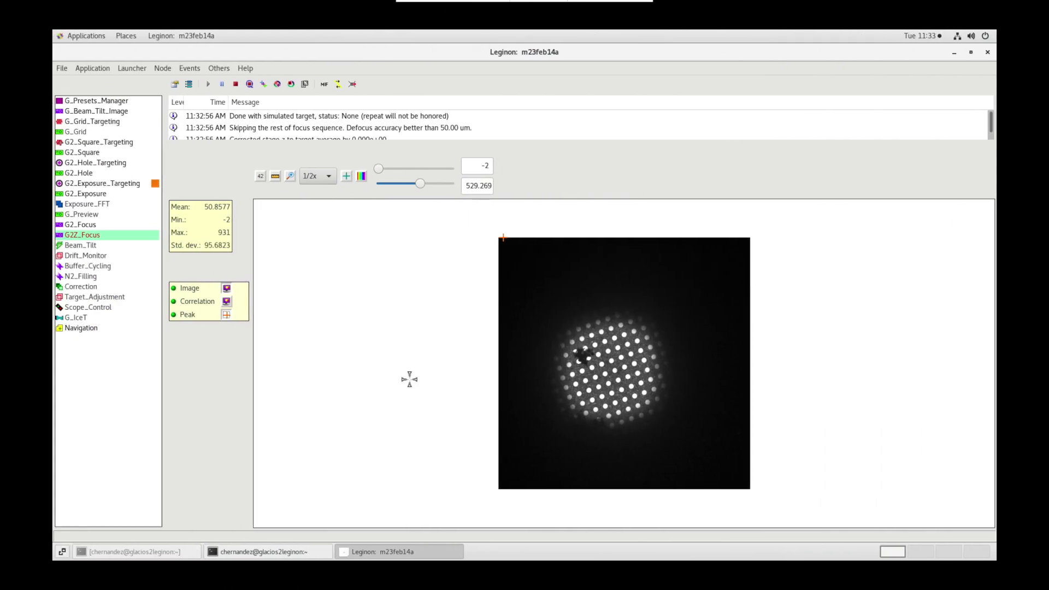
left_click(115, 123)
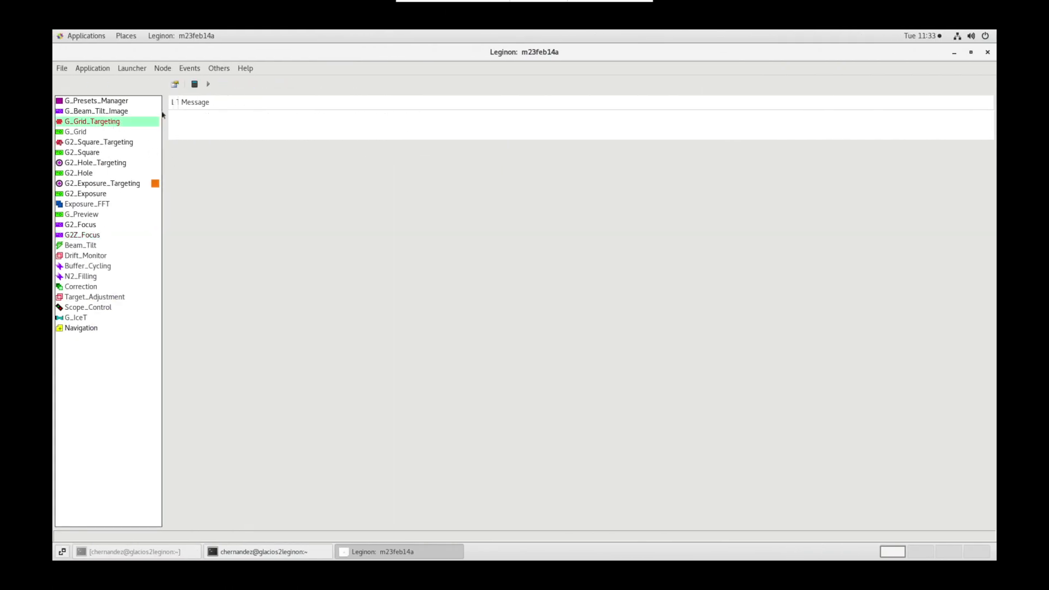
- Confirm the grid label and atlas radius, then create and publish the 28-target grid atlas
left_click(176, 84)
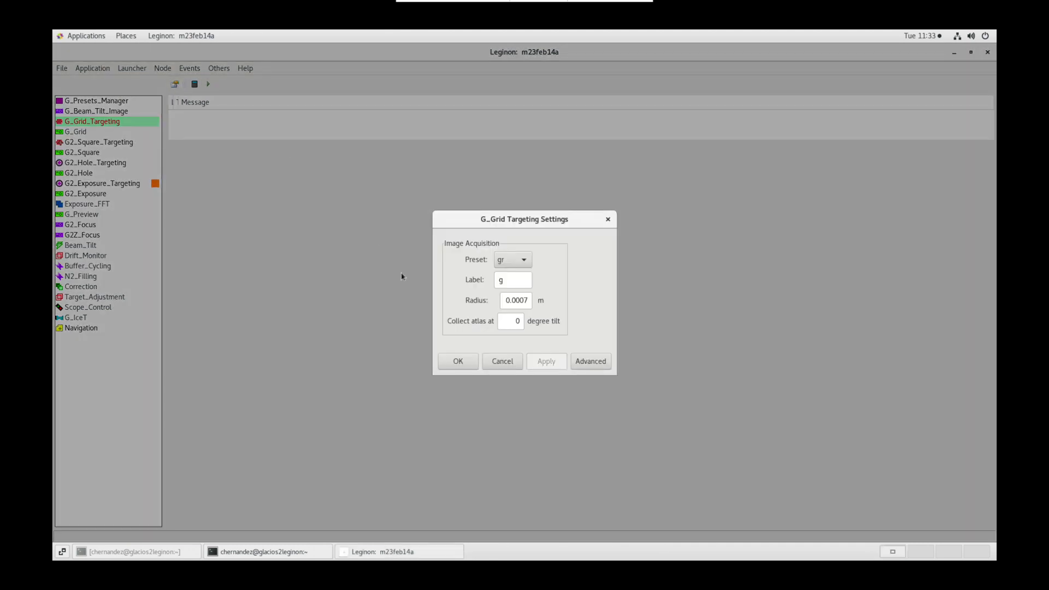
double_click(510, 279)
double_click(524, 300)
left_click(458, 362)
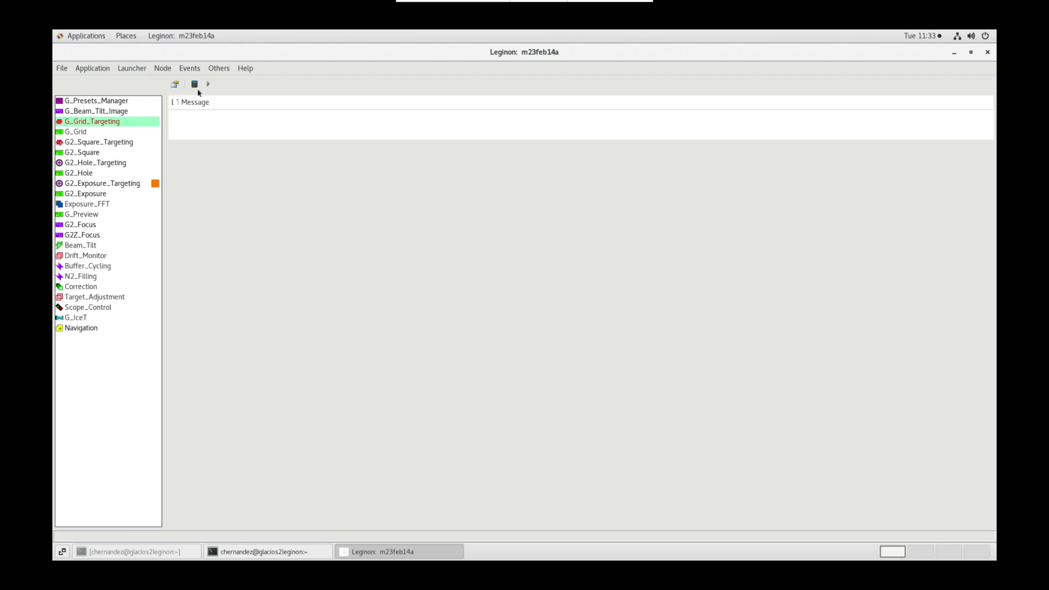
left_click(195, 84)
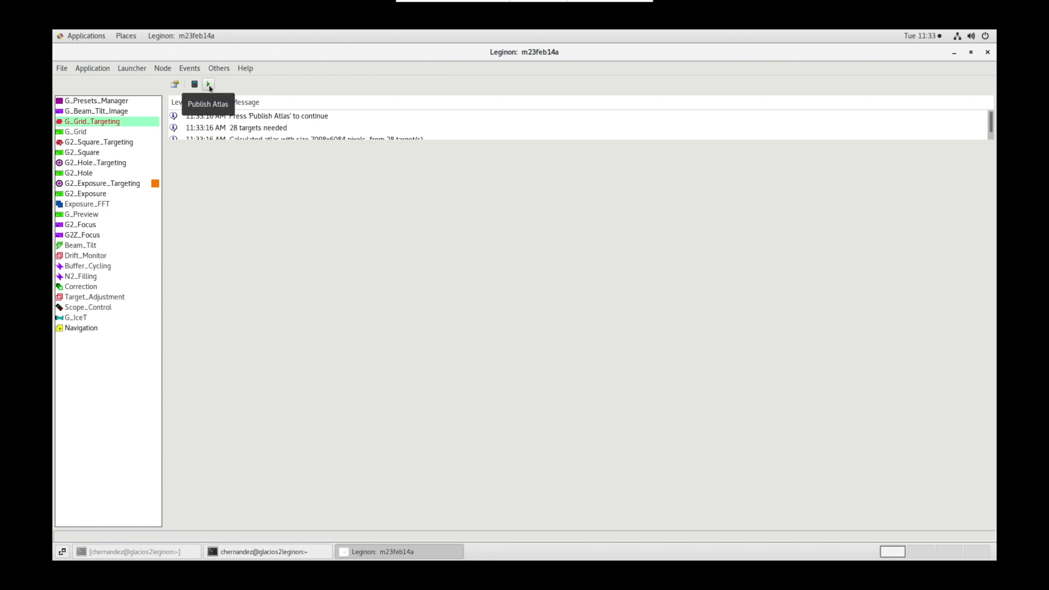
left_click(209, 85)
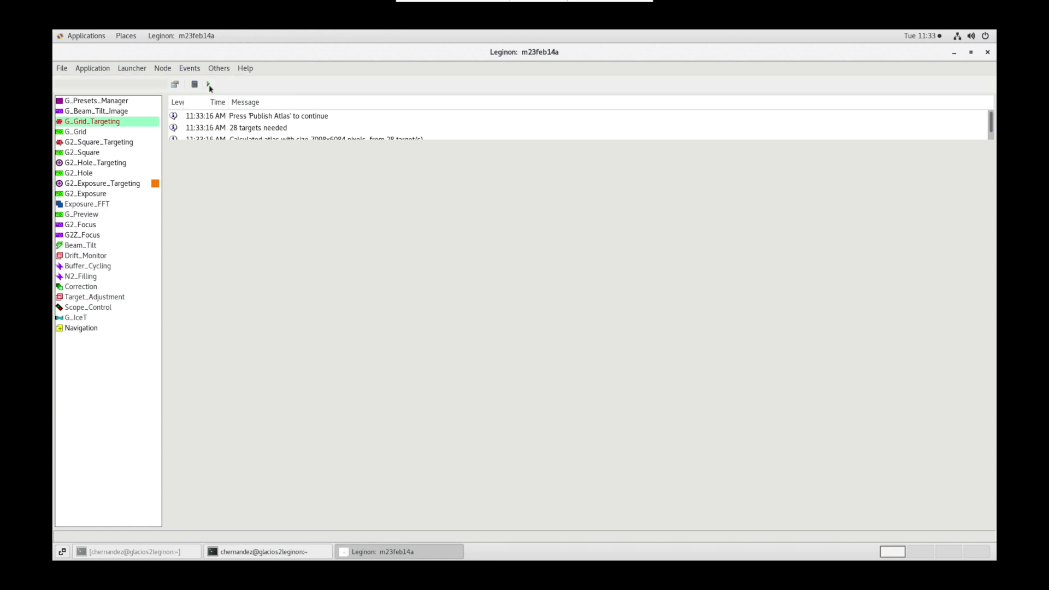
left_click(115, 134)
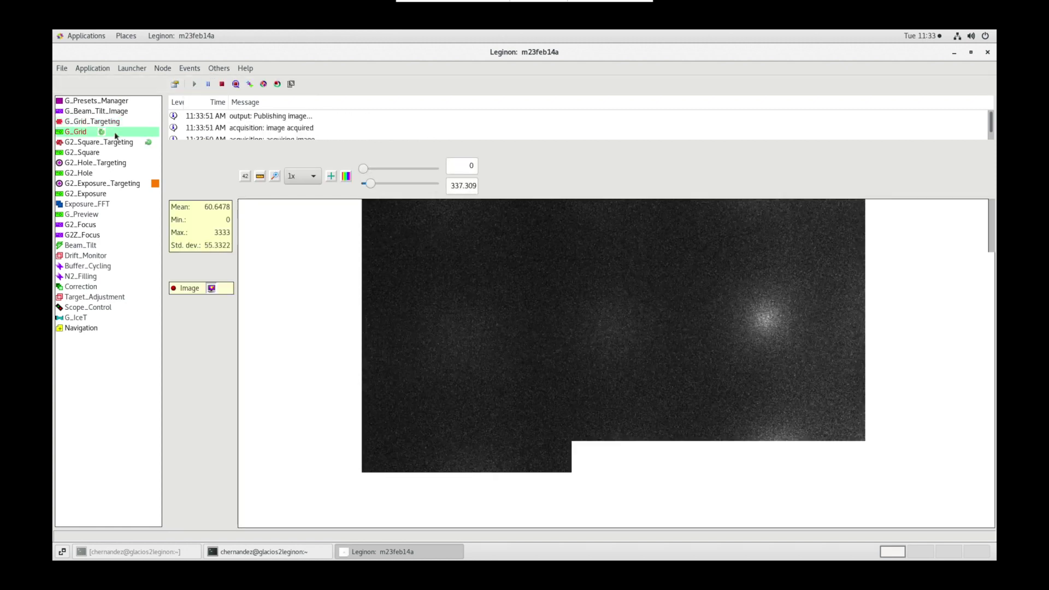
- Show the G2_Square_Targeting mosaic with its automatically found grid squares
left_click(112, 145)
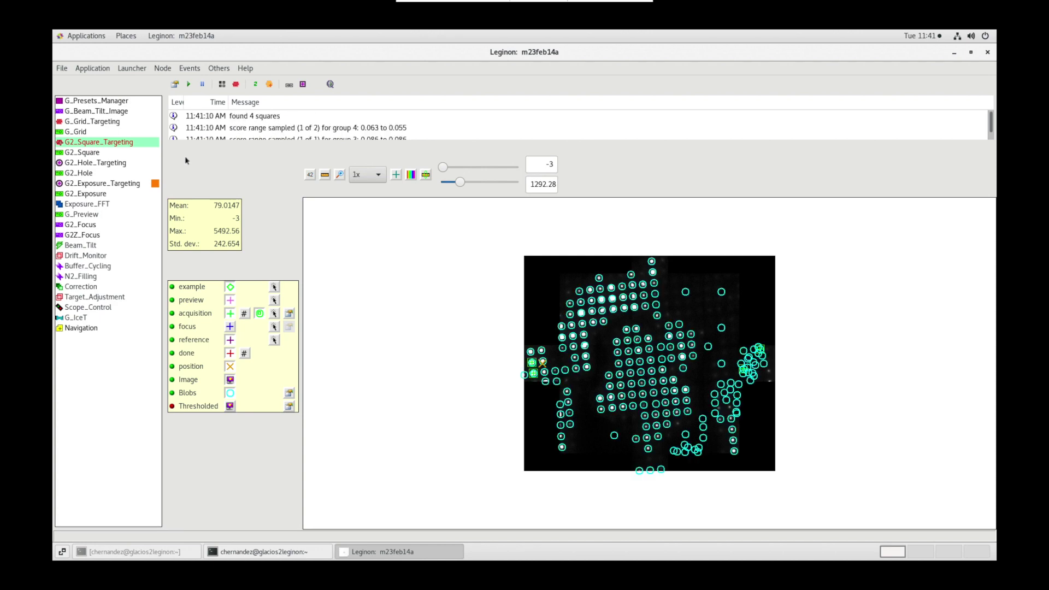
- Lower the square blob size filter maximum from 60000 to 40000, leaving 3 squares found
scroll(369, 165, "down", 1)
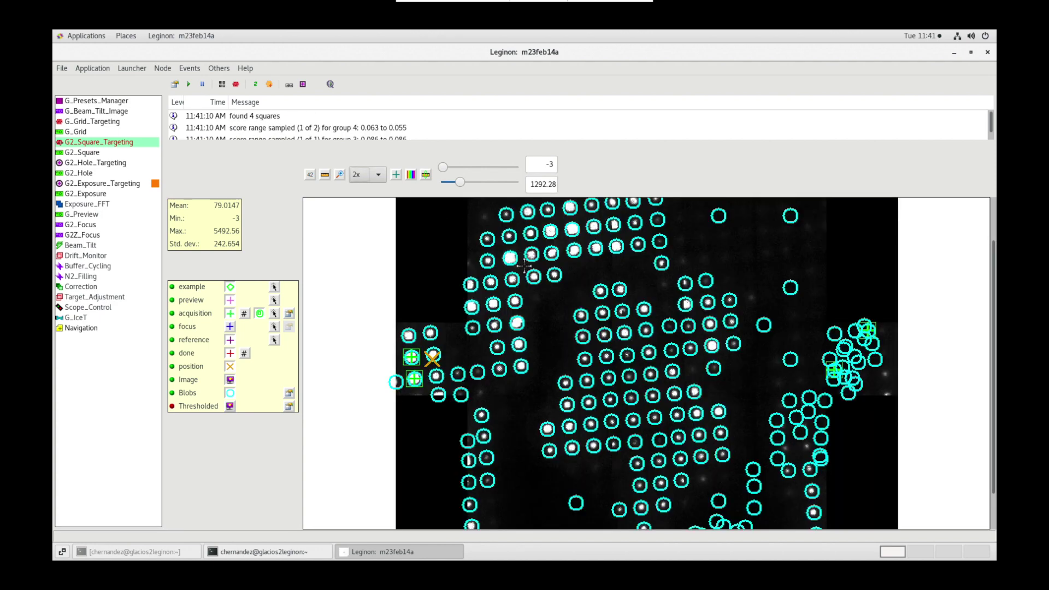
mouse_move(510, 258)
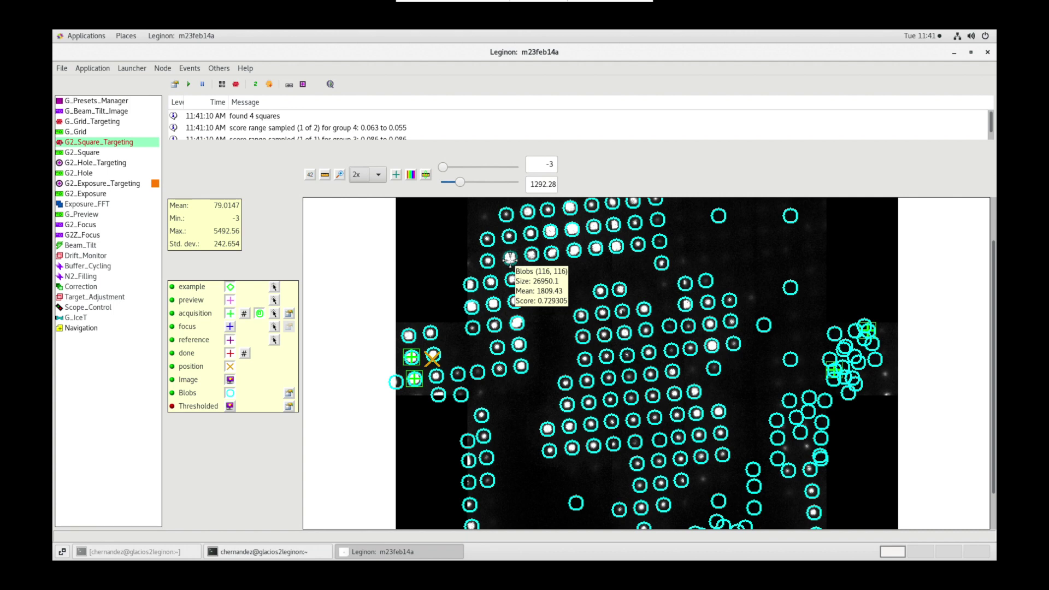
mouse_move(628, 356)
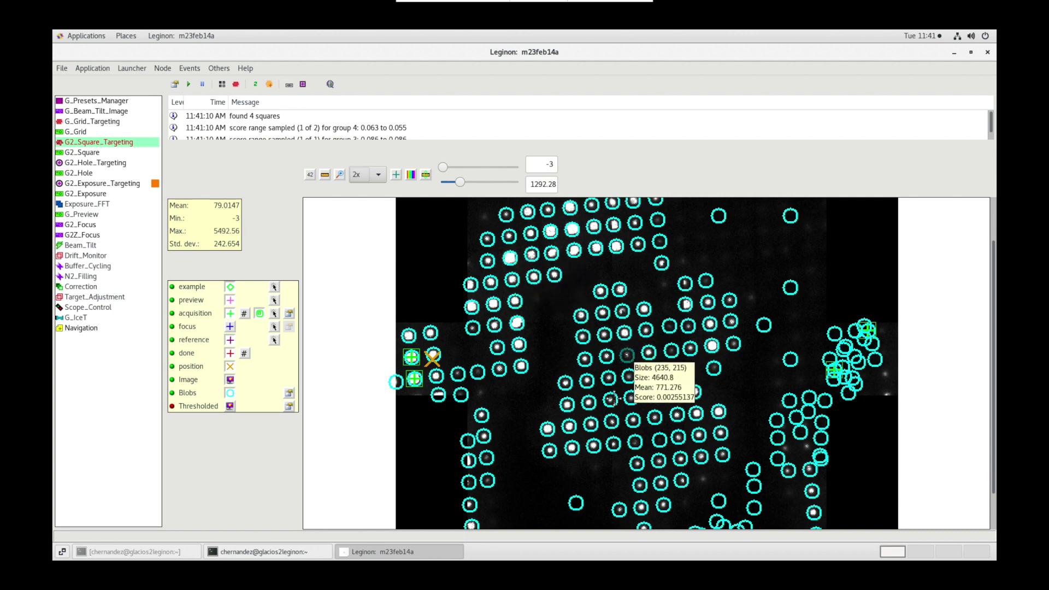
mouse_move(592, 424)
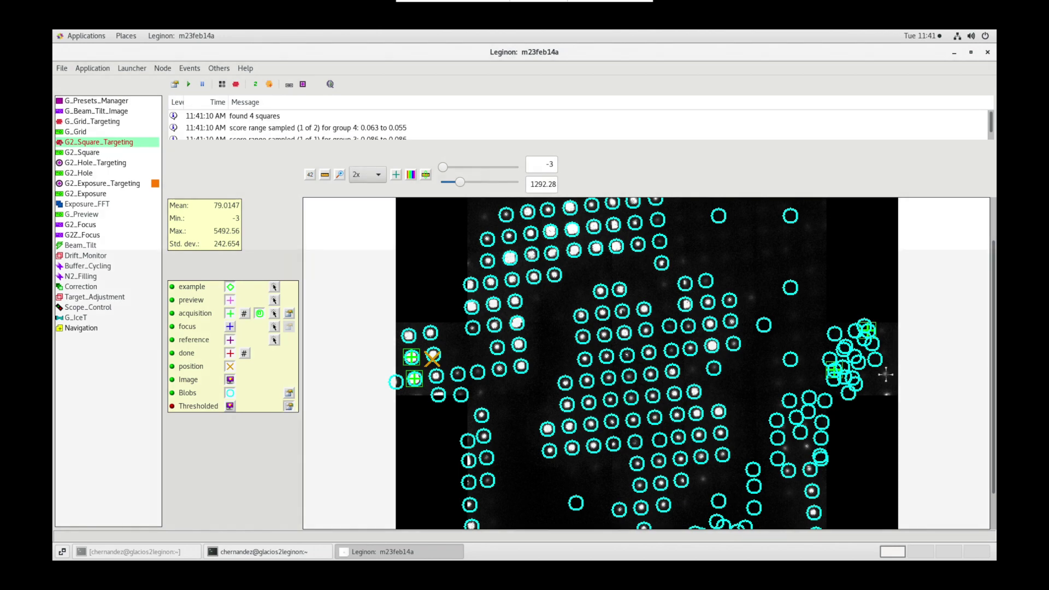
mouse_move(833, 372)
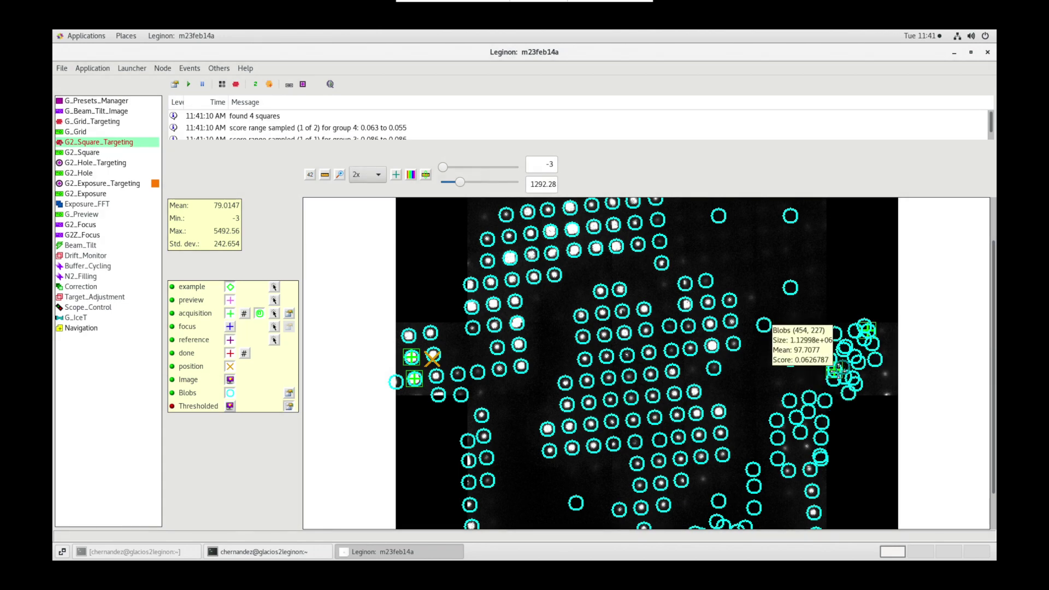
left_click(287, 407)
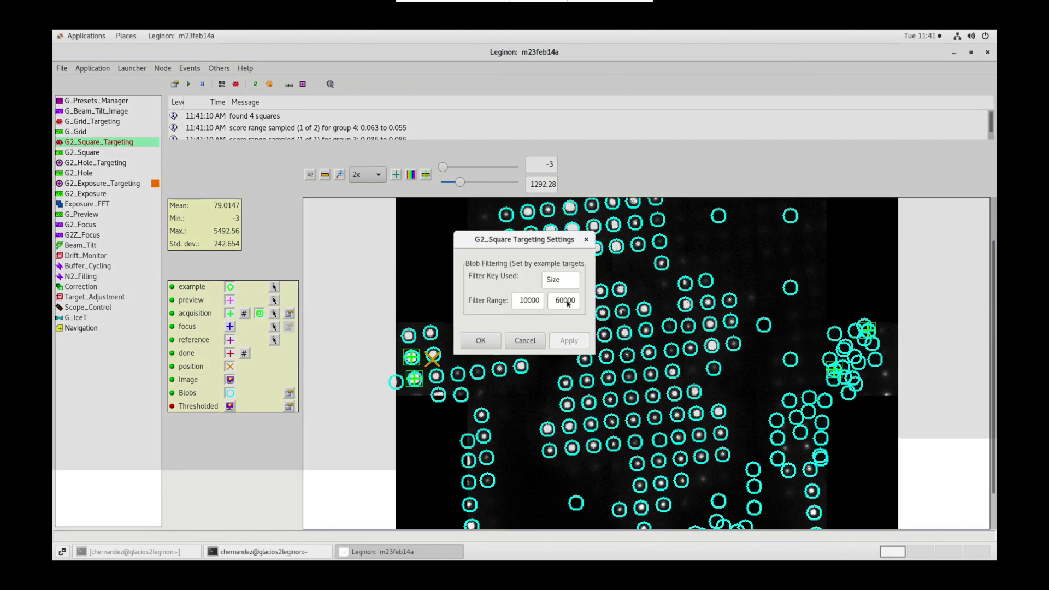
left_click(561, 301)
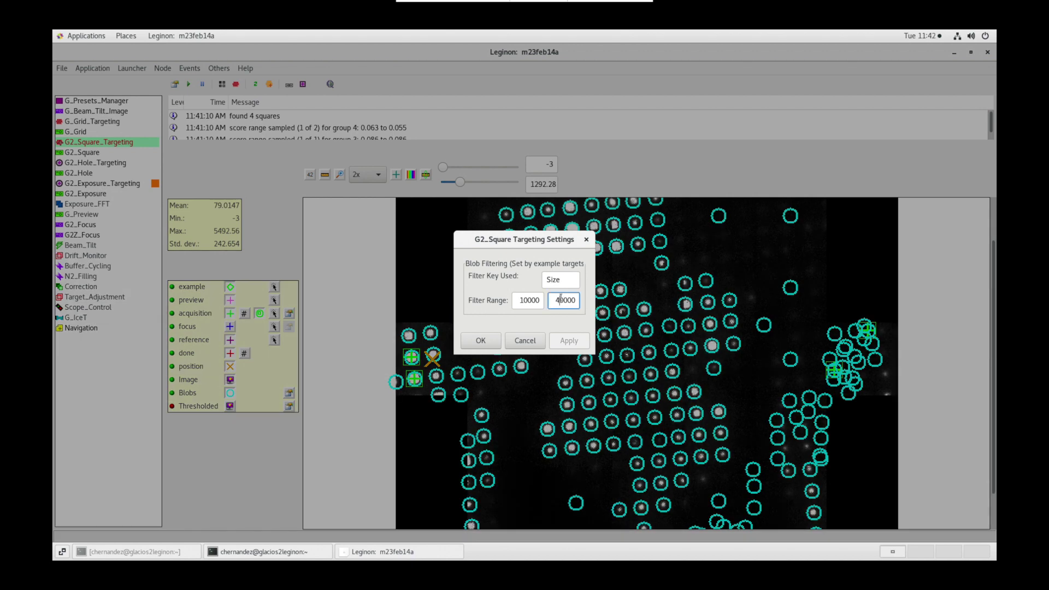
left_click(480, 340)
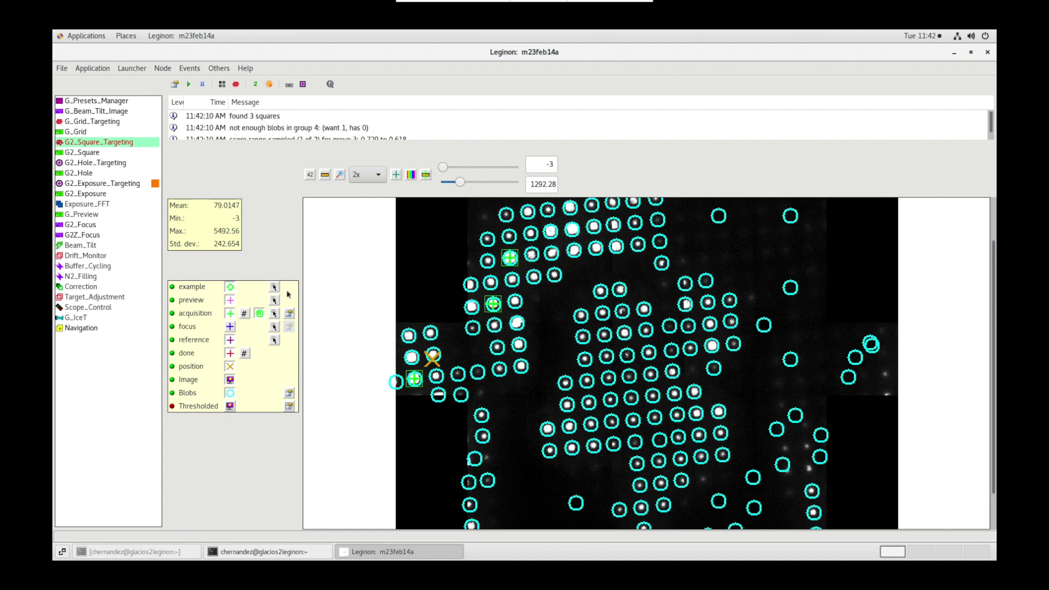
- Check the maximum target count and target group settings, then regenerate the acquisition targets
left_click(289, 314)
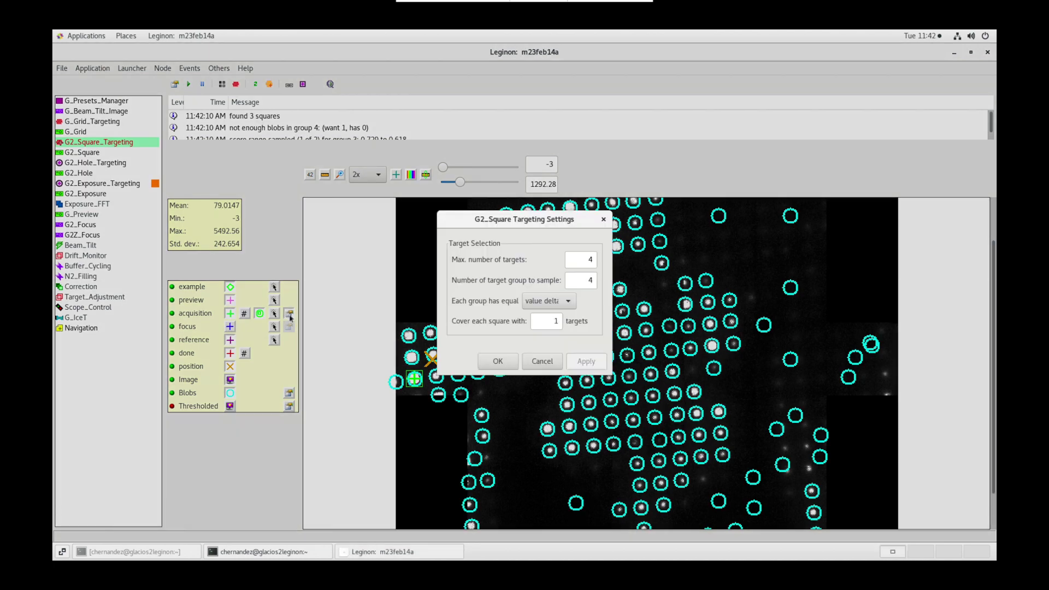
double_click(576, 263)
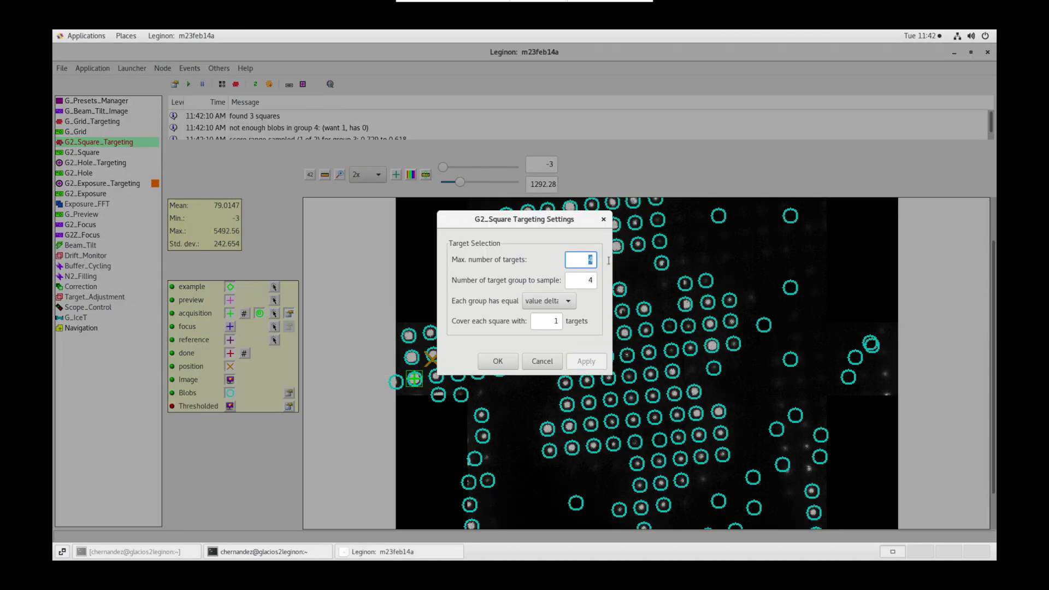
double_click(582, 279)
left_click(512, 361)
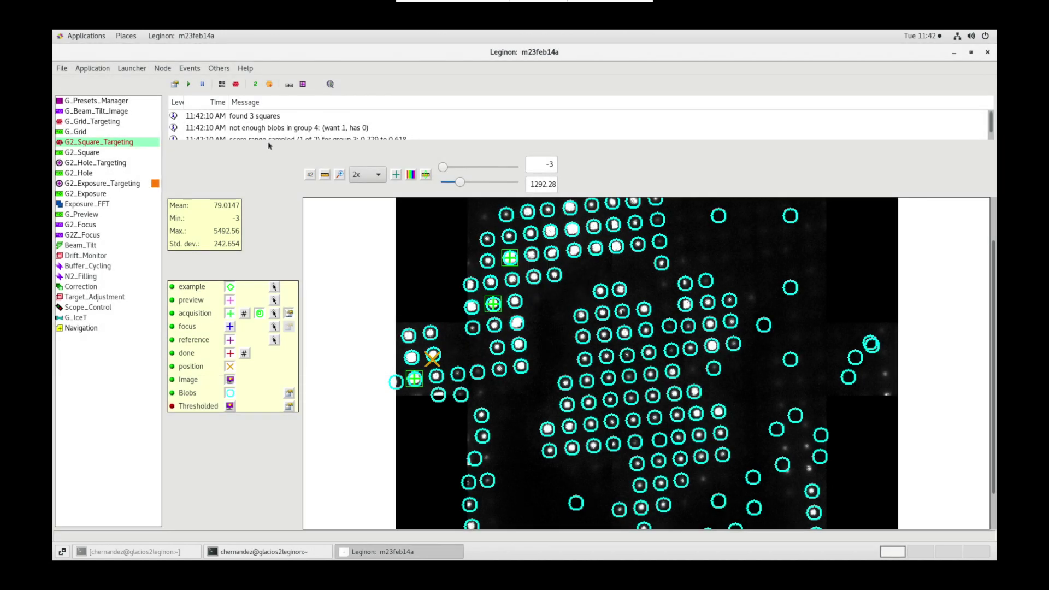
- Review the three groups' score ranges in the enlarged log and submit the 3 square targets
left_click_drag(268, 141, 268, 221)
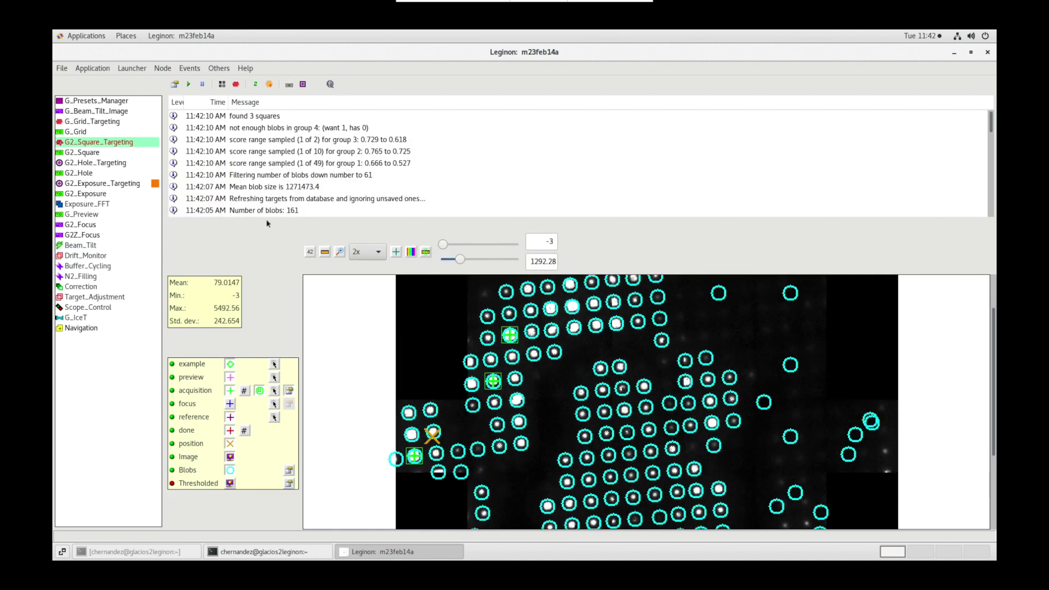
left_click(269, 163)
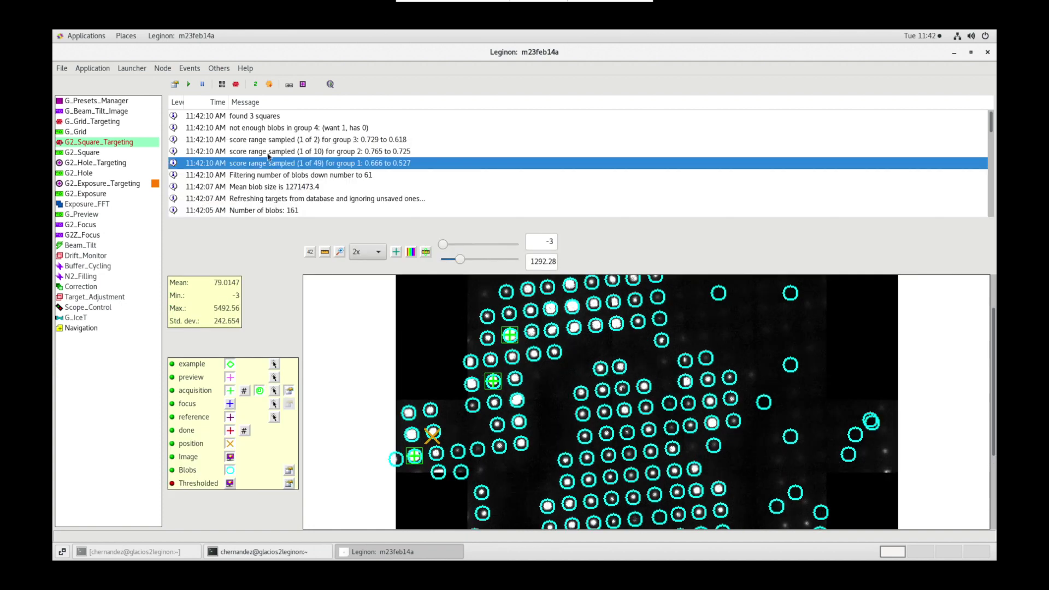
left_click(268, 154)
left_click(269, 143)
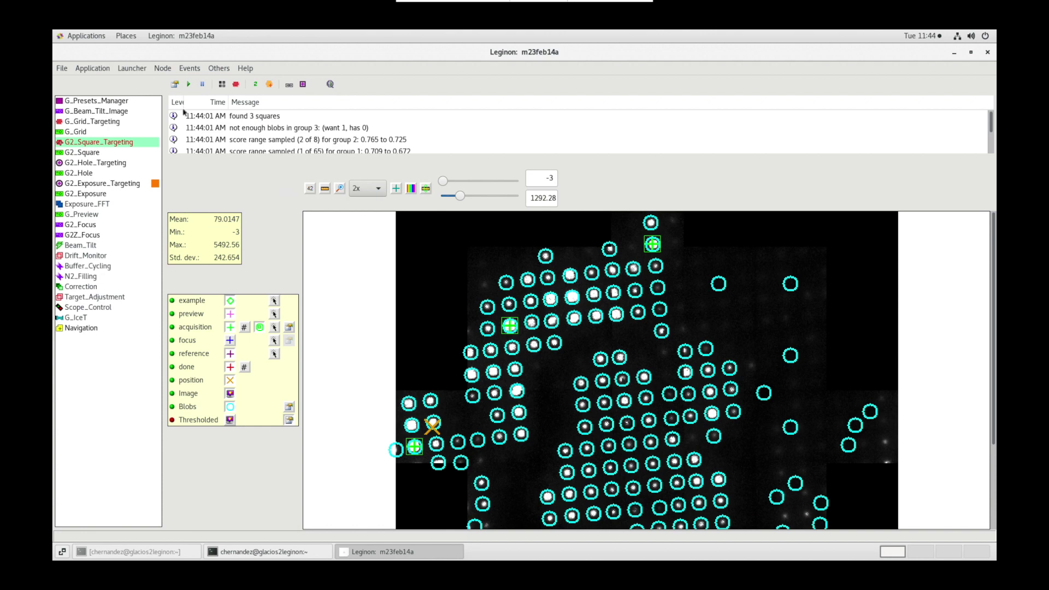
left_click(189, 83)
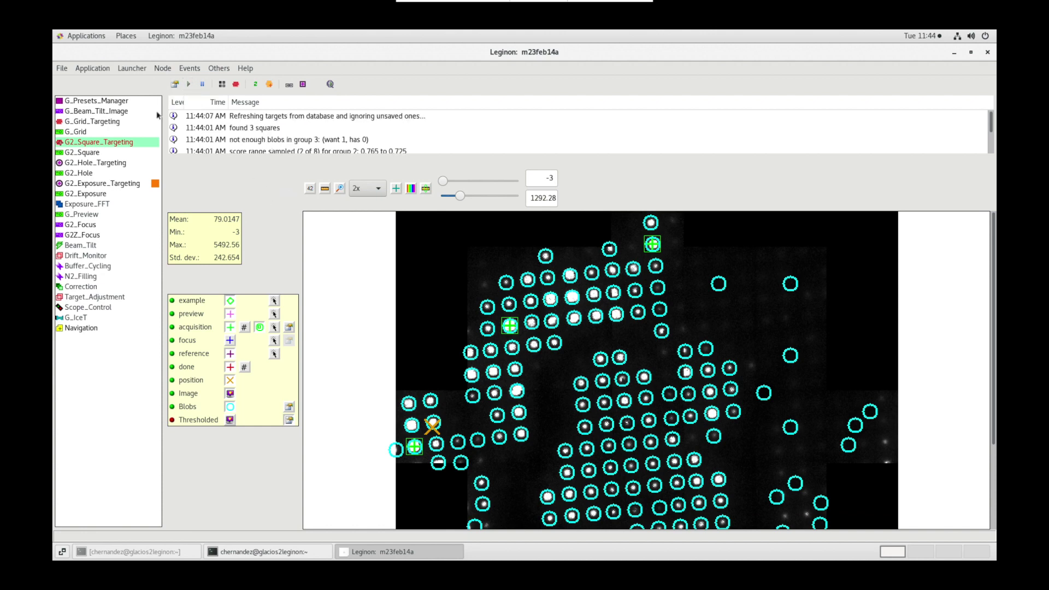
- View the G2_Square image, then open G2_Hole_Targeting's template correlation settings
left_click(106, 154)
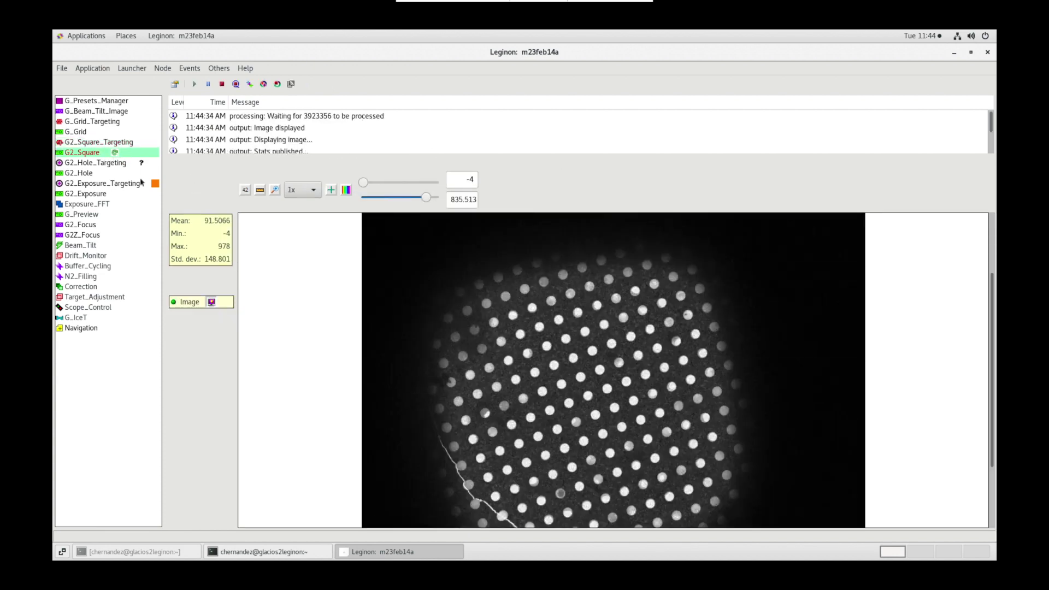
left_click(131, 163)
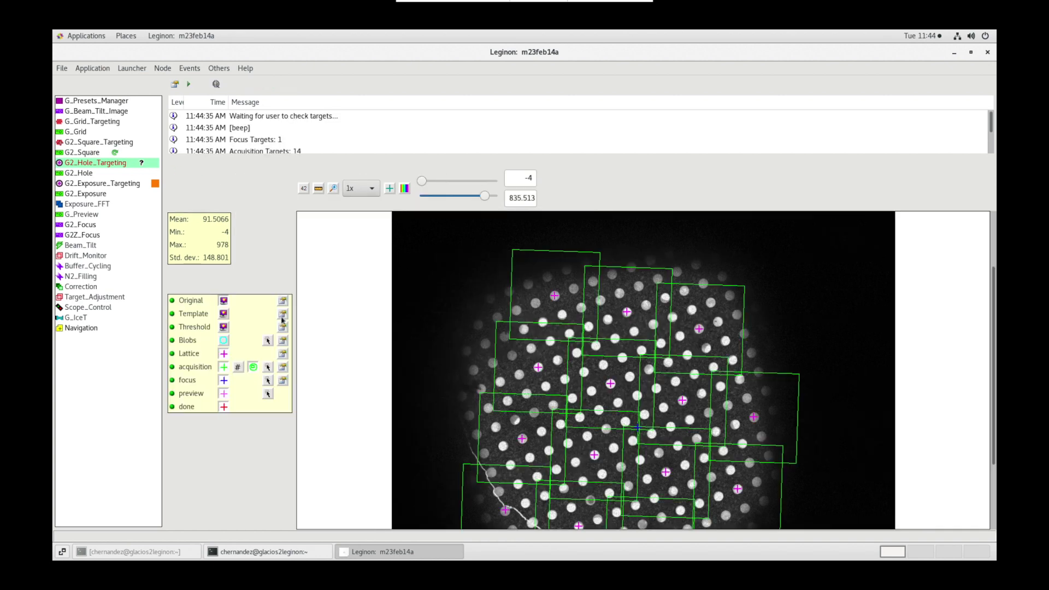
left_click(283, 315)
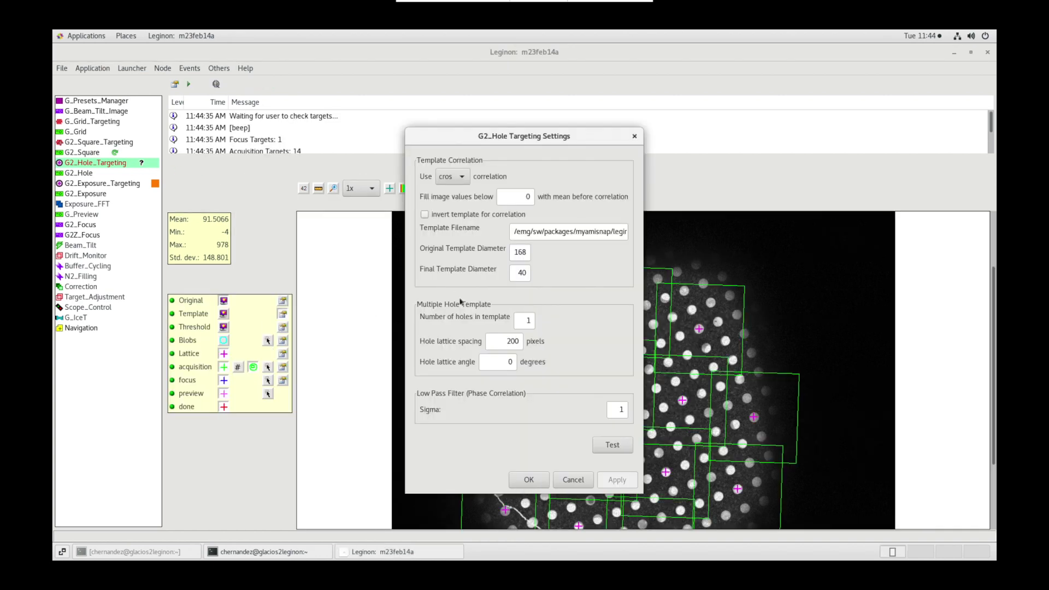
- Move the settings dialog aside and measure the distance from a hole target marker
left_click_drag(508, 143, 137, 142)
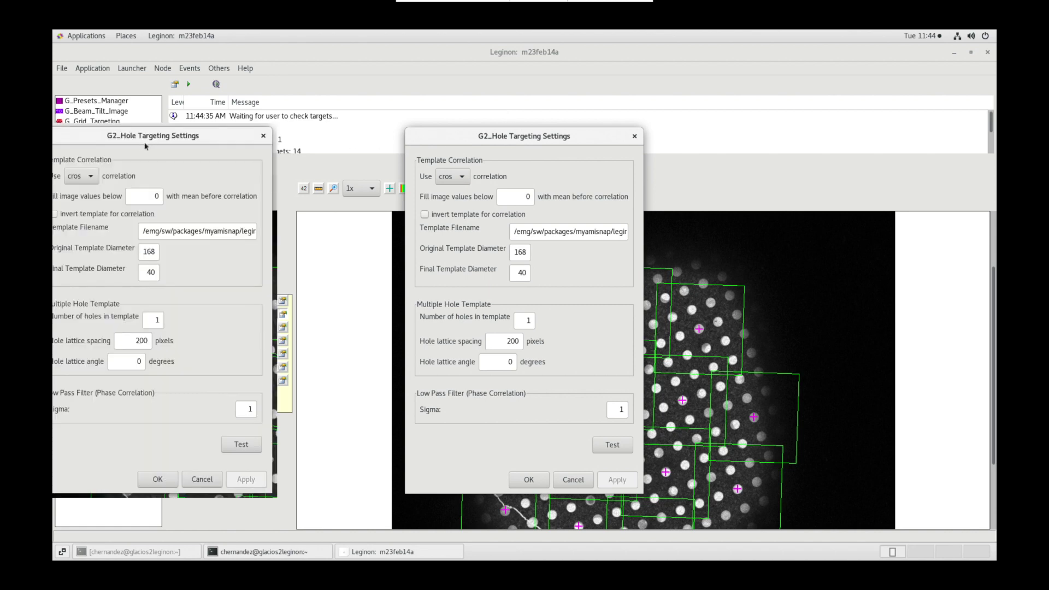
left_click(499, 276)
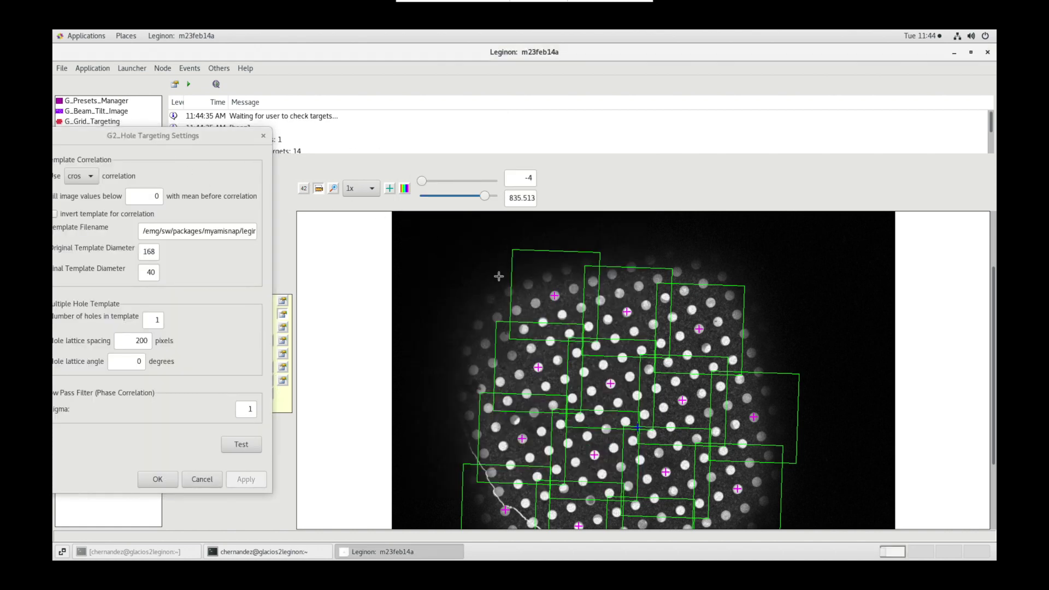
mouse_move(627, 311)
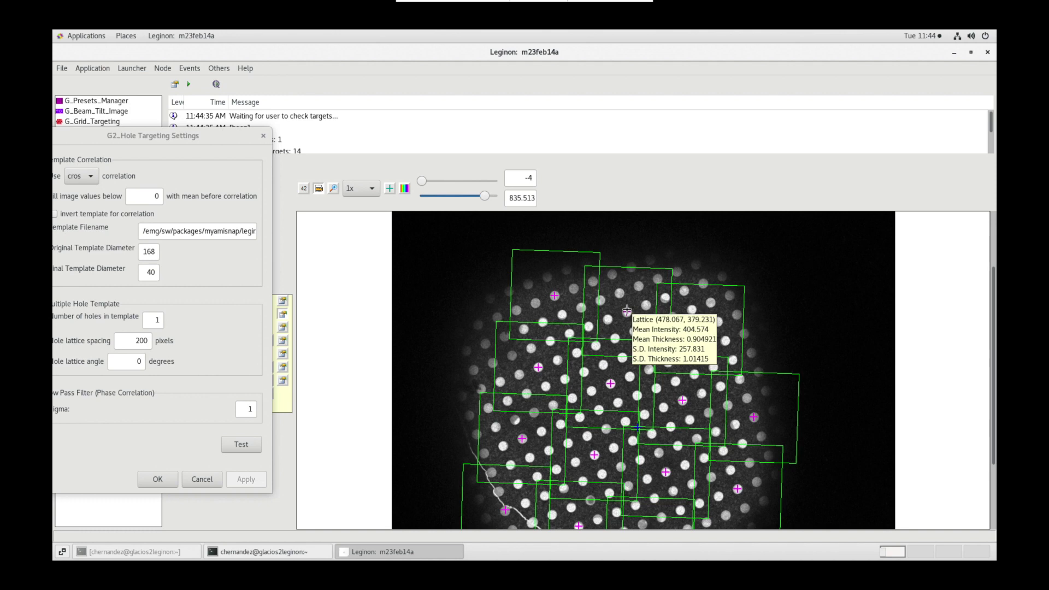
left_click(627, 312)
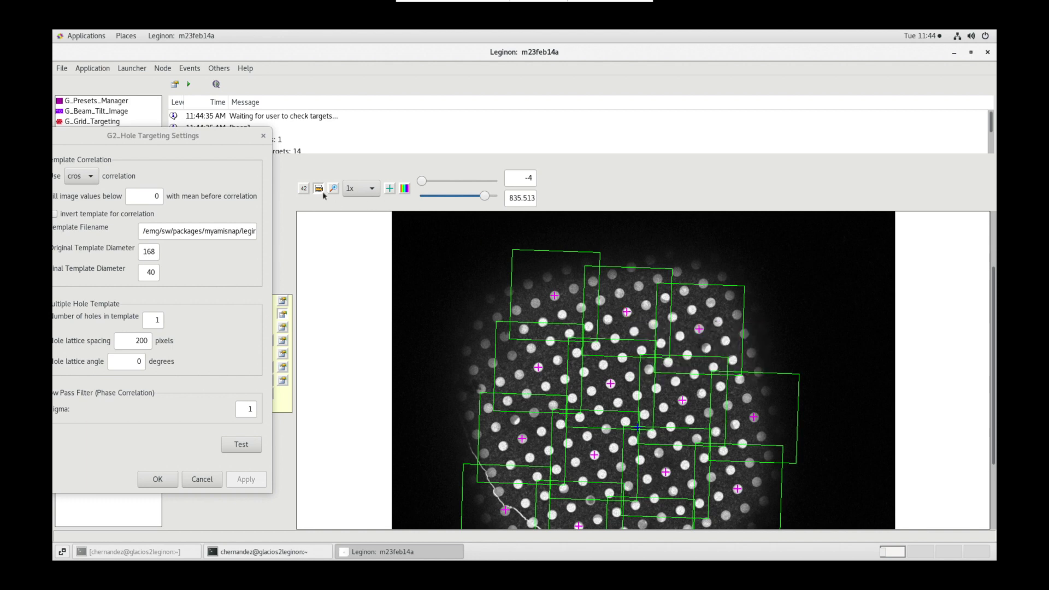
- Test the hole template at final diameter 10, then 20, and keep 20
left_click_drag(143, 272, 157, 273)
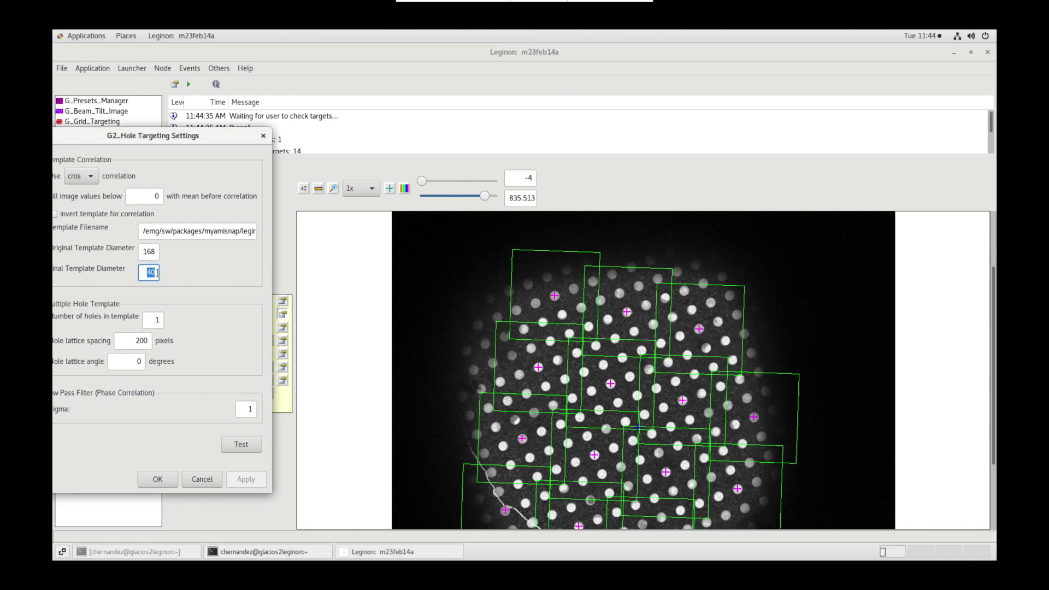
type("10")
left_click(249, 448)
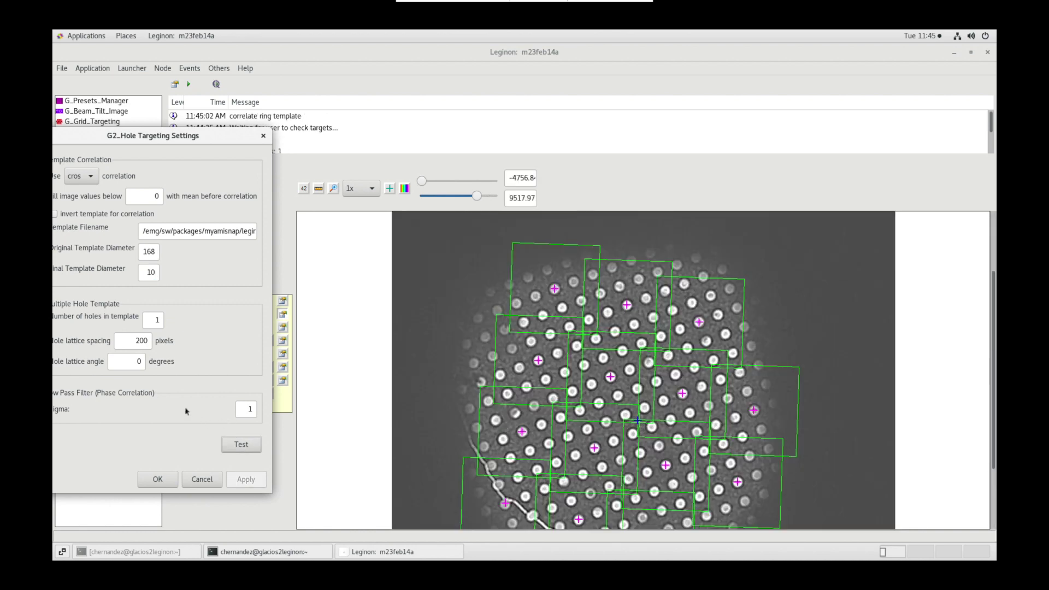
double_click(142, 271)
type("20")
left_click(249, 448)
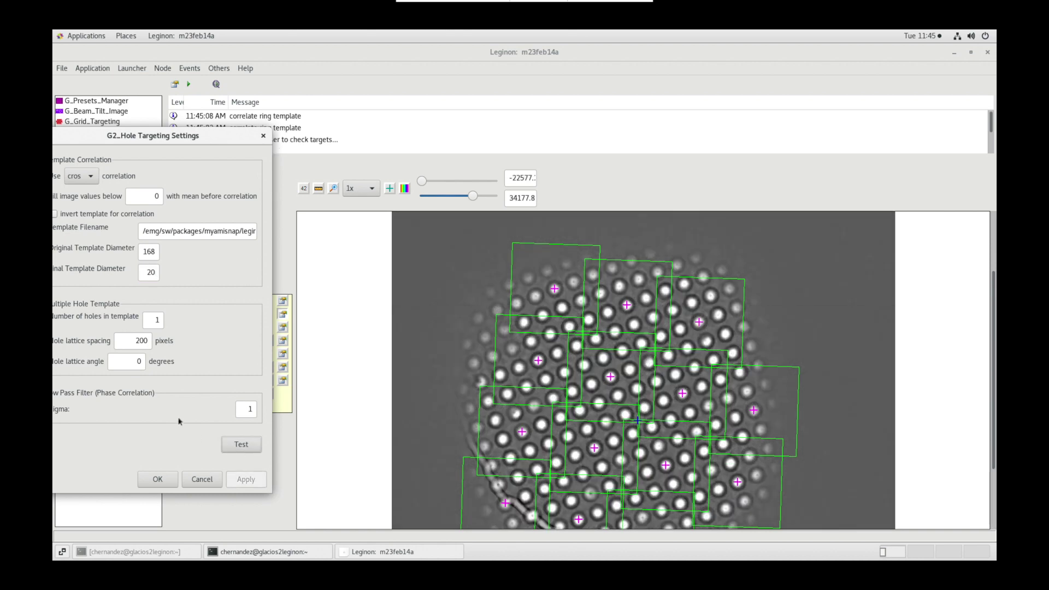
left_click(164, 480)
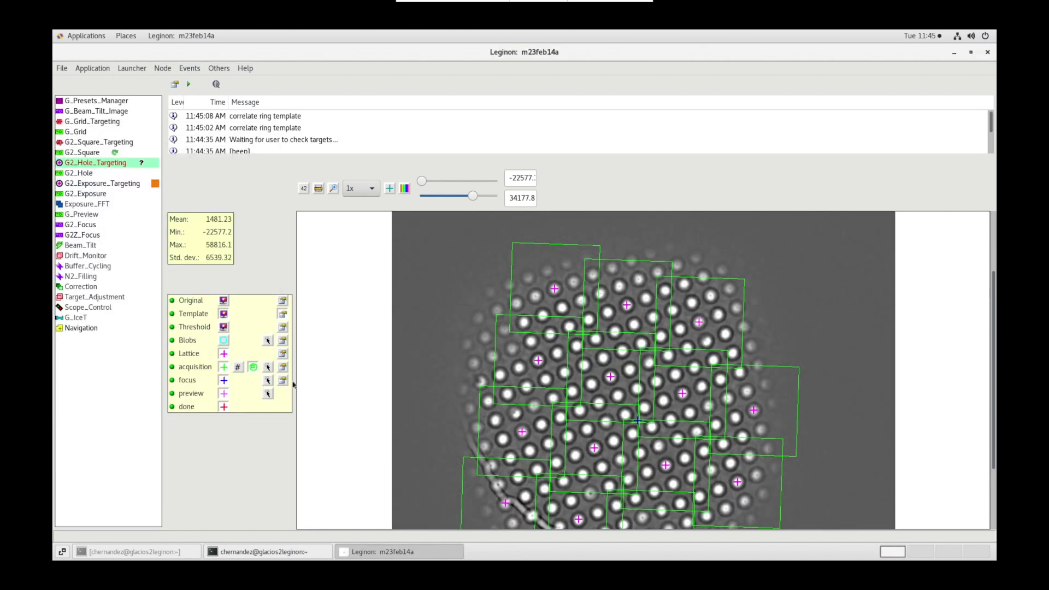
- Preview the thresholded hole image and test threshold factor A at 2 and 1
left_click(283, 327)
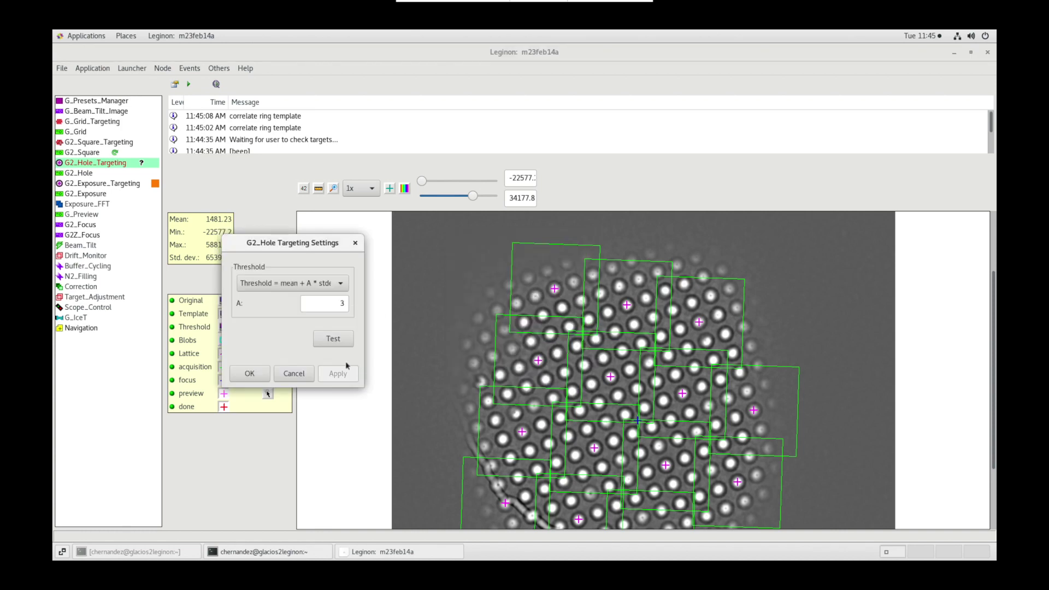
left_click(338, 341)
left_click(334, 302)
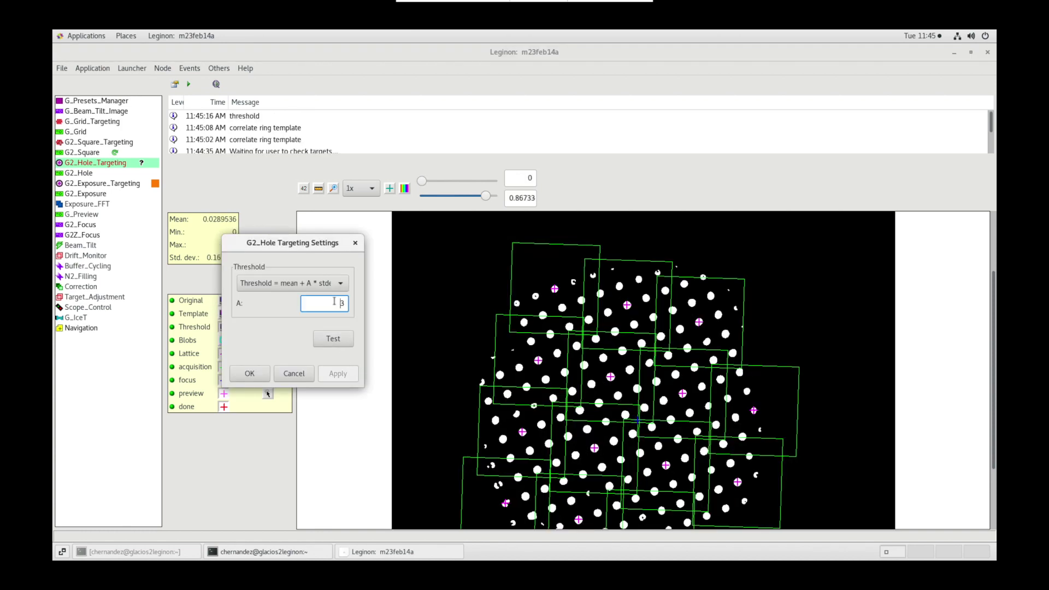
type("2")
left_click(343, 340)
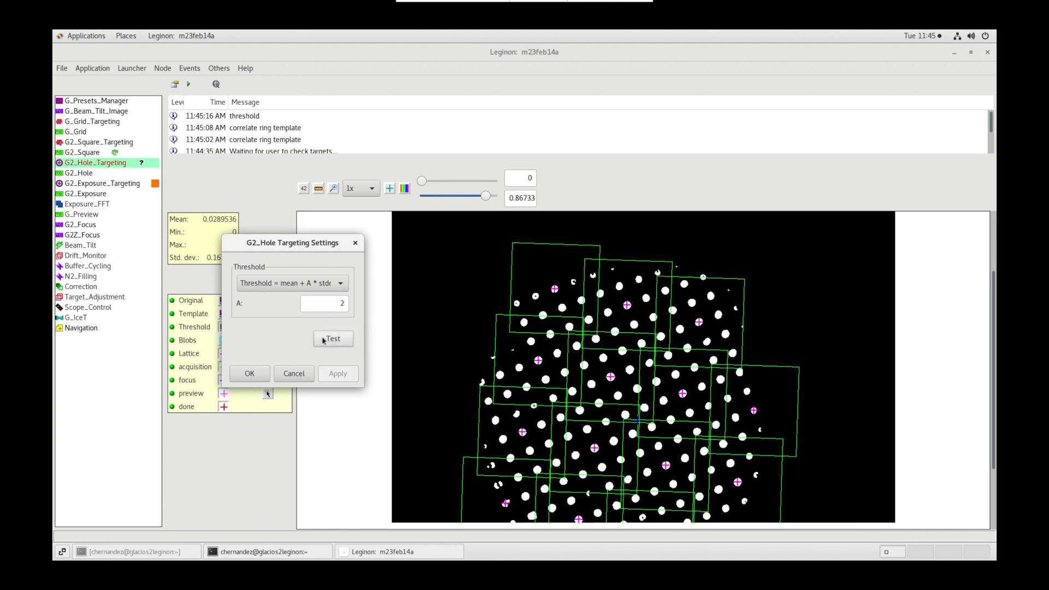
double_click(331, 305)
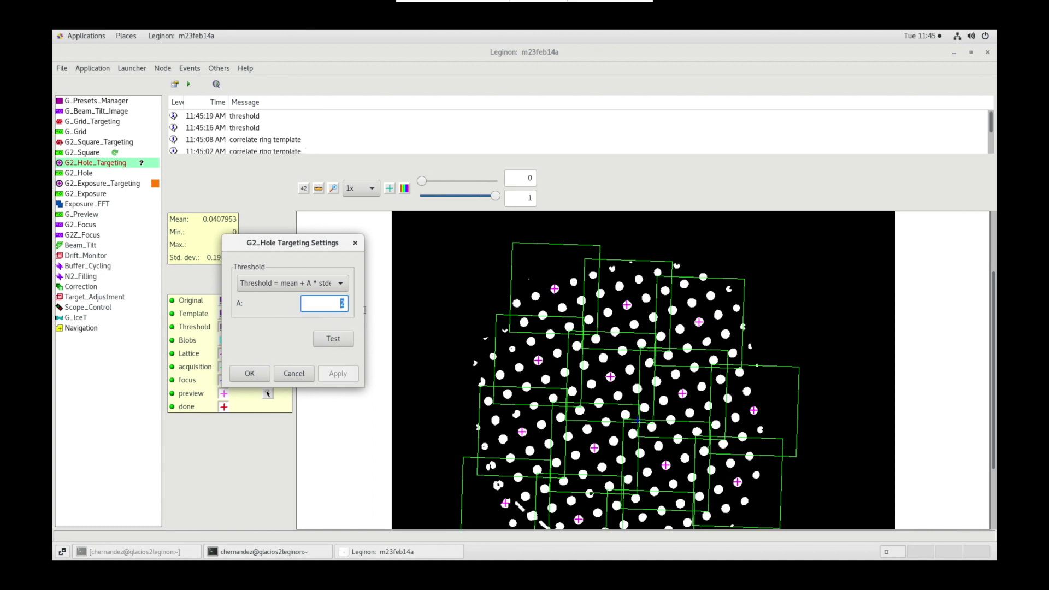
type("1")
left_click(331, 339)
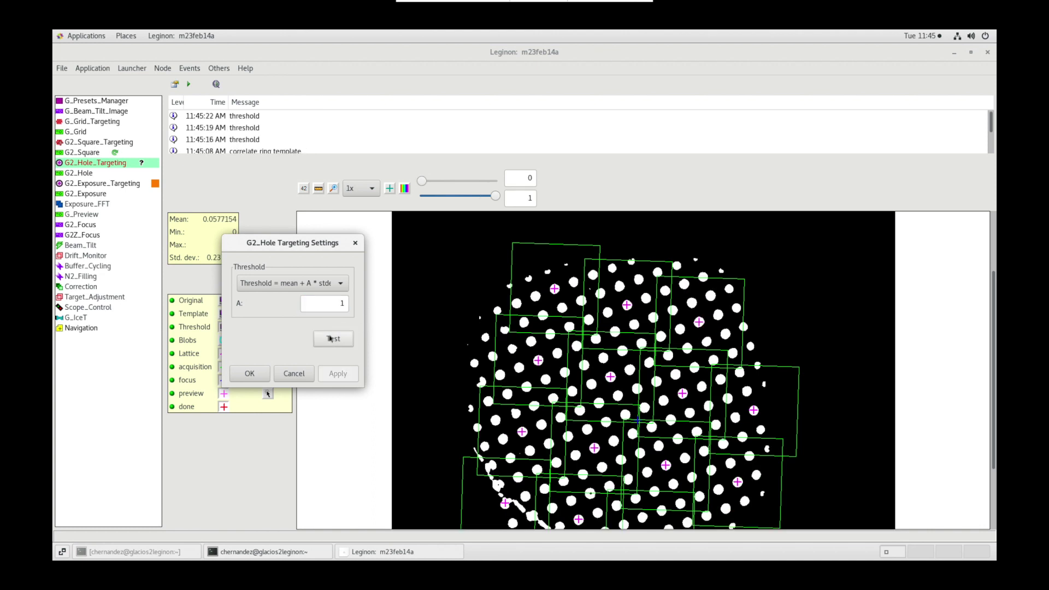
- Test A at 4, then settle on A = 3 and close the threshold settings
double_click(331, 305)
type("4")
left_click(342, 340)
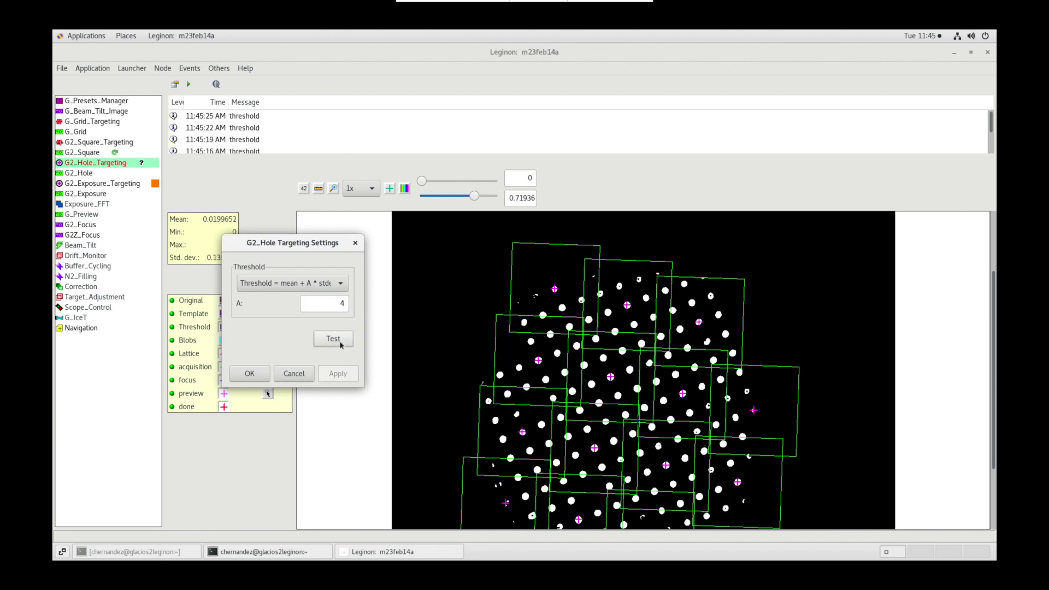
double_click(336, 304)
type("3")
left_click(331, 339)
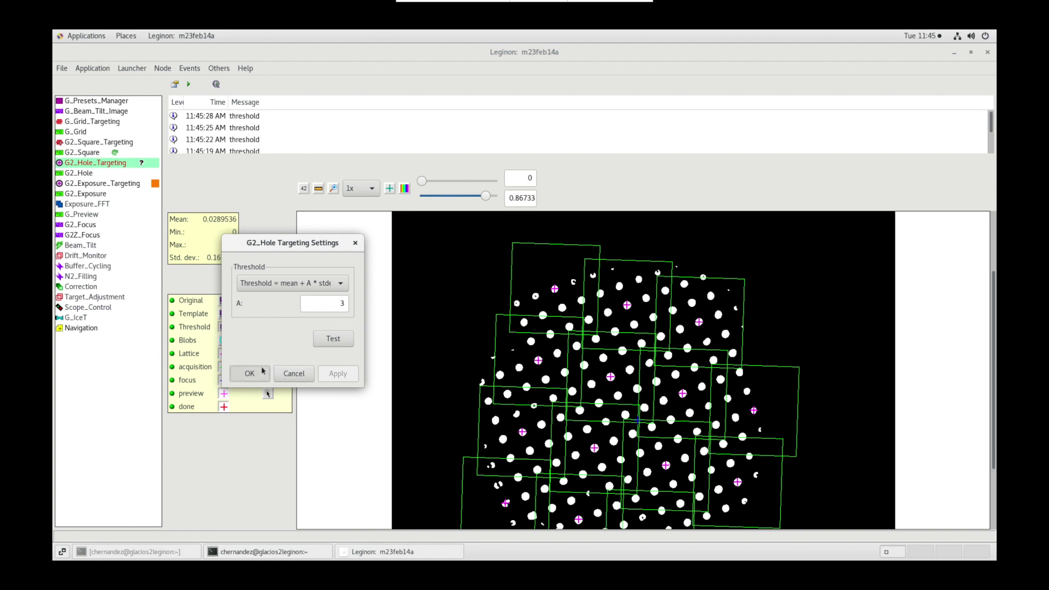
left_click(247, 373)
- Open the blob finding settings, measure a hole, and test the current values
left_click(283, 341)
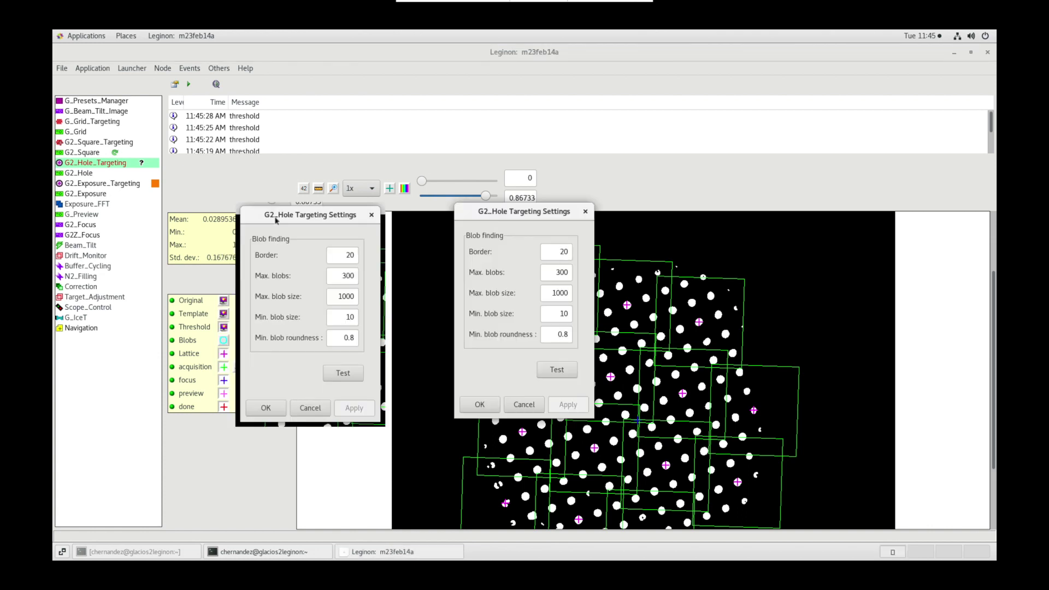
left_click(342, 255)
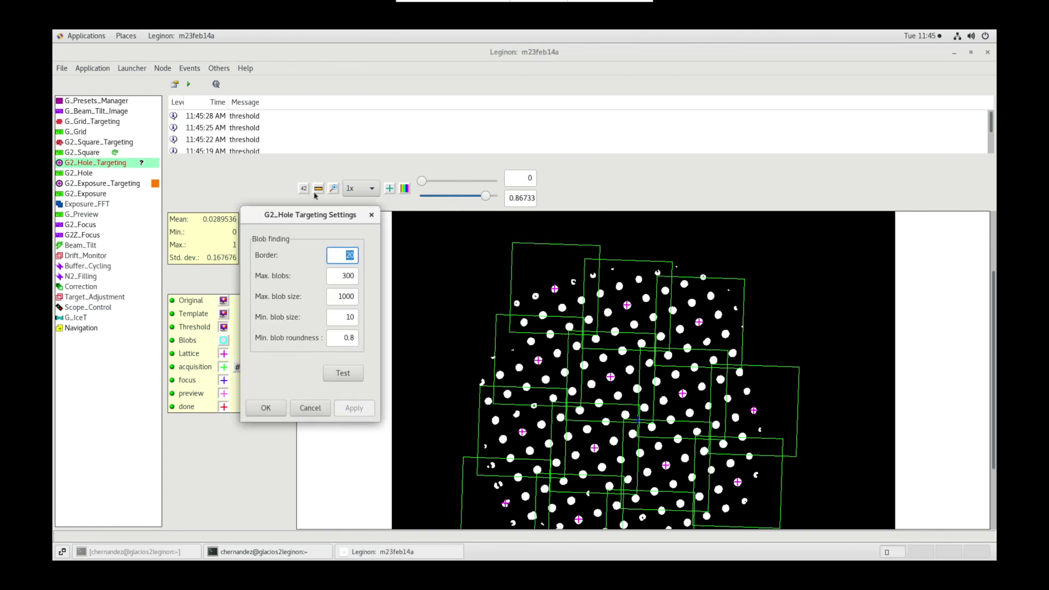
left_click(395, 365)
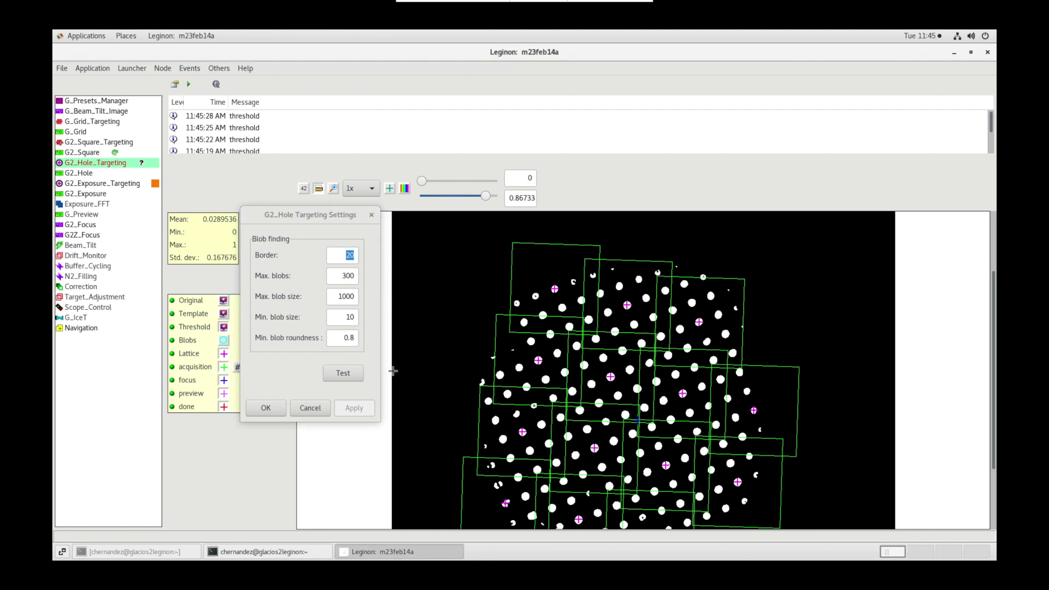
left_click(394, 371)
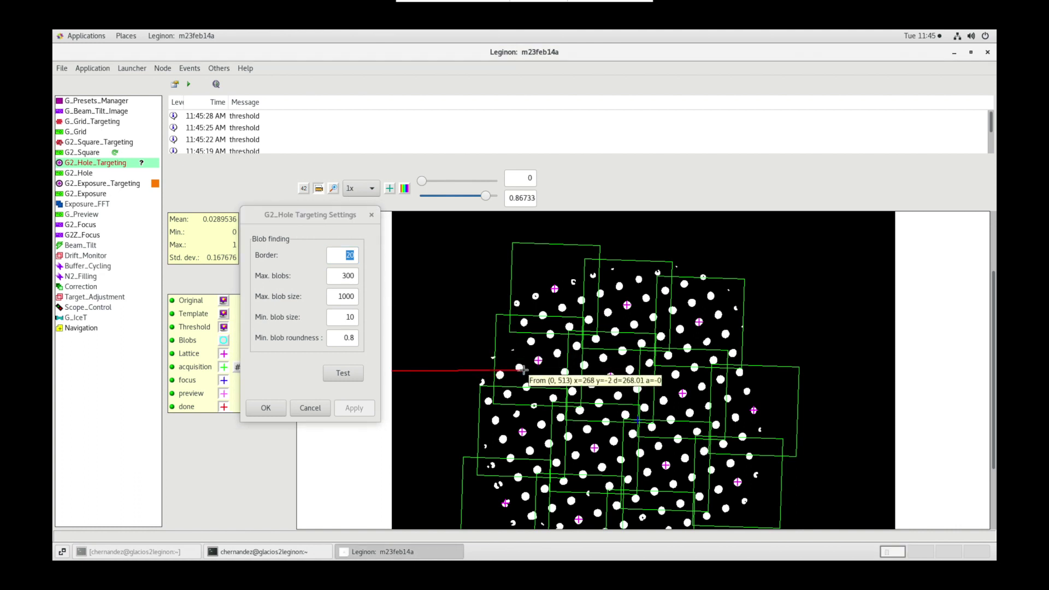
left_click(343, 373)
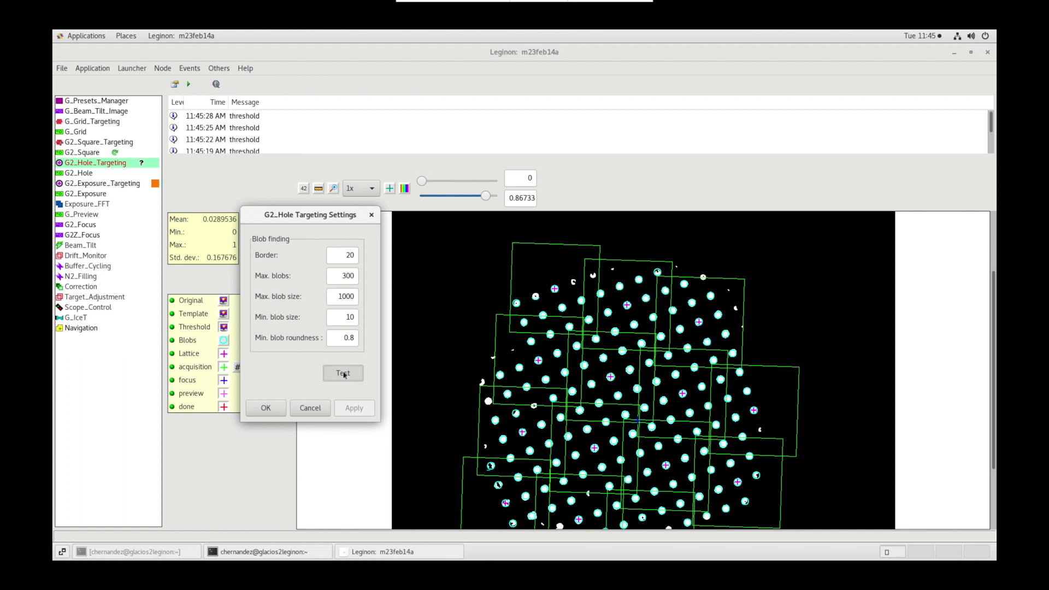
mouse_move(528, 376)
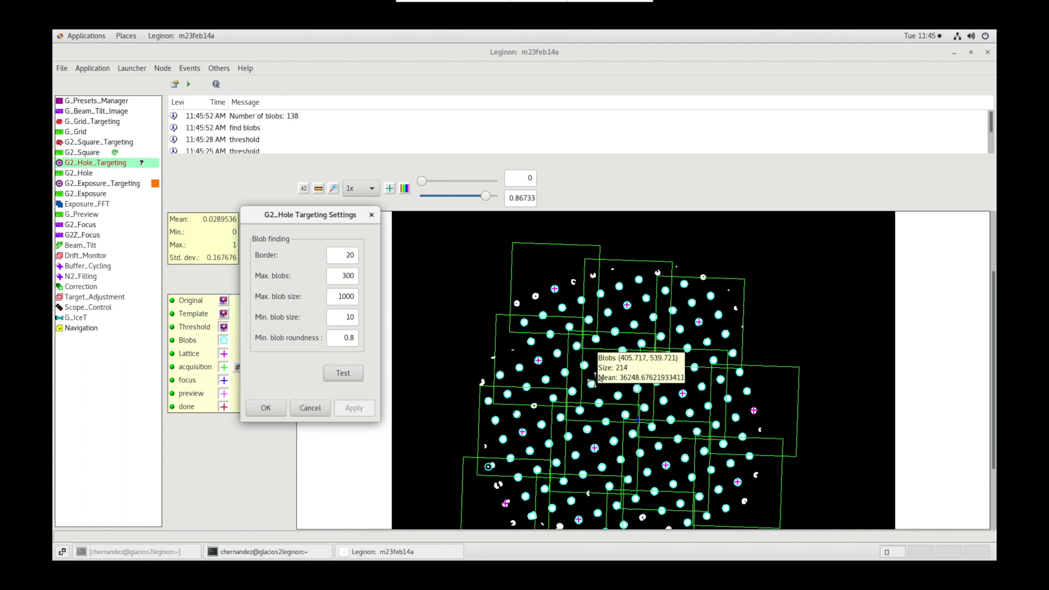
- Try minimum blob roundness 0.5, then restore it to 0.8
left_click(355, 338)
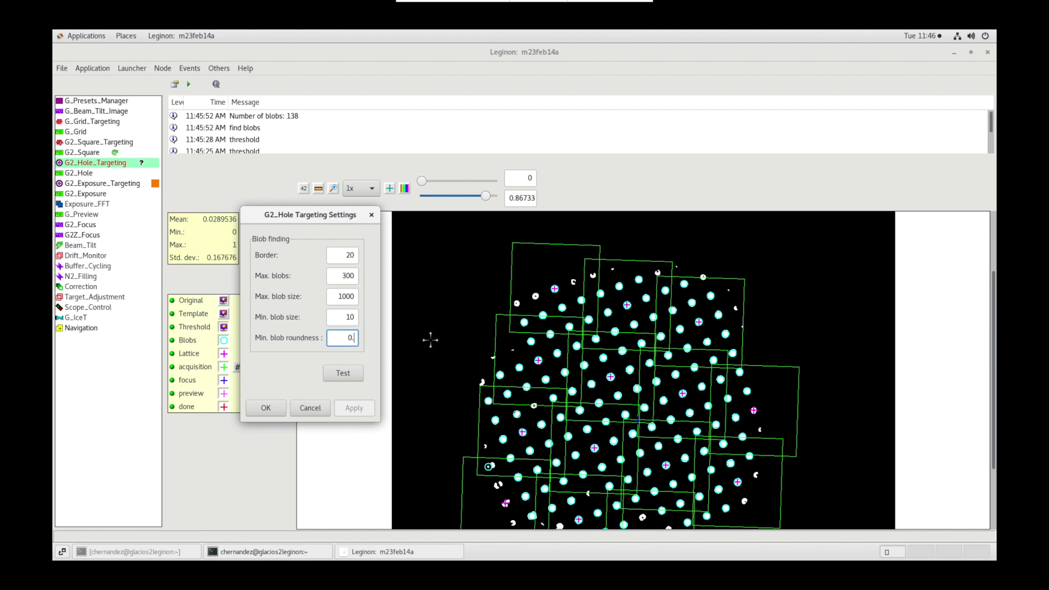
type("5")
left_click(343, 373)
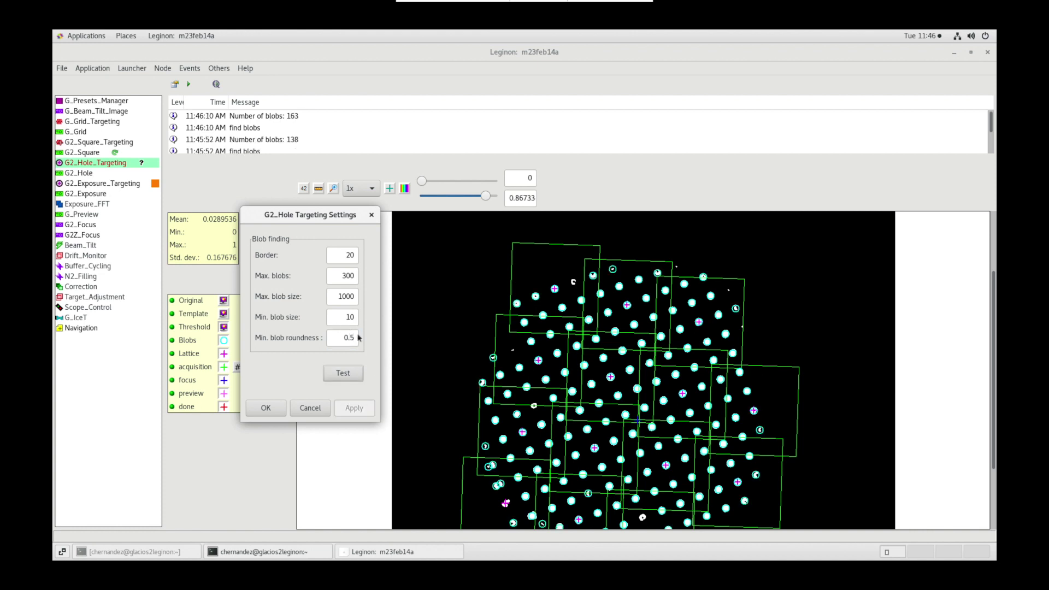
left_click(359, 338)
key("BackSpace")
type("8")
left_click(343, 373)
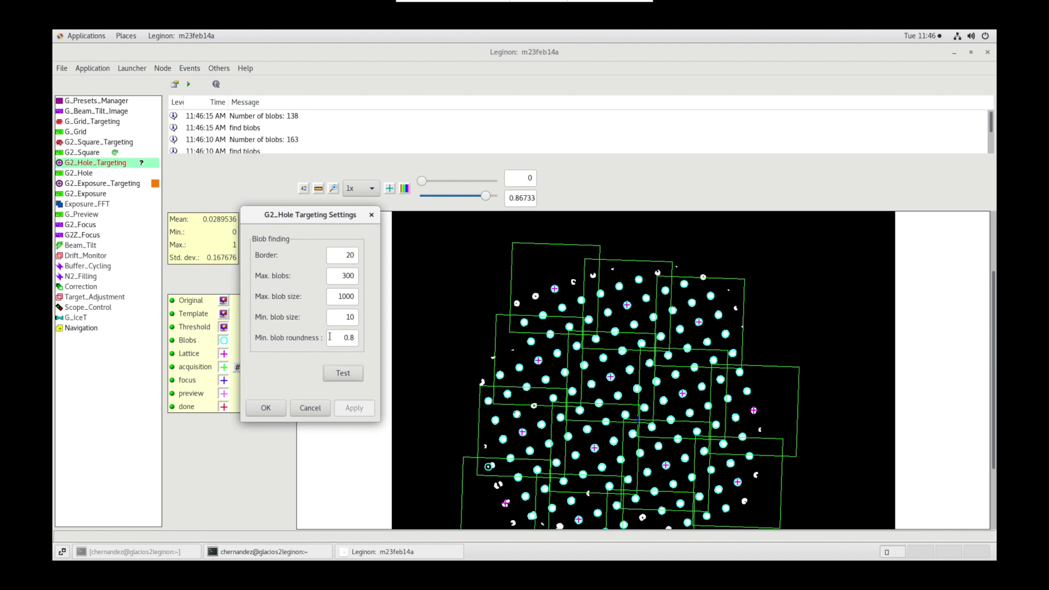
- Test minimum blob size 200, then set it to 10
double_click(350, 317)
type("200")
left_click(343, 374)
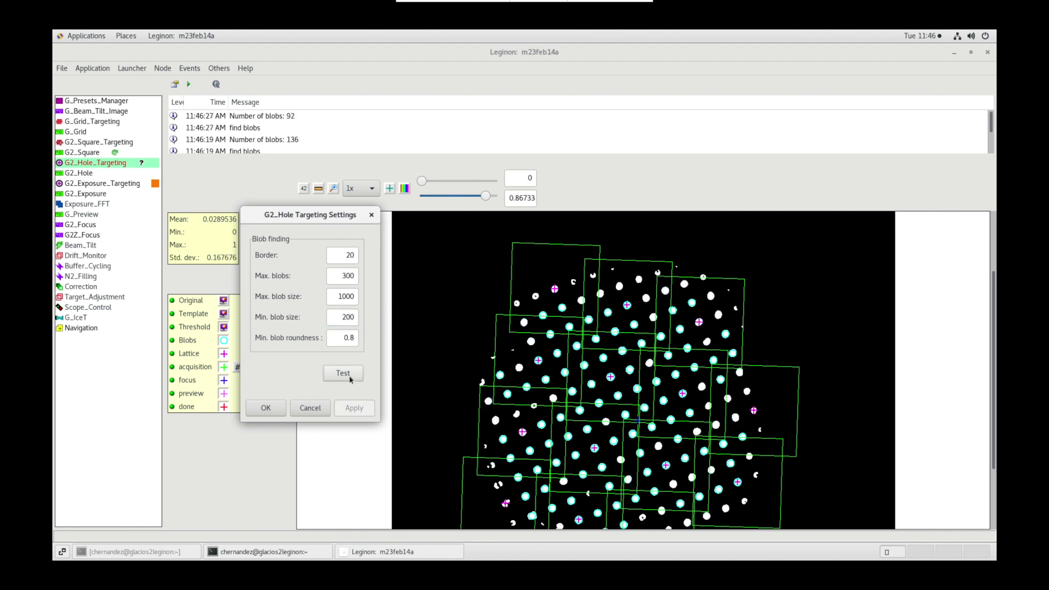
double_click(334, 317)
type("10")
left_click(343, 374)
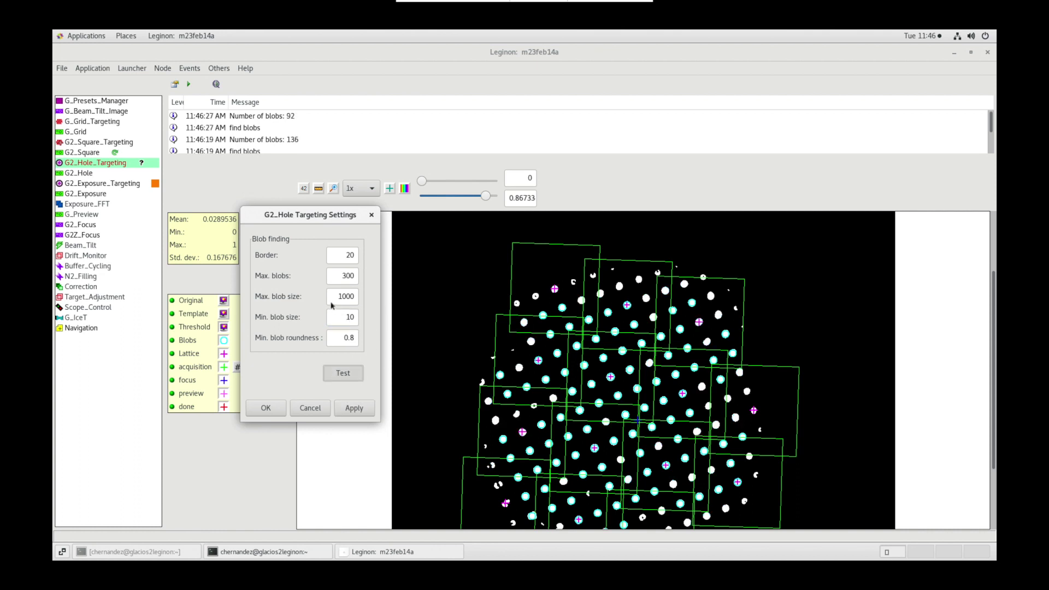
- Test maximum blob size 200, then set it to 1000
double_click(341, 297)
type("200")
left_click(348, 377)
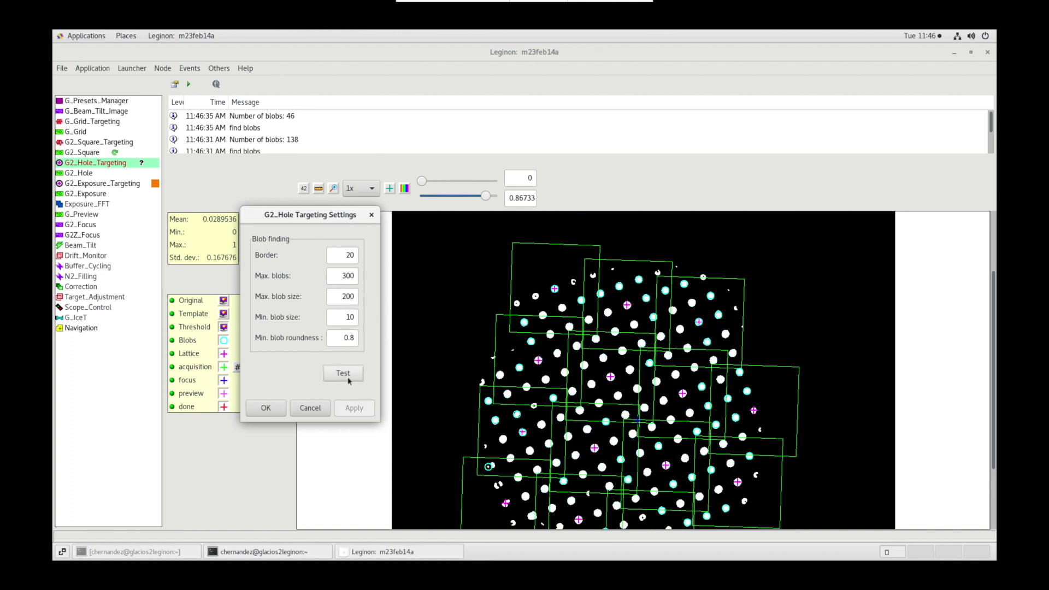
double_click(343, 297)
type("1000")
- Try max blobs 30 and 300, restore 3000, and close settings with 138 blobs found
left_click(352, 276)
key("BackSpace")
left_click(344, 373)
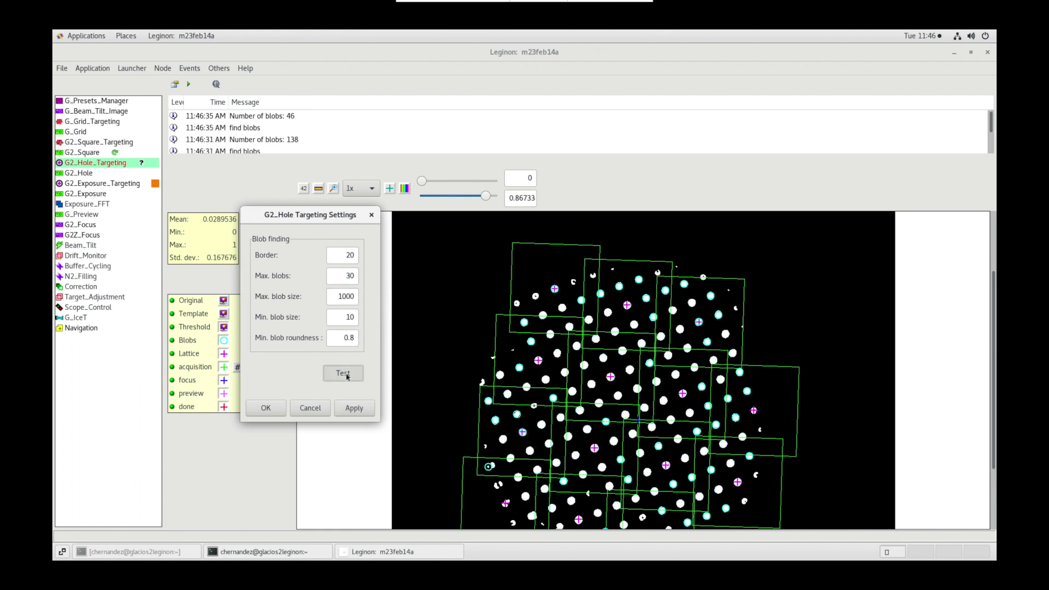
left_click(353, 276)
type("0")
left_click(343, 373)
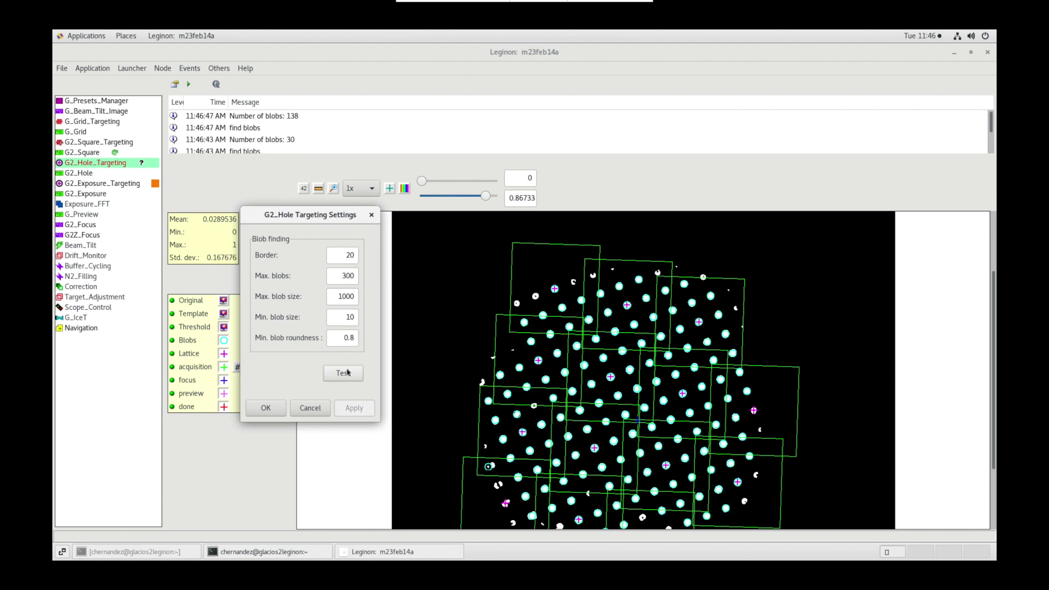
left_click(356, 278)
type("0")
left_click(341, 373)
left_click(269, 407)
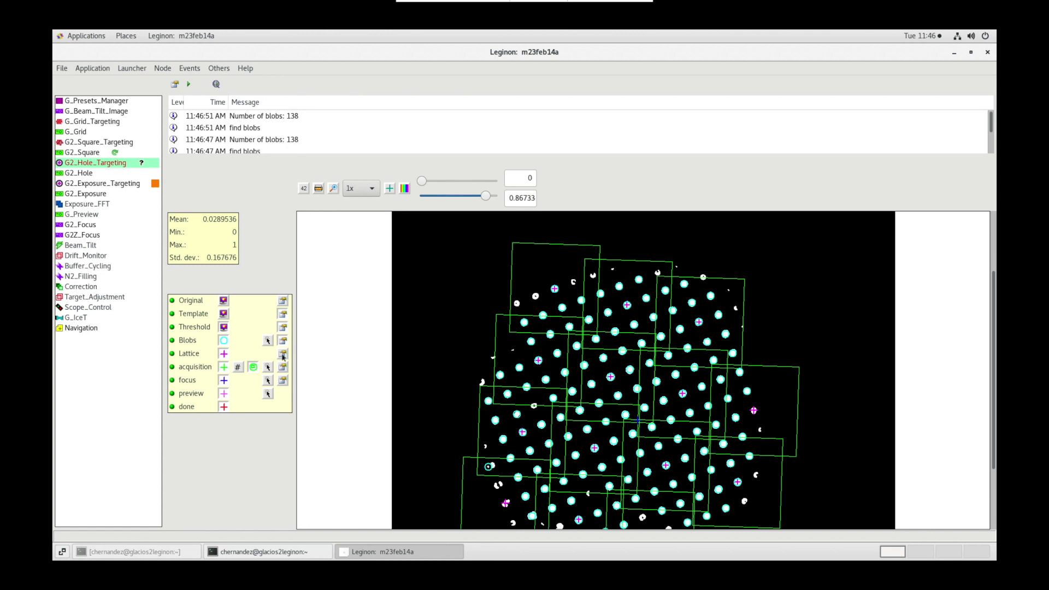
- Set the lattice hole radius to 10 and reference intensity to 900
left_click(282, 354)
left_click_drag(525, 193, 204, 209)
double_click(265, 350)
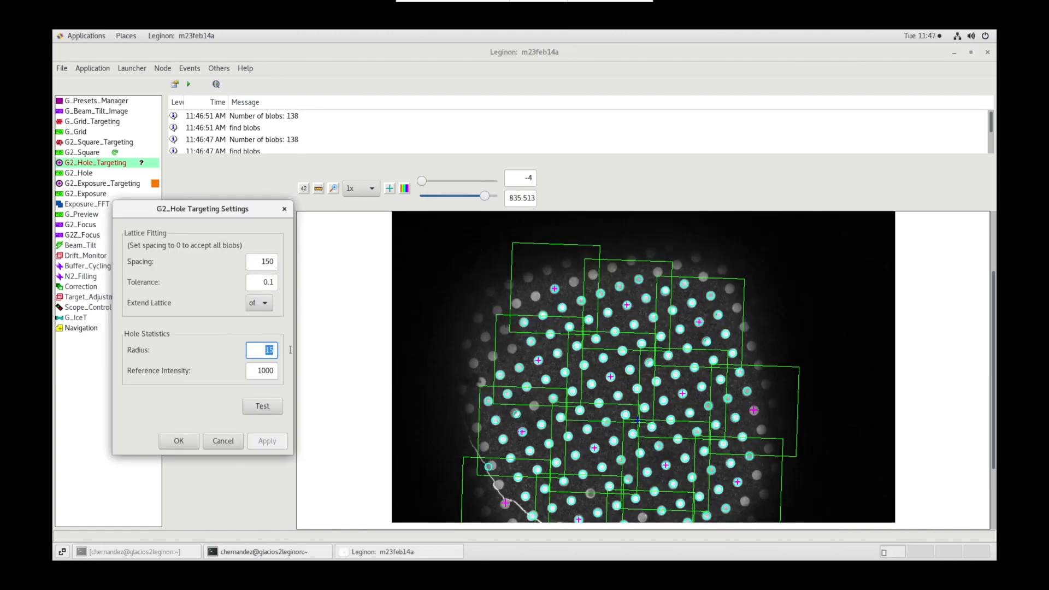
type("10")
left_click(492, 339)
scroll(492, 339, "down", 2)
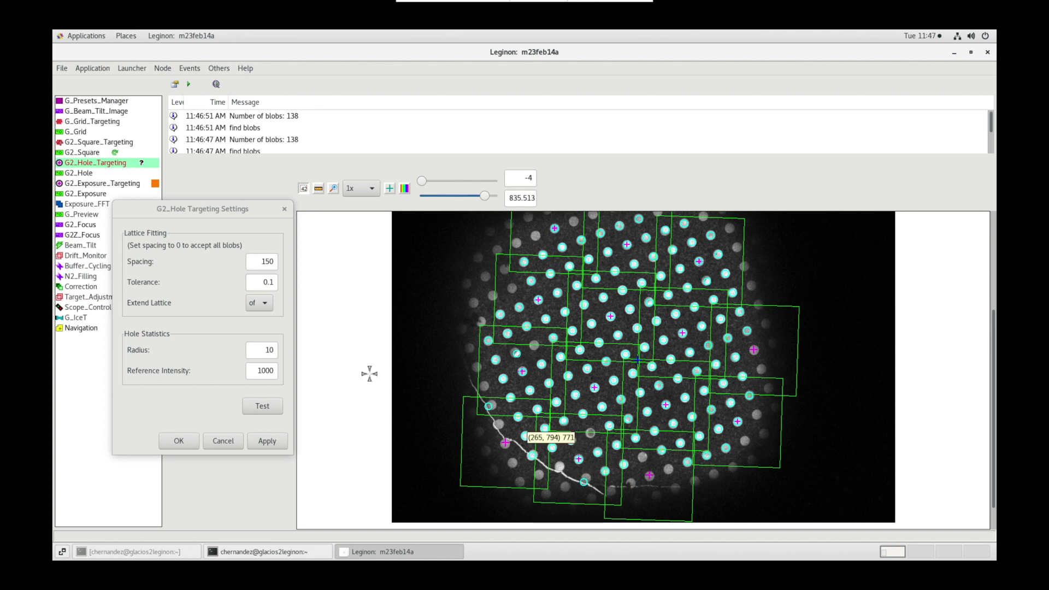
double_click(256, 371)
type("900")
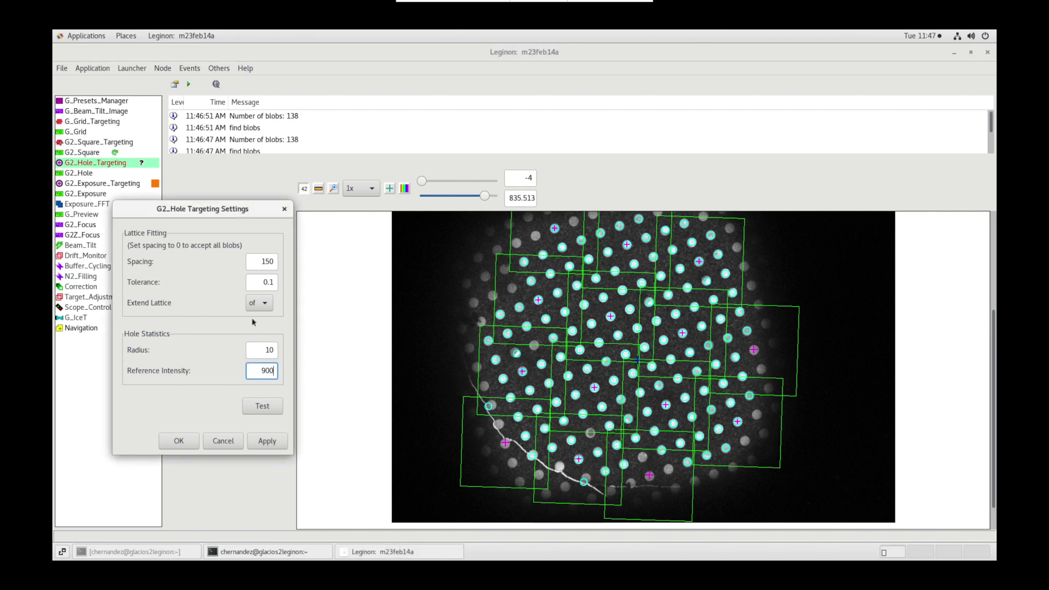
key("Tab")
- Measure hole spacing, set lattice spacing 250, test for 6 holes, and close the settings
left_click(319, 189)
left_click(538, 299)
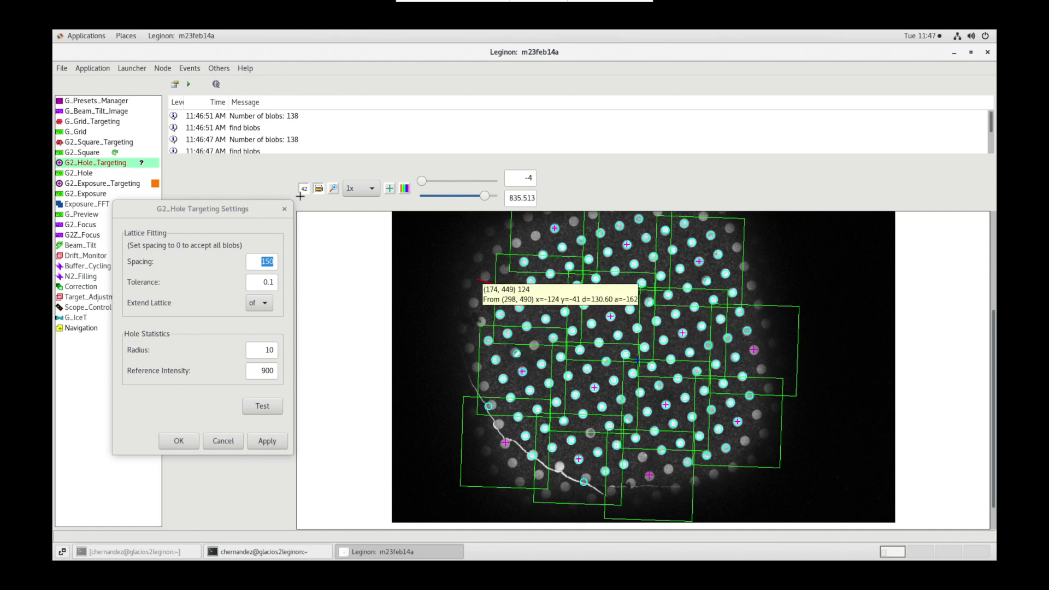
left_click(319, 188)
left_click(290, 262)
type("250")
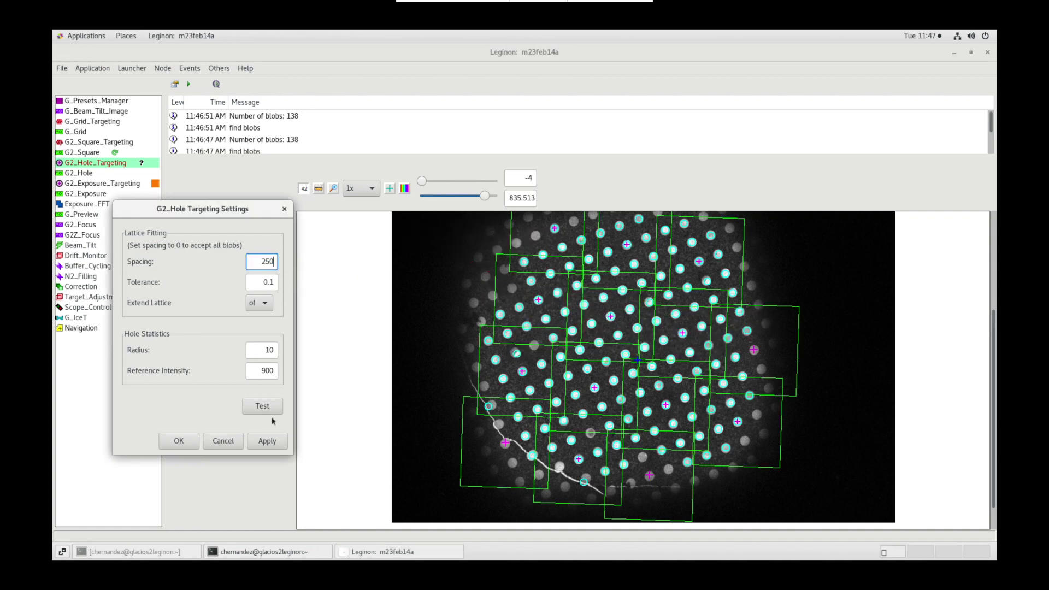
left_click(262, 406)
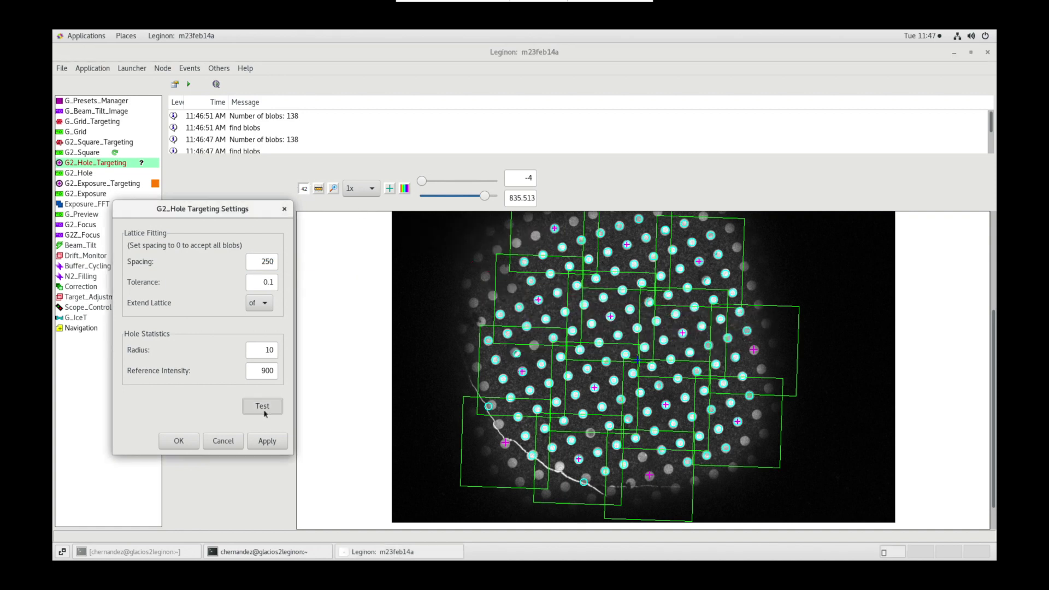
left_click(195, 441)
- Enable sampling a subset of acquisition targets with at most 2, and test targeting
left_click(283, 367)
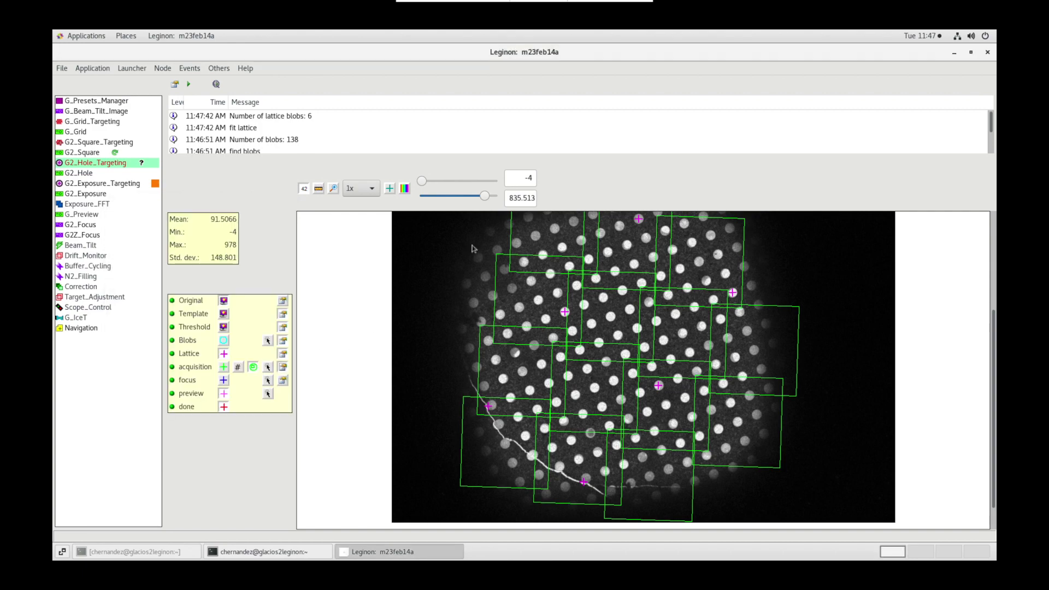
left_click_drag(618, 67, 371, 48)
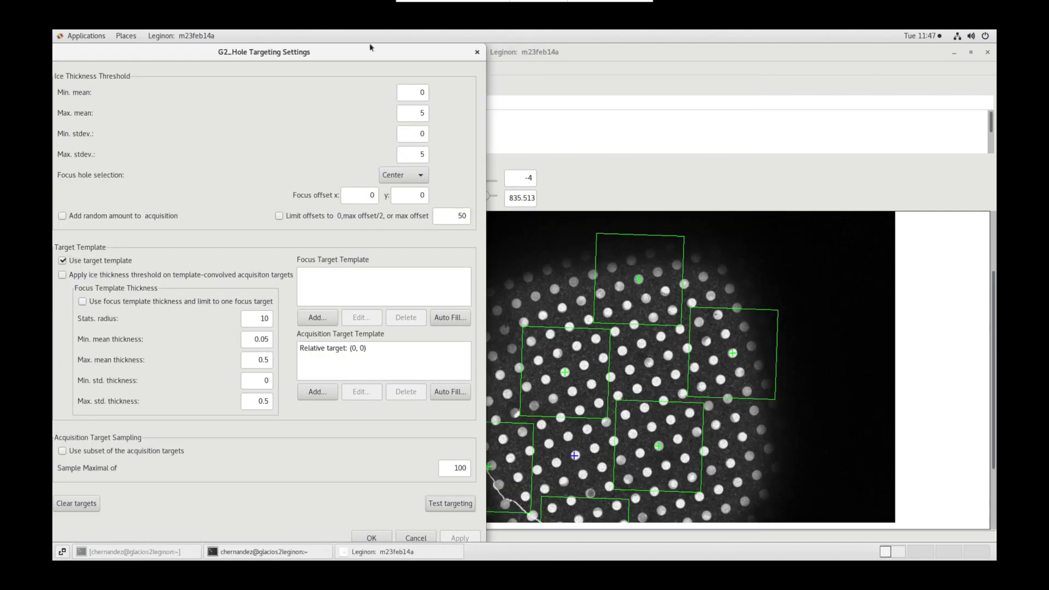
left_click(122, 451)
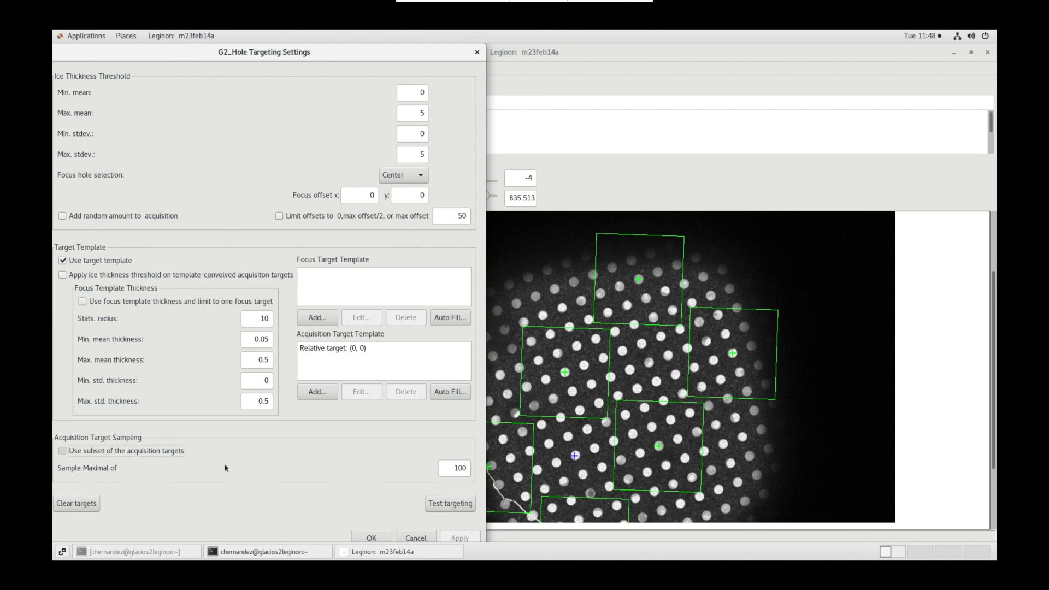
double_click(459, 468)
type("2")
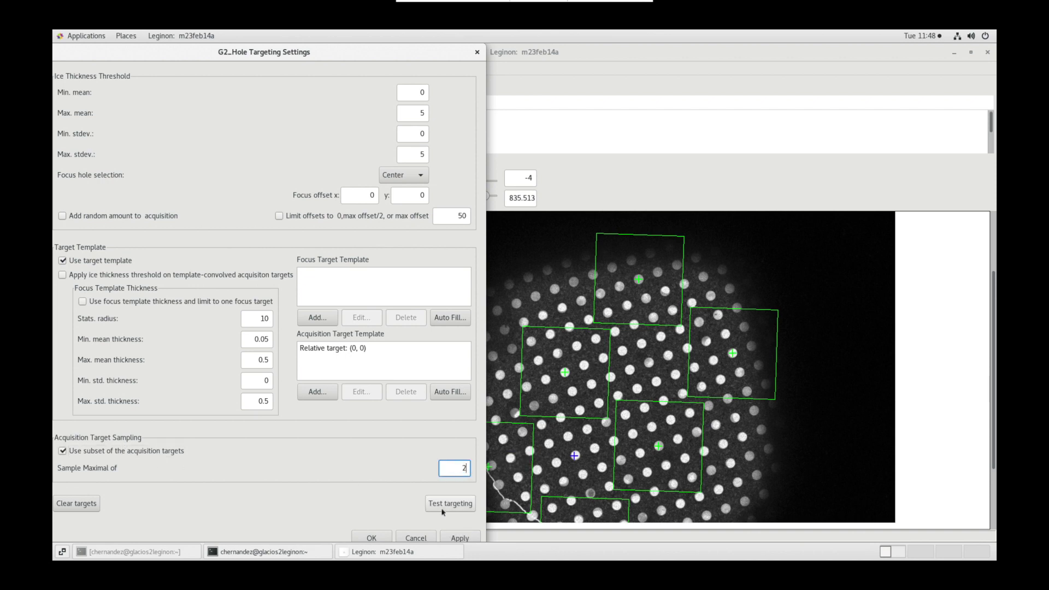
left_click(442, 507)
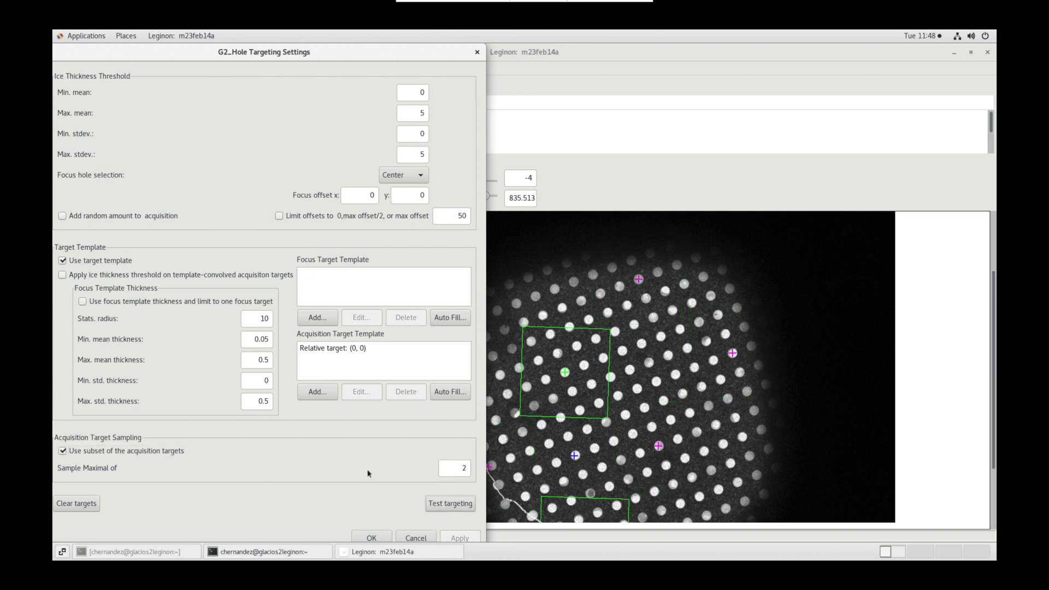
- Rerun targeting until both acquisition boxes sit on good-ice holes, then close the settings
mouse_move(565, 373)
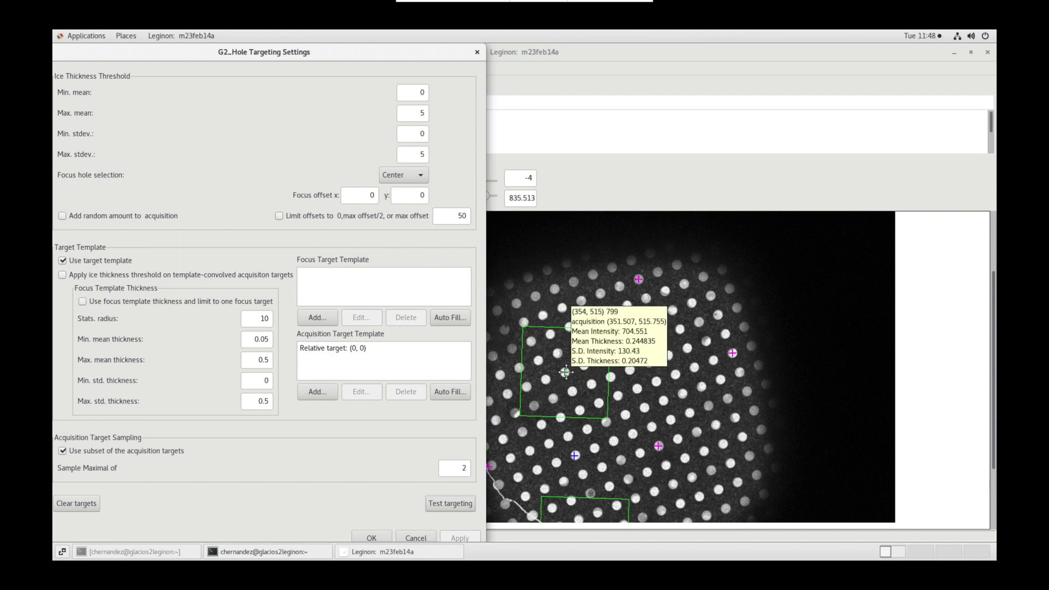
left_click(461, 503)
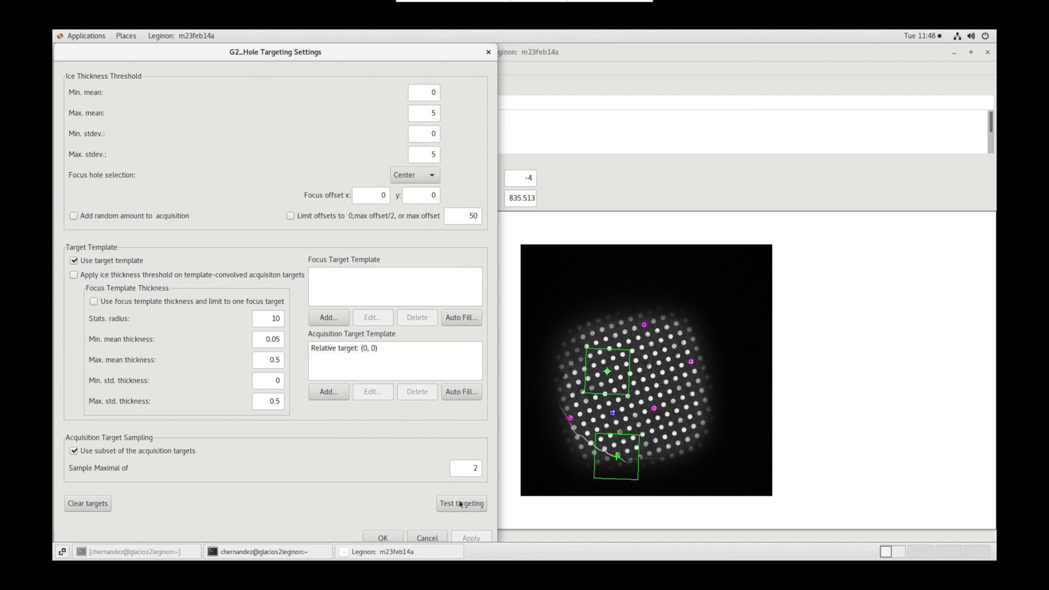
left_click(459, 504)
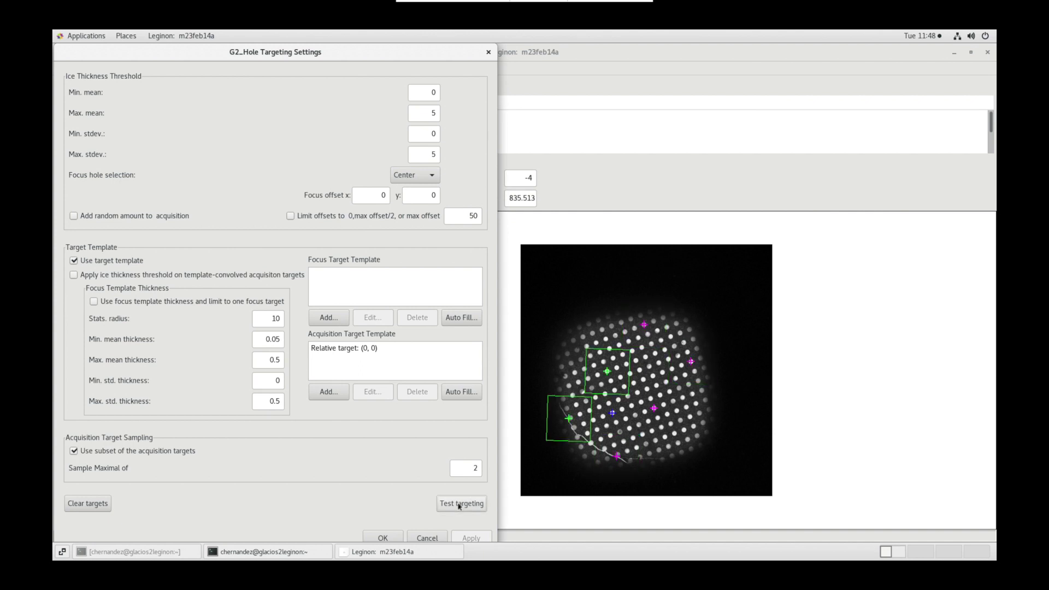
left_click(460, 504)
left_click(459, 504)
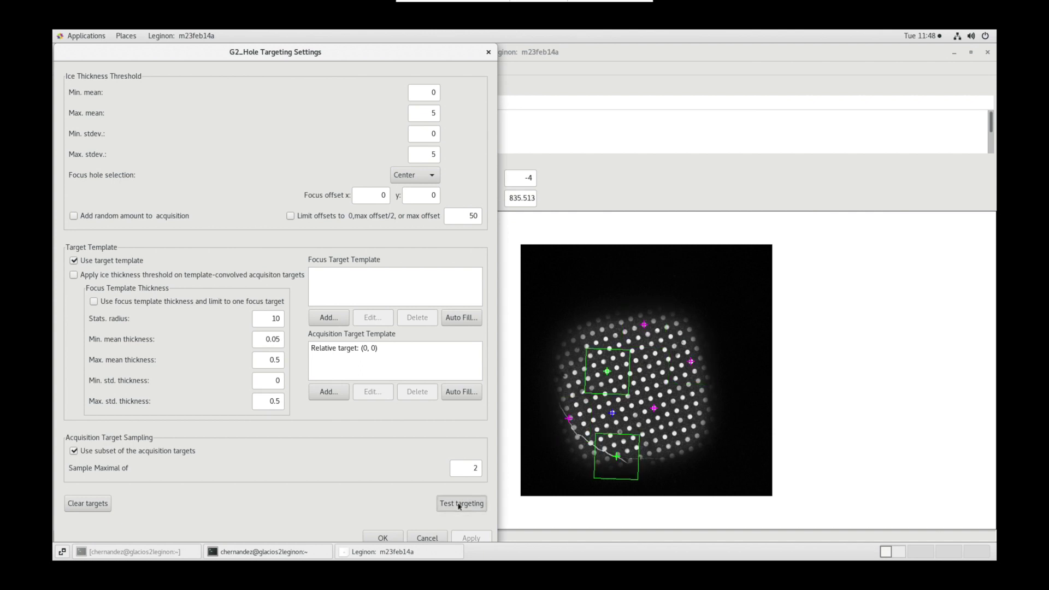
left_click(460, 504)
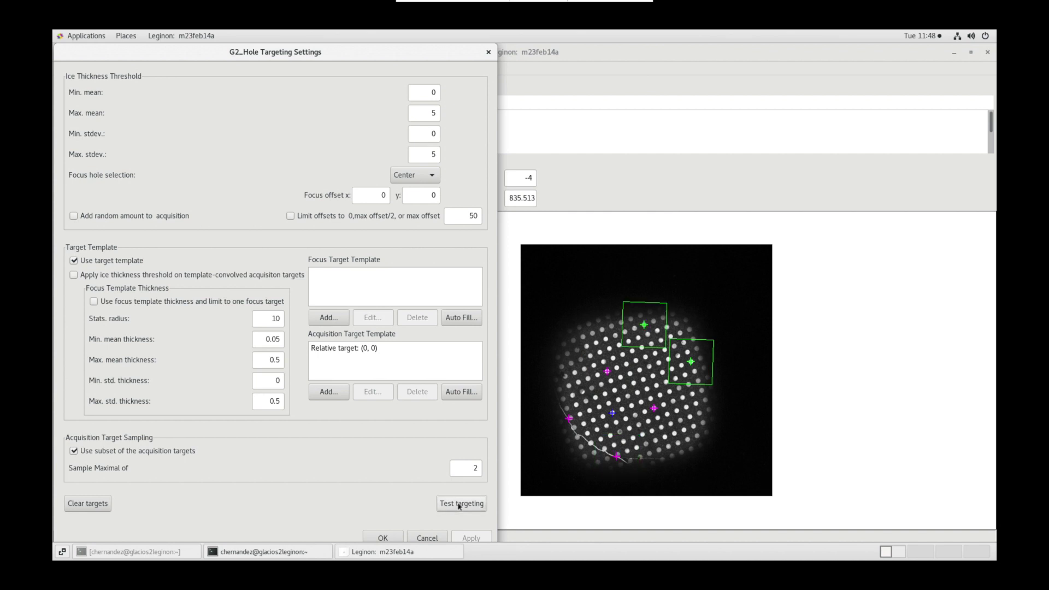
left_click(459, 504)
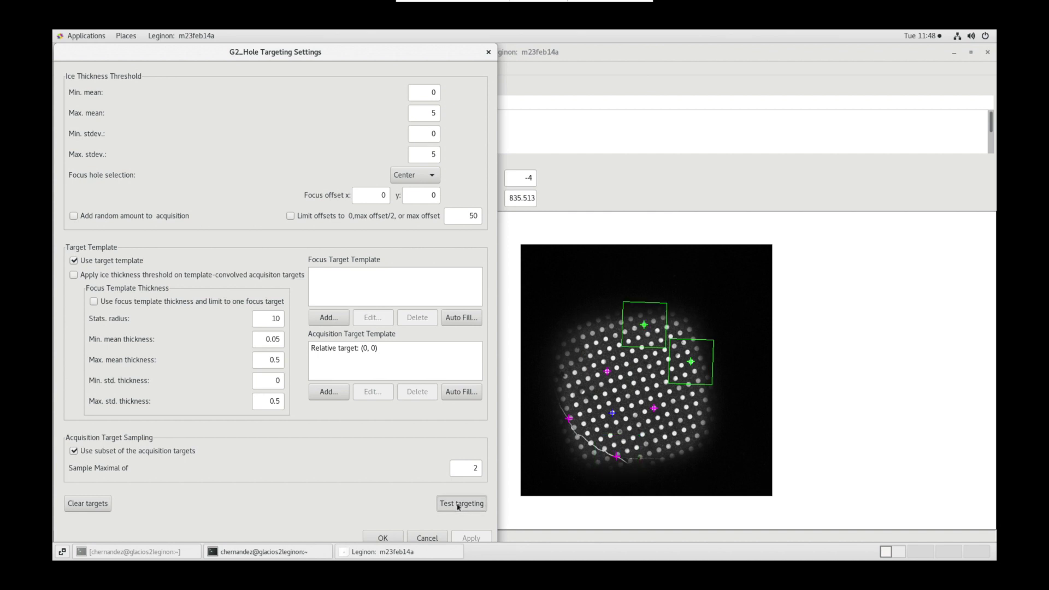
left_click(460, 504)
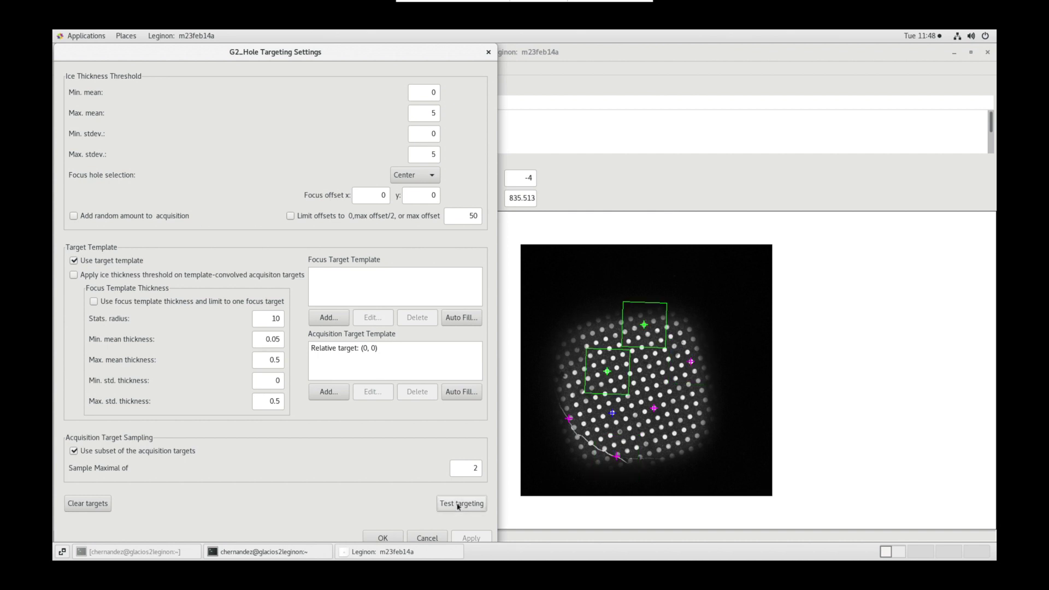
left_click(383, 538)
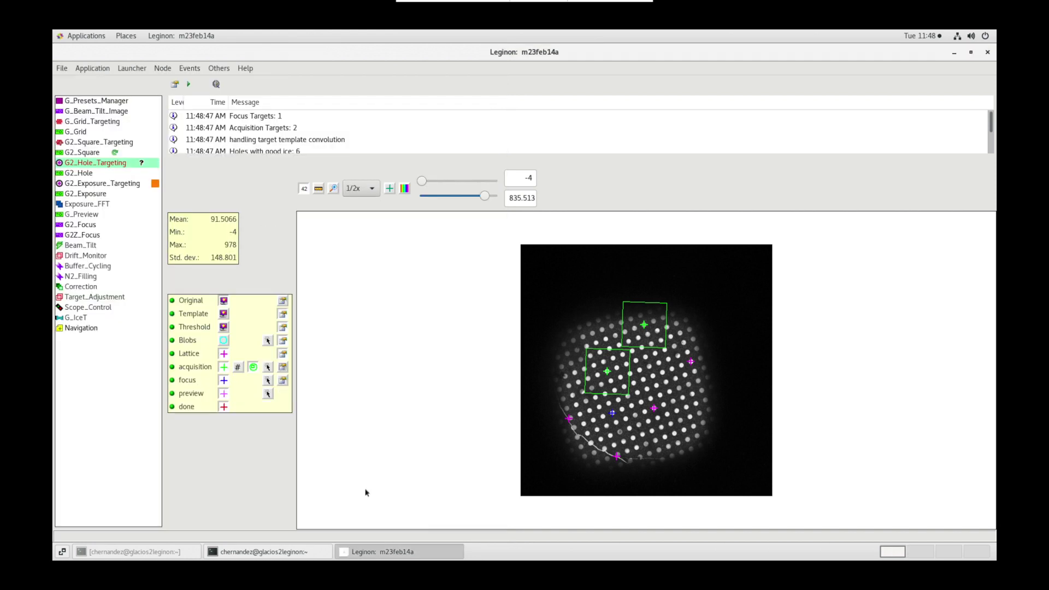
- Submit the hole targets, then check the G2Z_Focus image and the new hole-magnification image
left_click(189, 85)
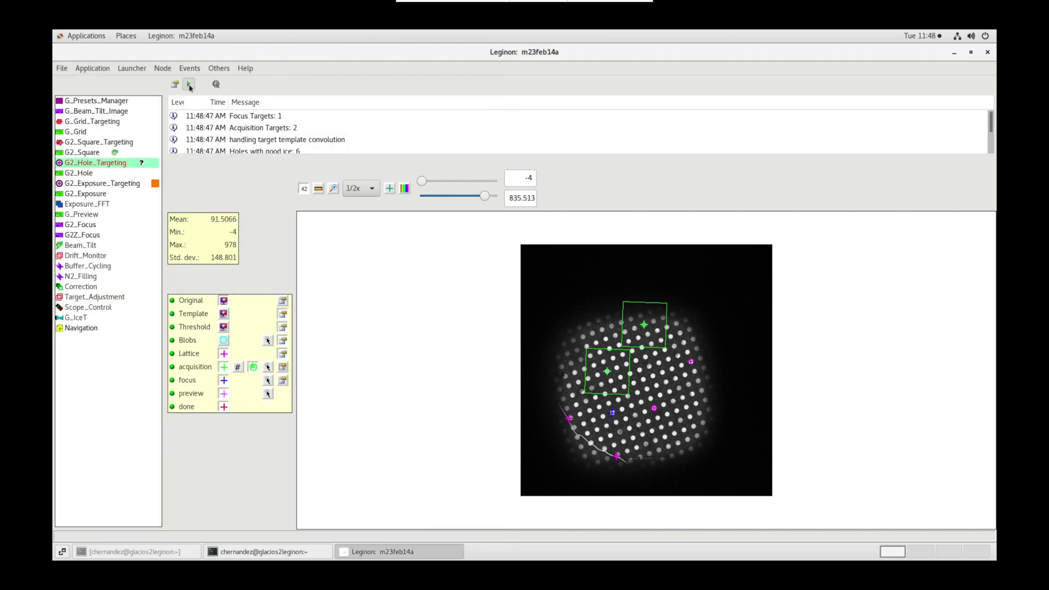
left_click(87, 239)
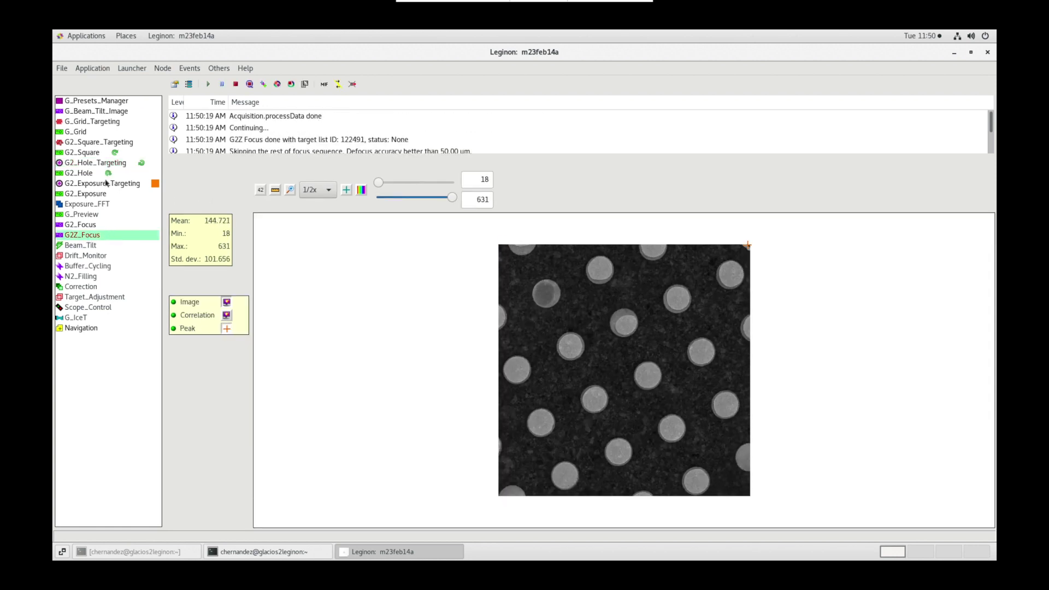
left_click(76, 174)
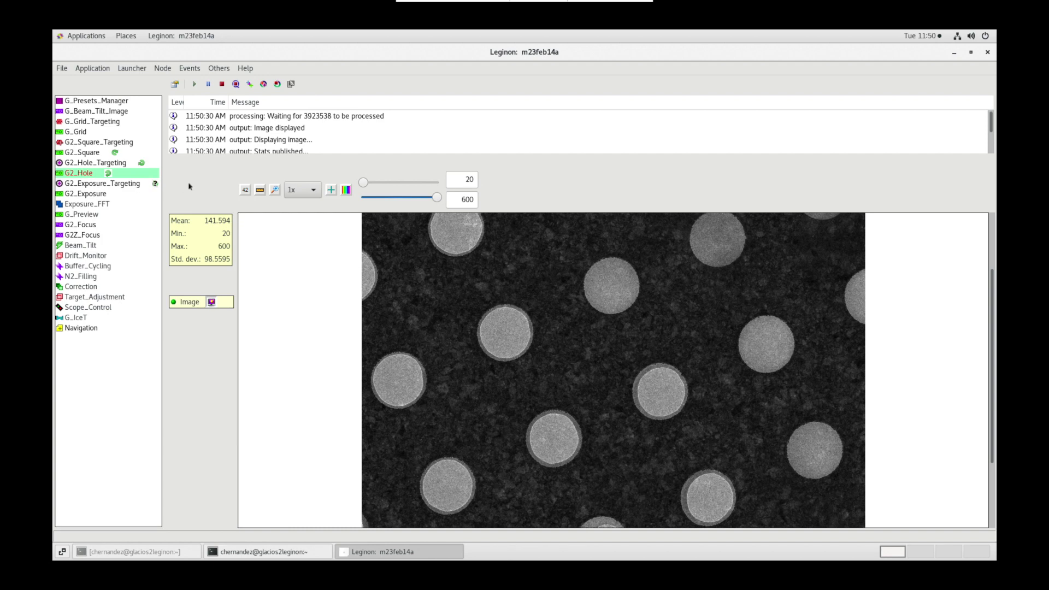
- Open the exposure hole-finding settings and measure a hole's size on the image
left_click(282, 315)
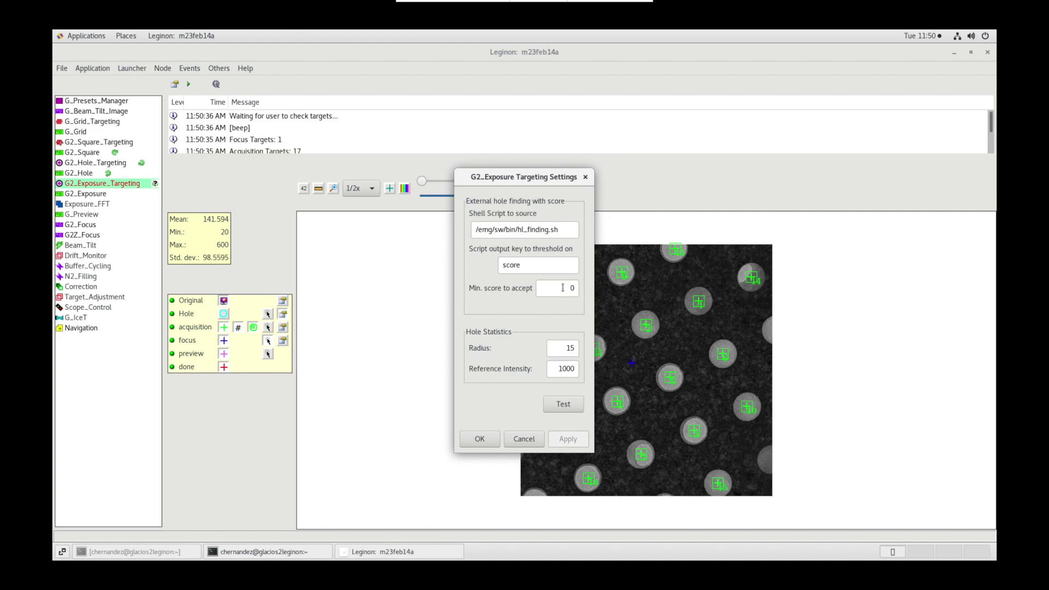
left_click(563, 288)
left_click(565, 348)
left_click(636, 264)
left_click_drag(624, 258, 620, 286)
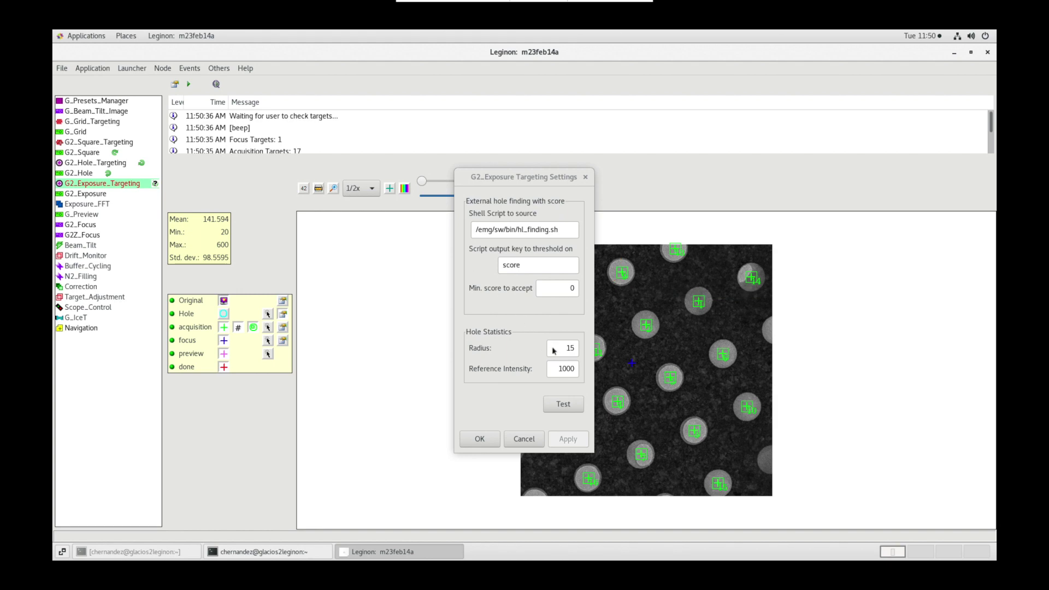
- Set hole radius 50 and reference intensity 500, test for 16 holes, and close
left_click_drag(554, 351, 607, 351)
key("BackSpace")
left_click(596, 339)
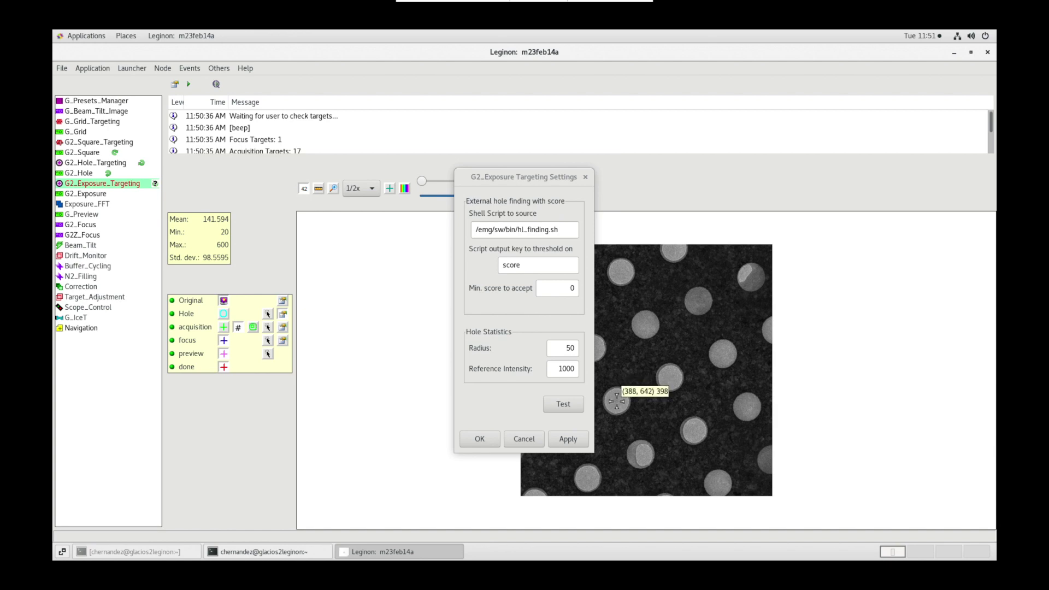
left_click(558, 369)
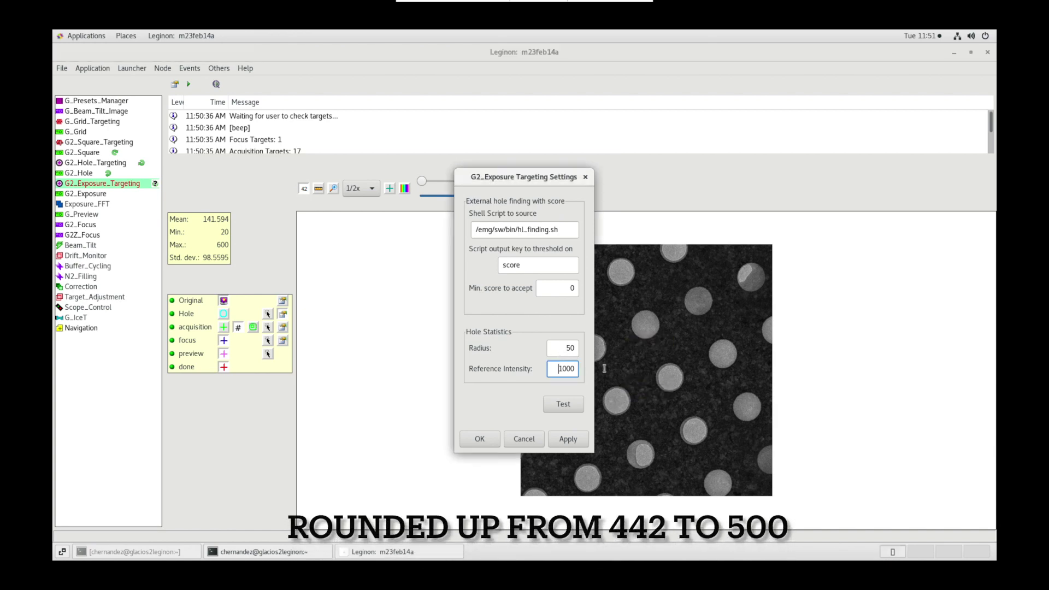
key("shift+End")
type("500")
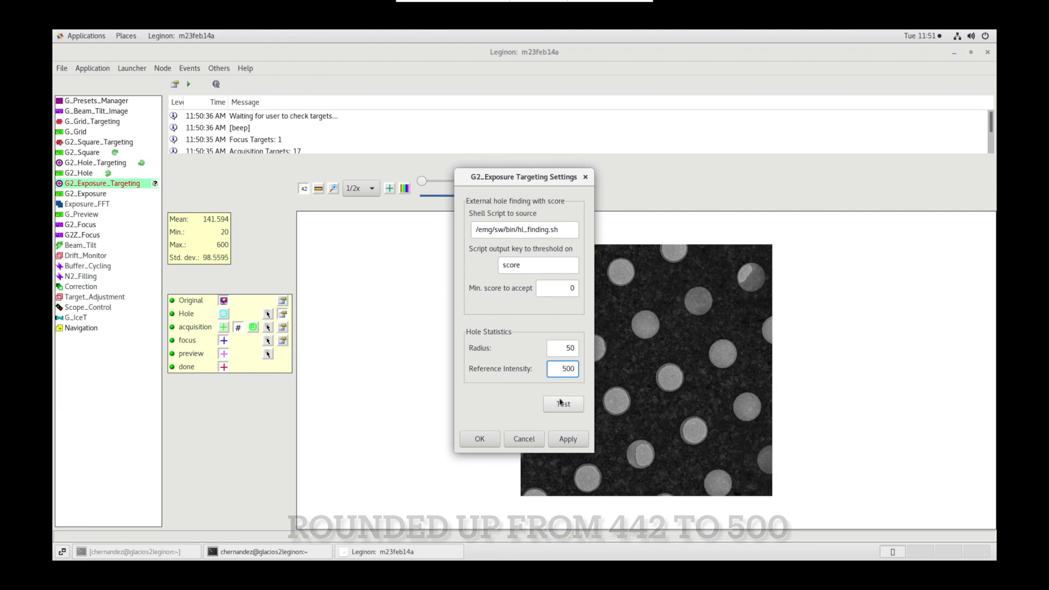
left_click(561, 403)
left_click(475, 439)
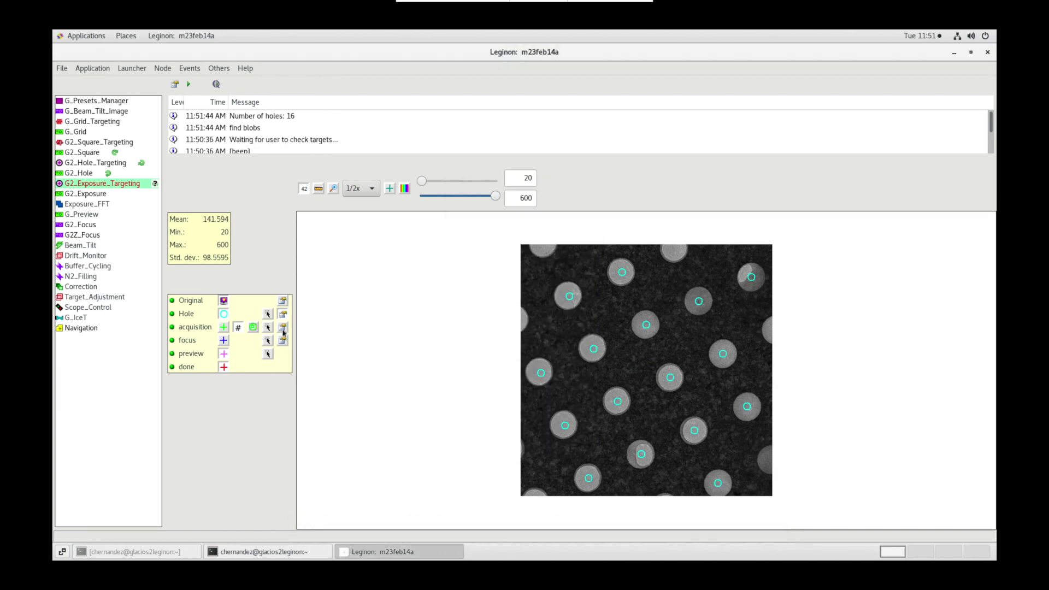
- Enable sampling a subset of acquisition targets with Sample Maximal 4, and test targeting
left_click(284, 329)
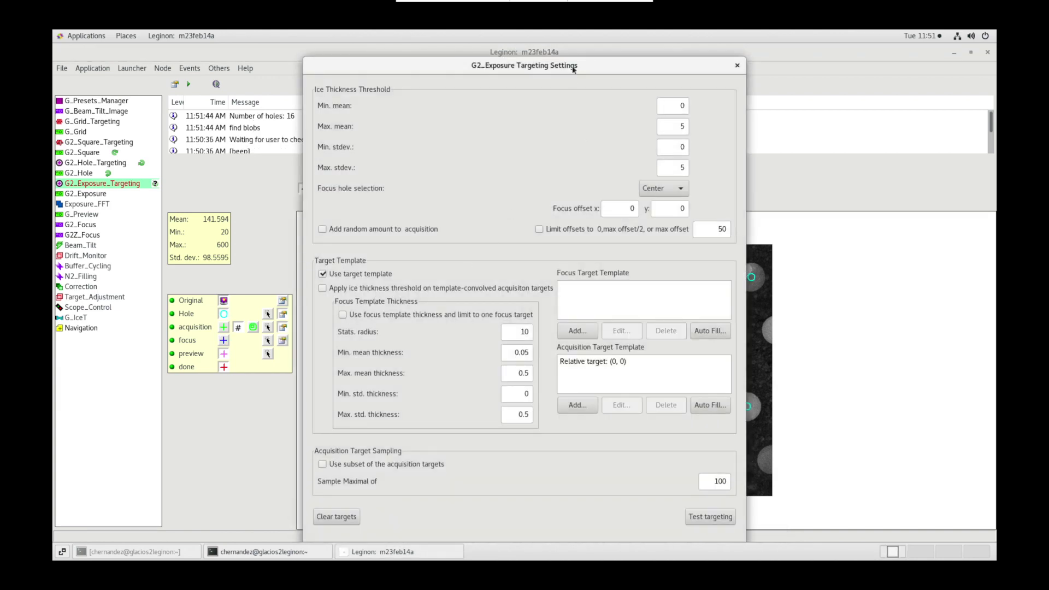
left_click_drag(573, 69, 308, 55)
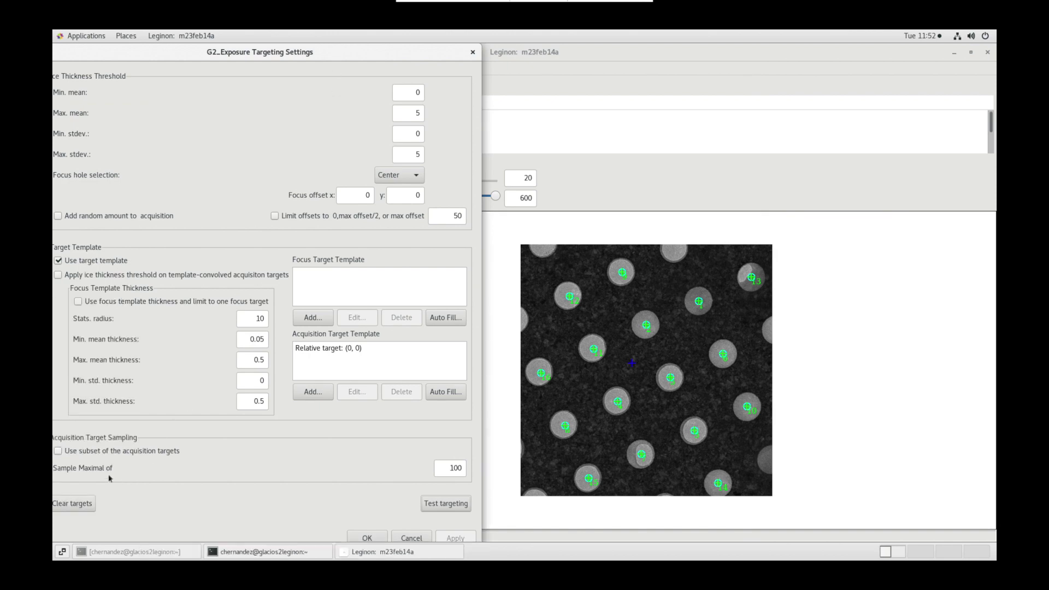
left_click(58, 451)
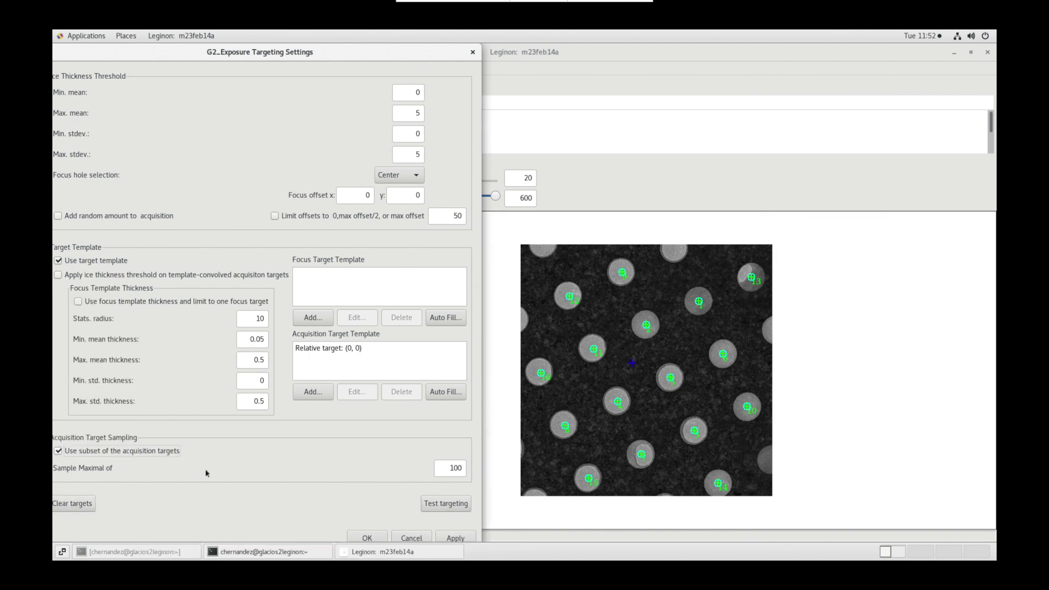
double_click(439, 472)
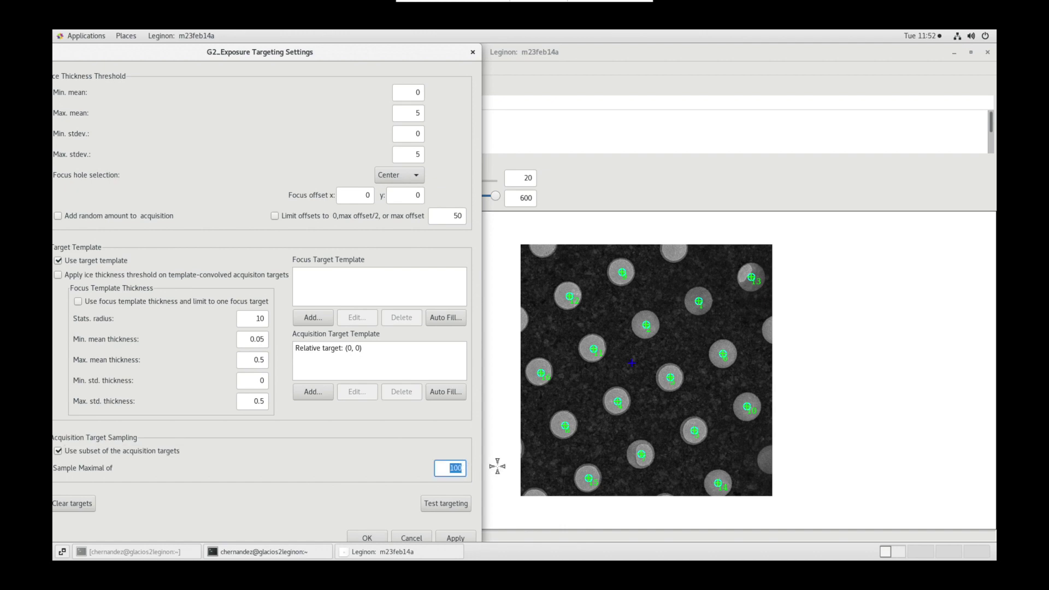
type("4")
left_click(455, 504)
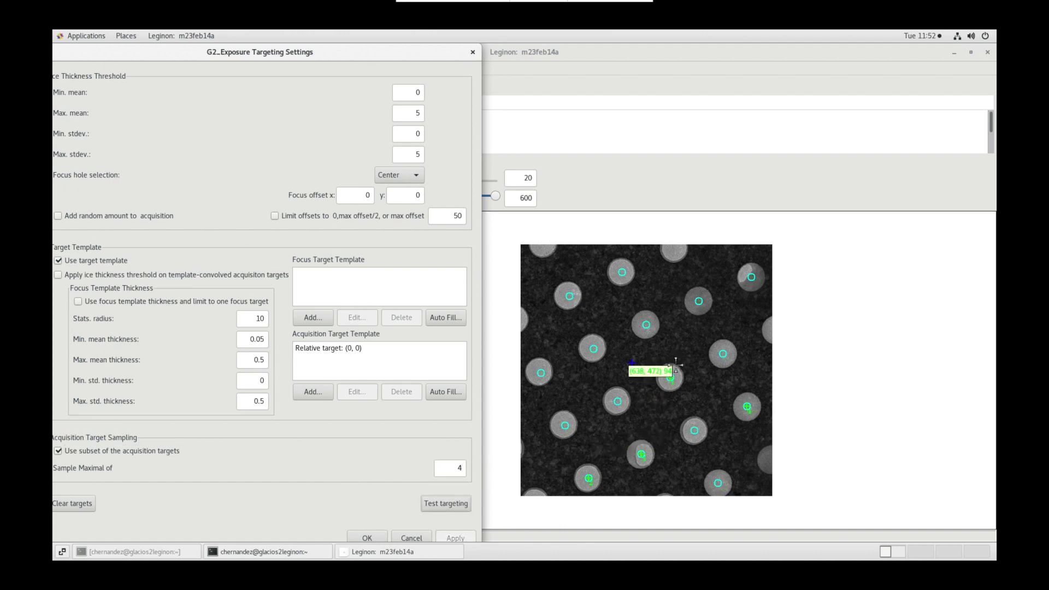
- Set minimum mean ice thickness to 0.3, retest, close settings, and submit the four targets
mouse_move(672, 377)
mouse_move(643, 455)
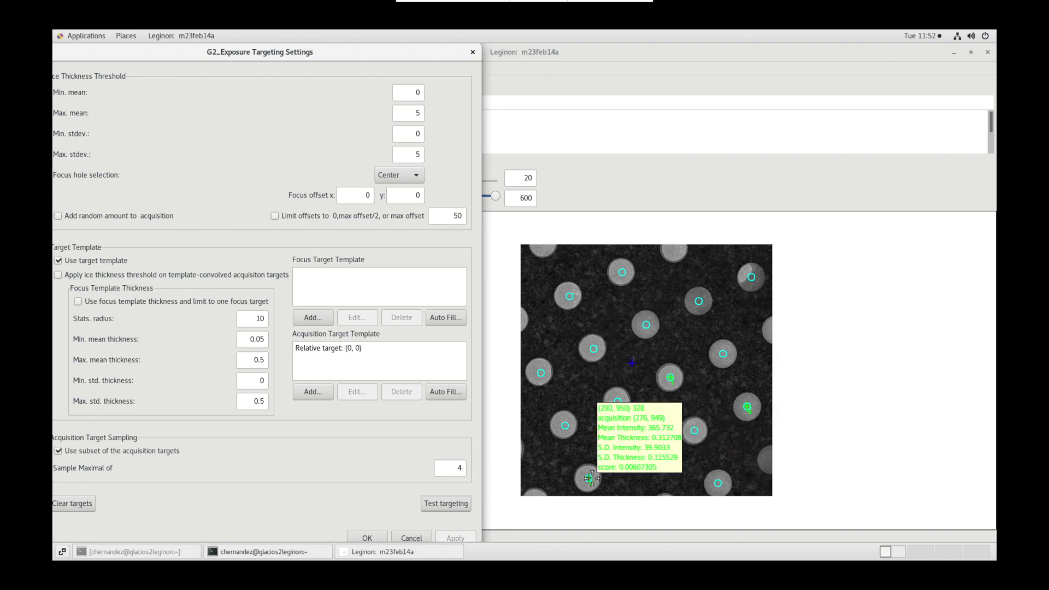
mouse_move(647, 325)
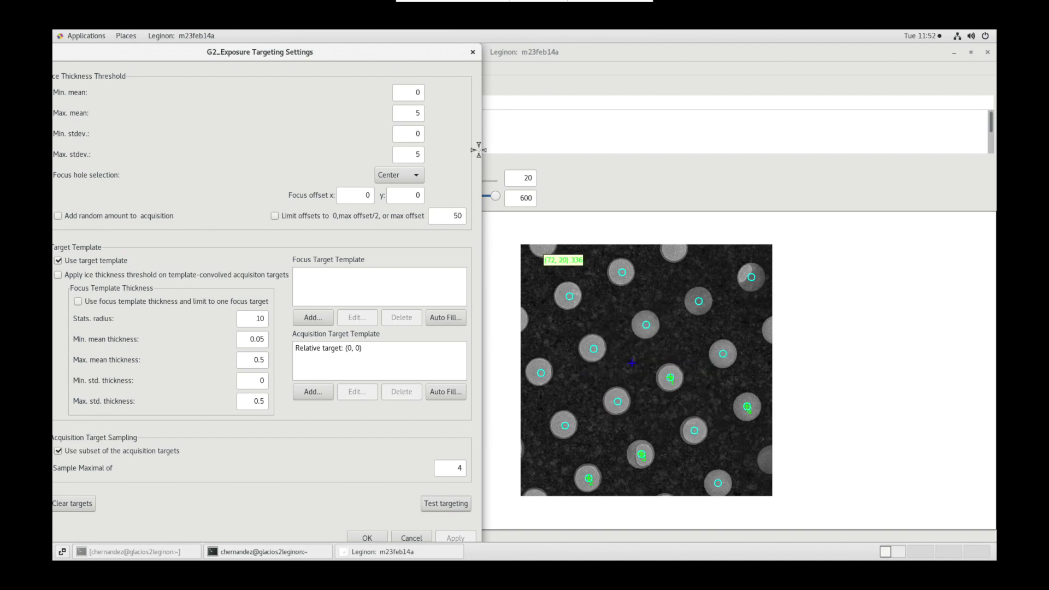
left_click(460, 101)
type("0.3")
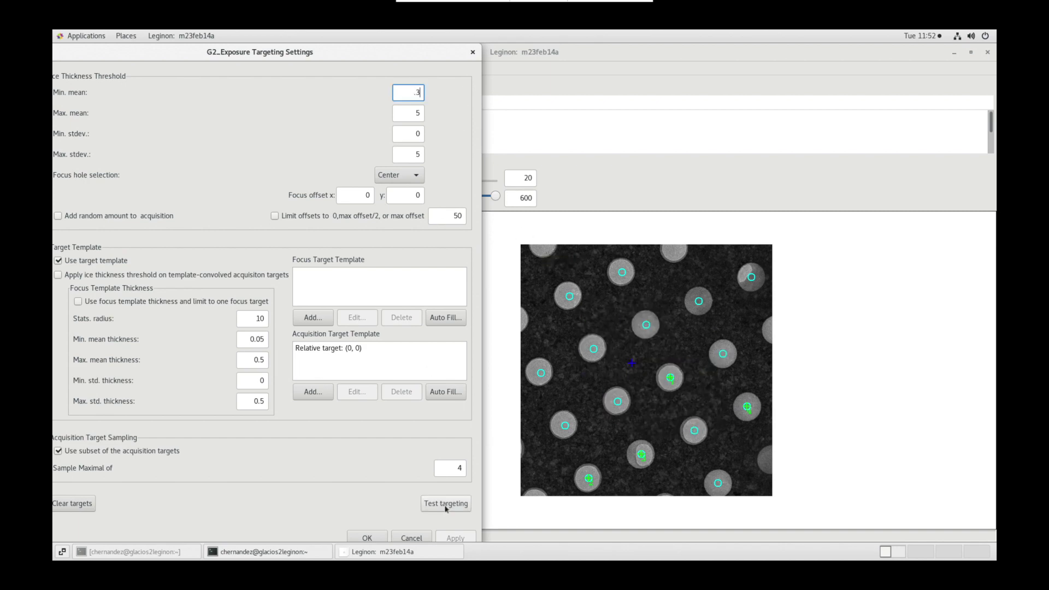
left_click(446, 503)
left_click(367, 537)
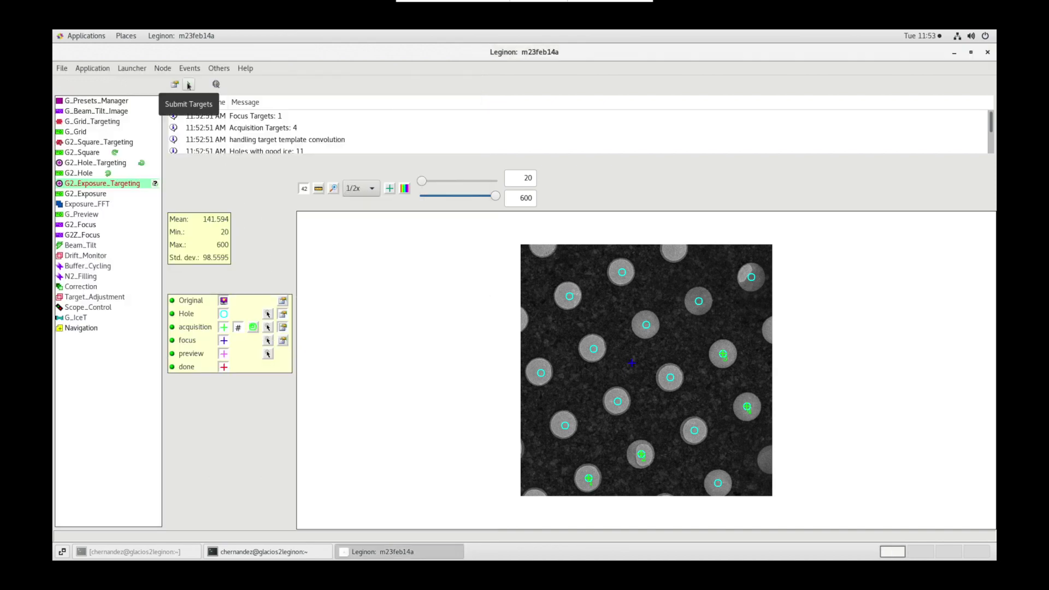
left_click(188, 84)
- Watch G2_Focus progress, then view the first high-magnification image in G2_Exposure
left_click(92, 225)
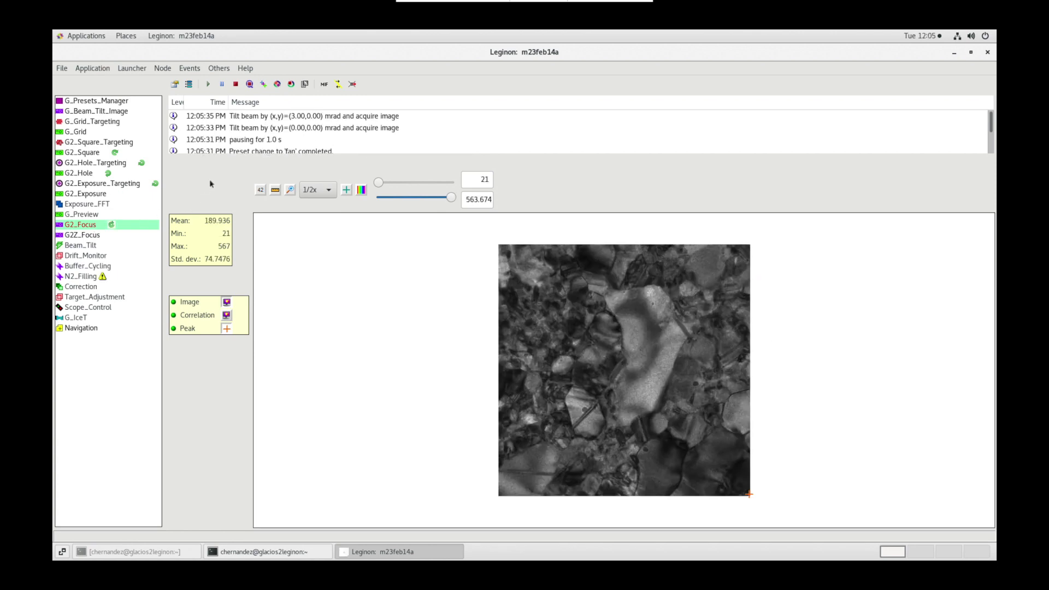
left_click(118, 195)
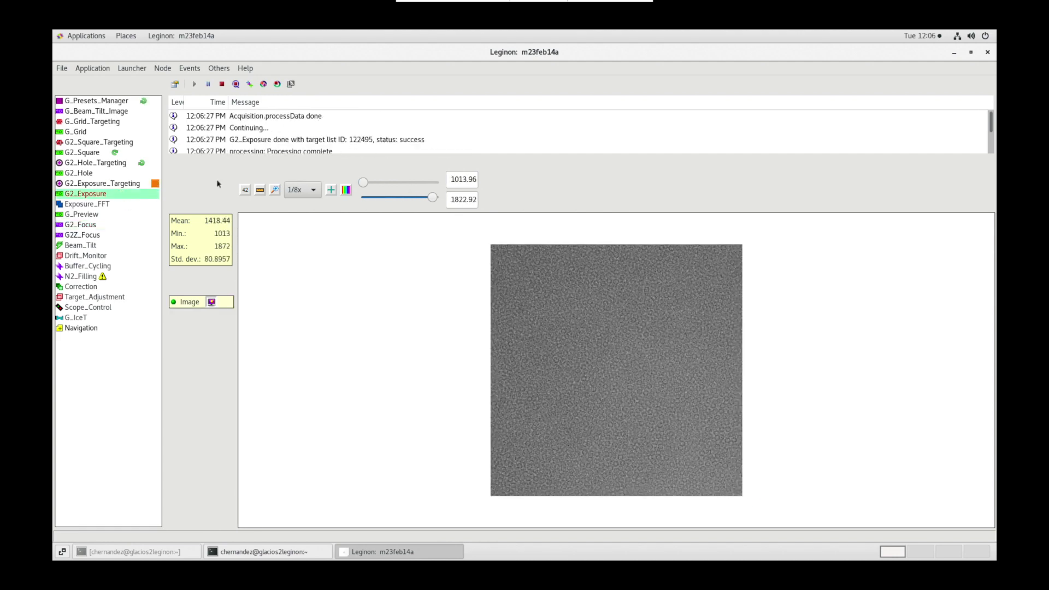
- Return to exposure targeting and retest with maximum mean ice thickness set to 1
left_click(122, 186)
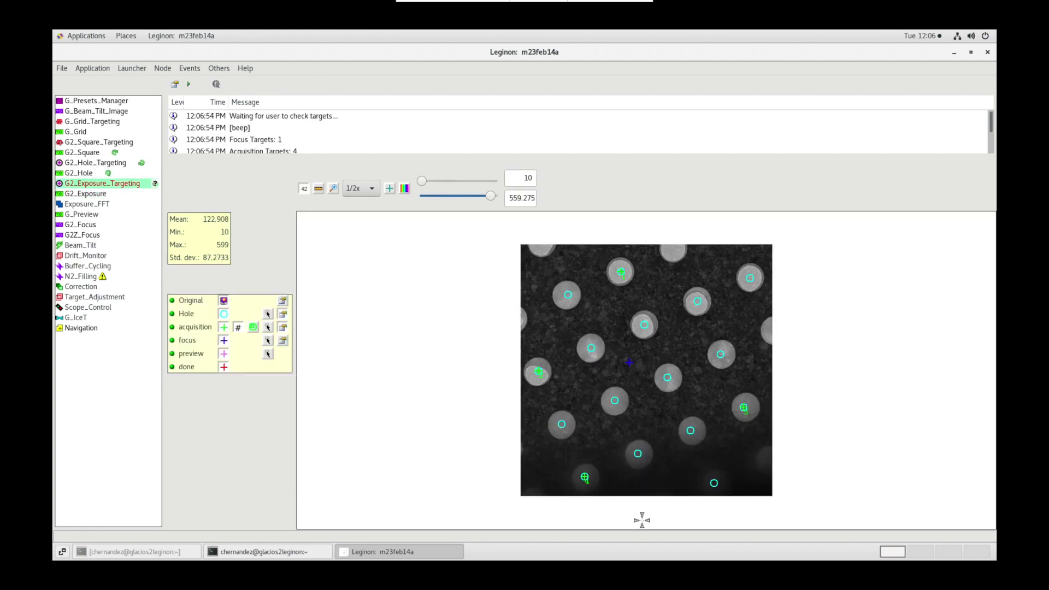
mouse_move(585, 478)
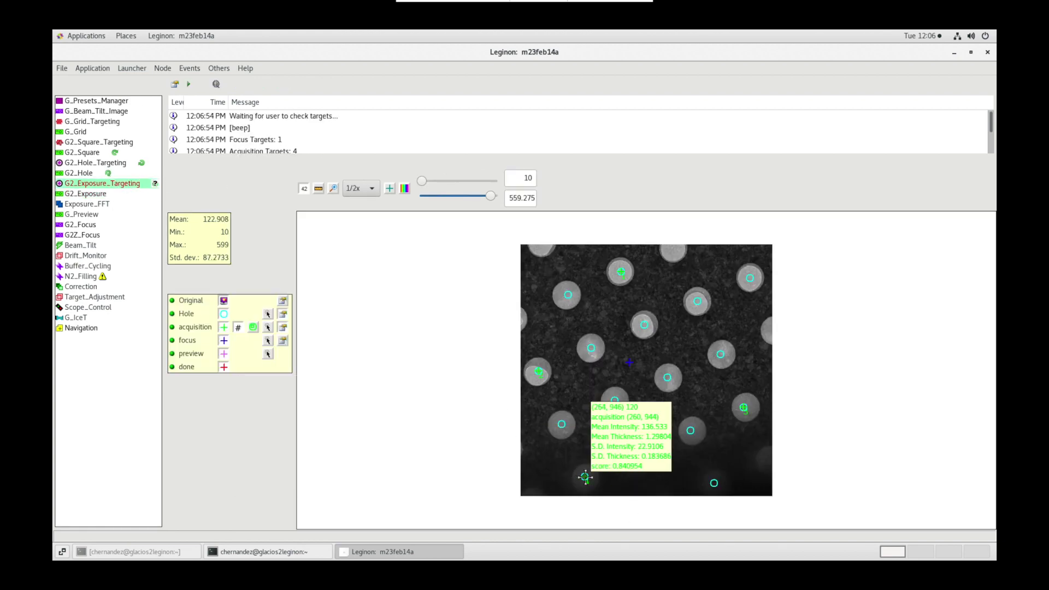
left_click(282, 327)
double_click(682, 126)
type("1")
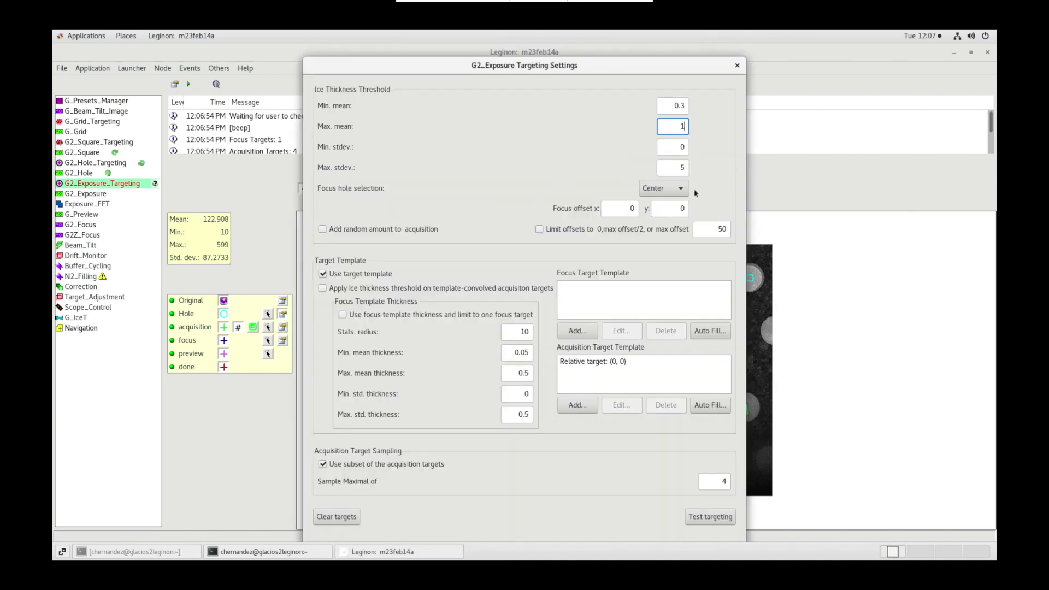
left_click(710, 517)
- Check the target placement, confirm the settings, and publish the 4 acquisition targets
left_click_drag(477, 65, 244, 56)
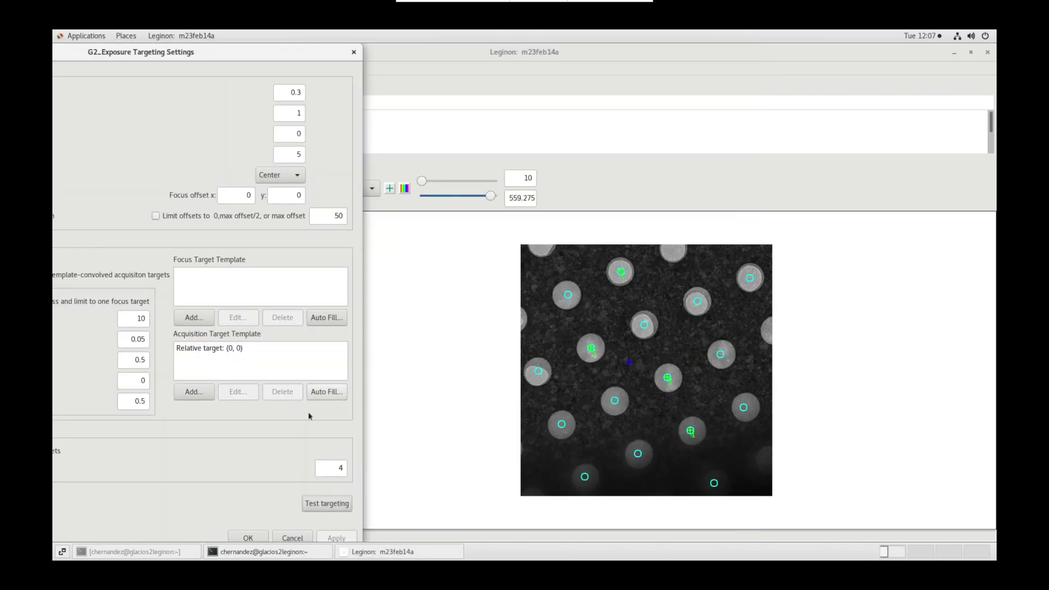
mouse_move(692, 430)
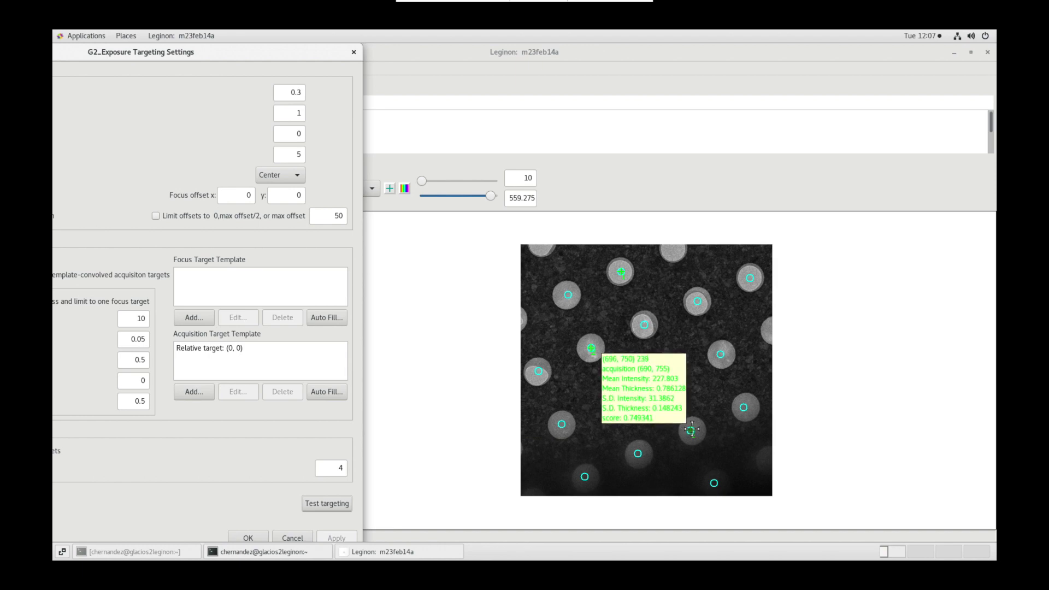
left_click(248, 540)
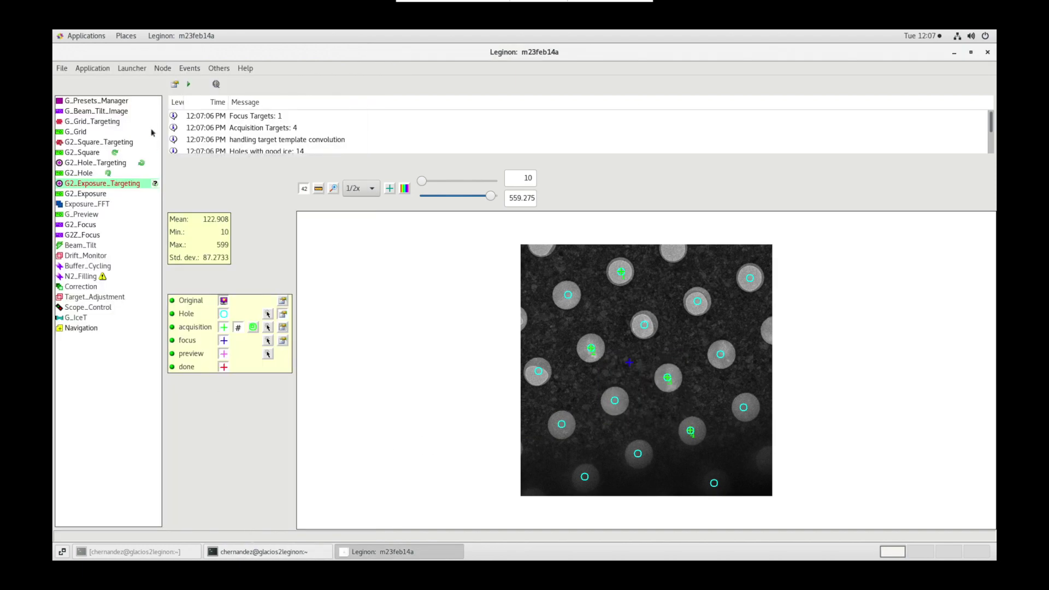
left_click(189, 84)
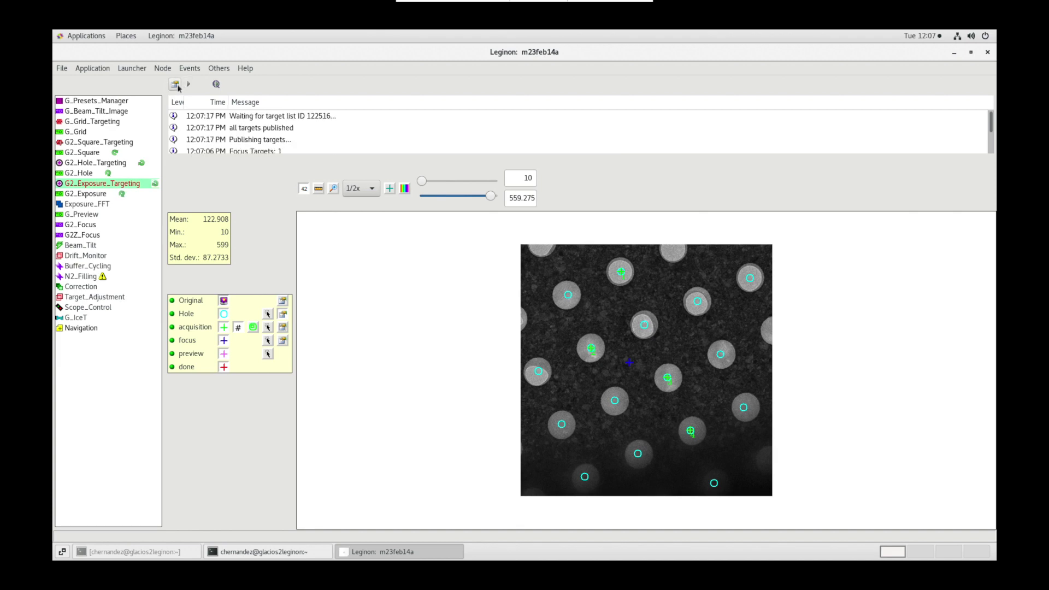
- Leave exposure targeting unchanged, turn off 'Allow for user verification' in G2_Hole_Targeting, then show the Presets Manager
left_click(177, 86)
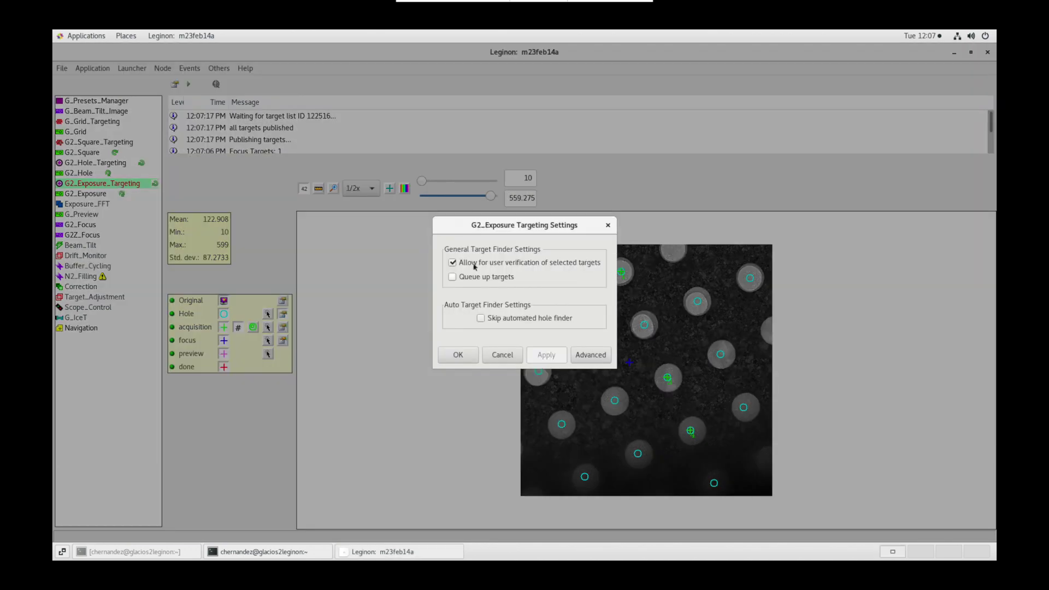
left_click(458, 355)
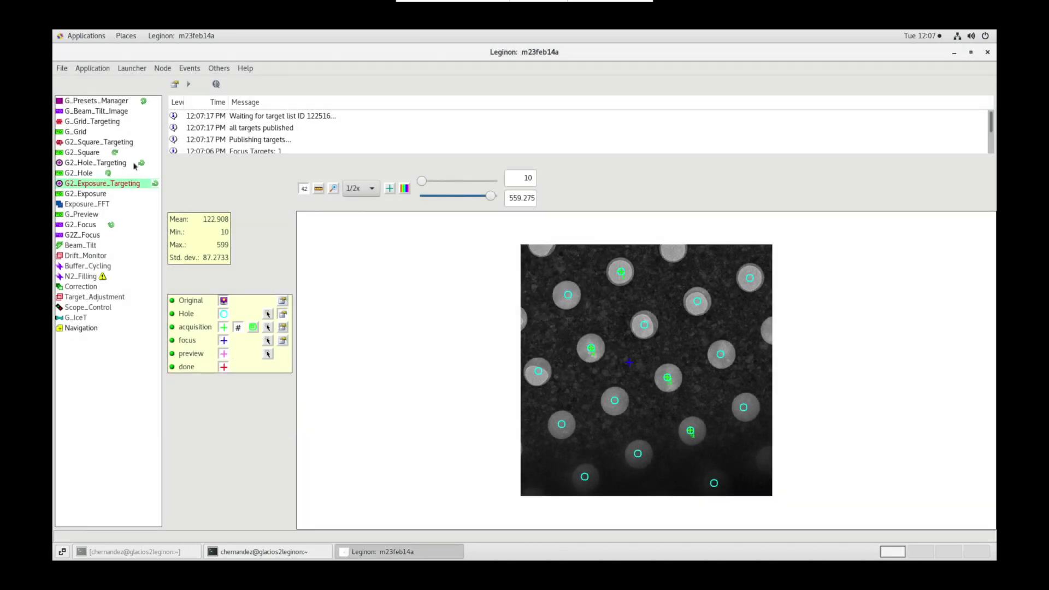
left_click(137, 164)
left_click(175, 84)
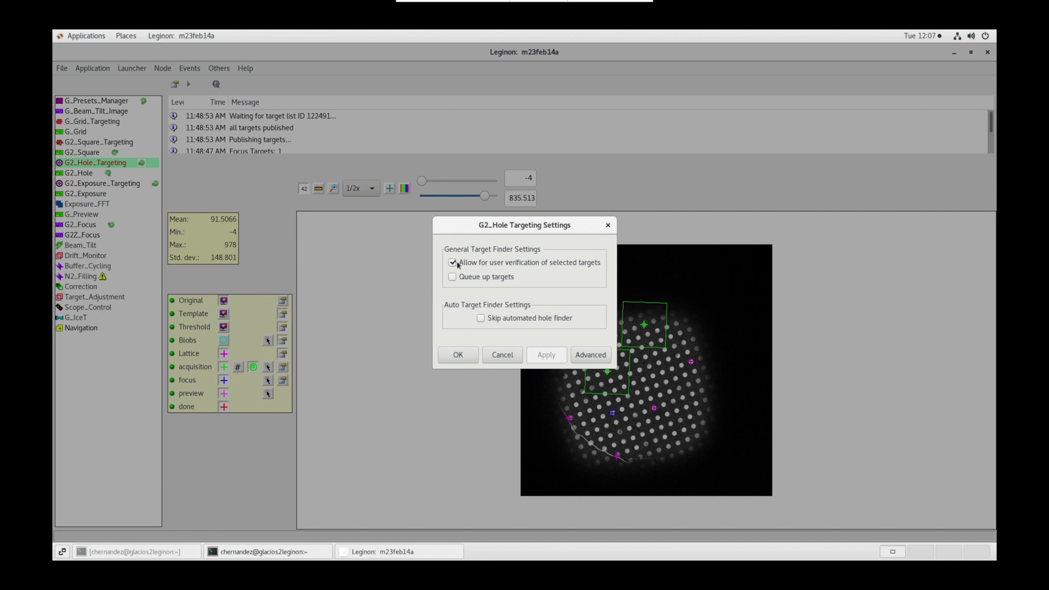
left_click(453, 263)
left_click(460, 356)
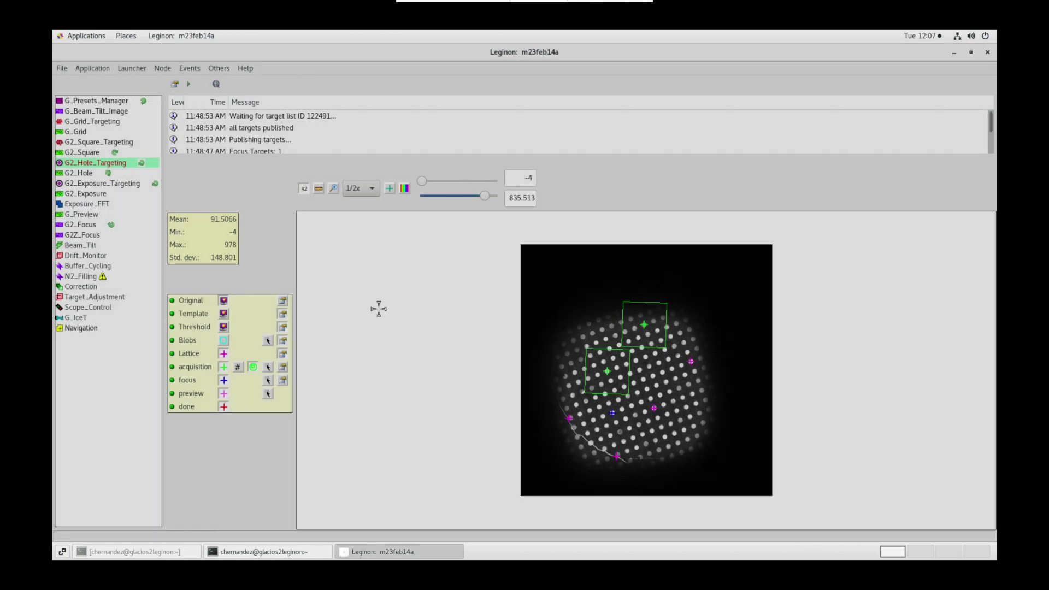
left_click(119, 102)
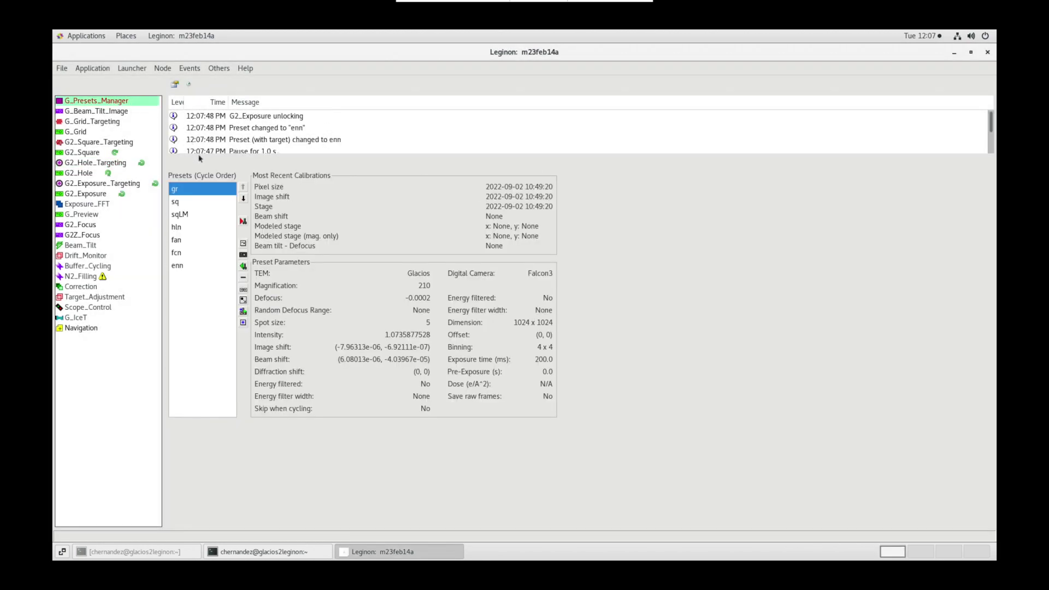
- Enlarge the message log, inspect its newest entry, and exit Leginon from the File menu
left_click_drag(199, 155, 205, 247)
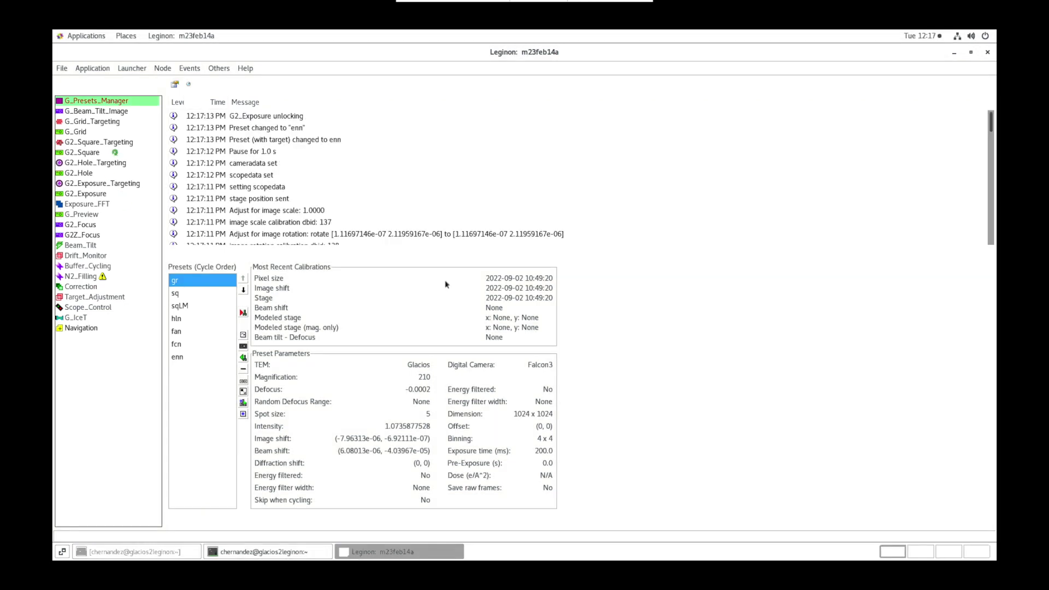
left_click(180, 116)
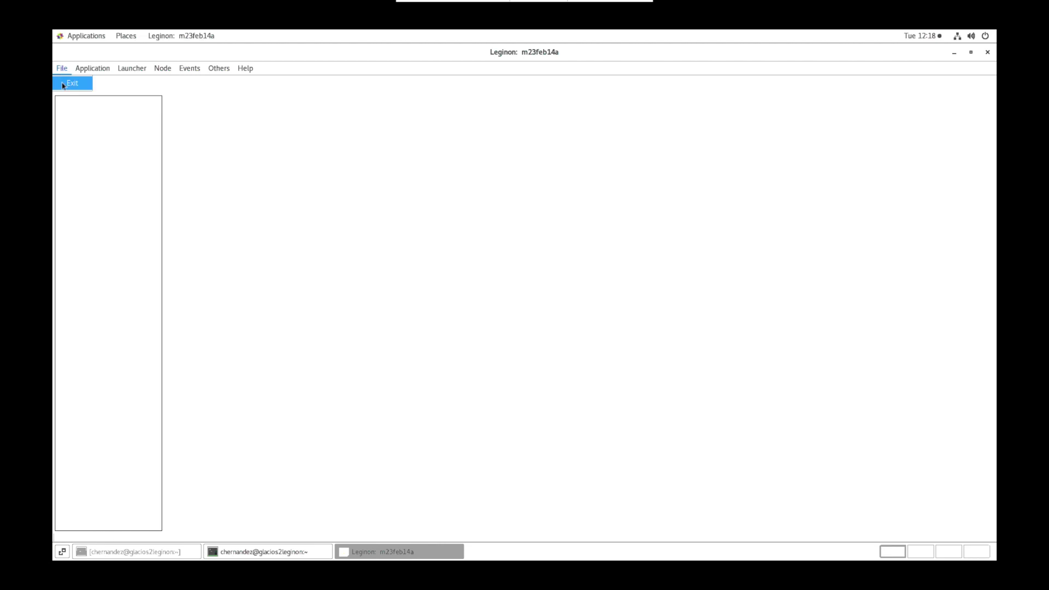
left_click(63, 84)
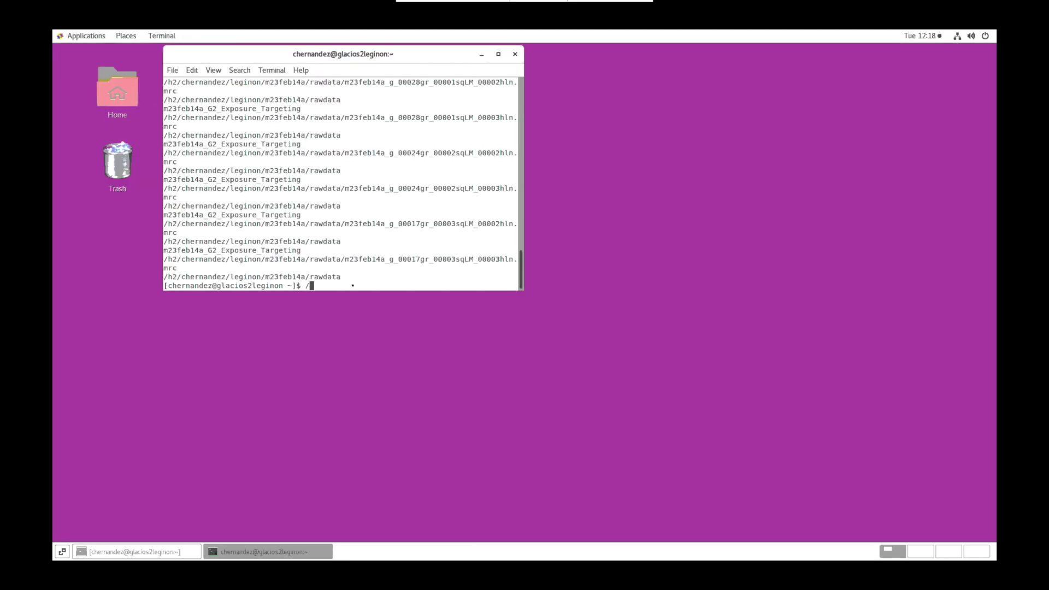
- Run /emg/sw/bin/memcautoscreen with a blank mapping filename and enter slots 3,4,5,6,7,8,10,11
type("emg/s")
type("w/b")
type("in/")
type("nccata_analysis")
key("BackSpace")
key("BackSpace")
key("BackSpace")
key("BackSpace")
key("BackSpace")
key("BackSpace")
key("BackSpace")
key("BackSpace")
key("BackSpace")
key("BackSpace")
key("BackSpace")
key("BackSpace")
key("BackSpace")
key("BackSpace")
key("BackSpace")
type("memcautoscreen")
key("Return")
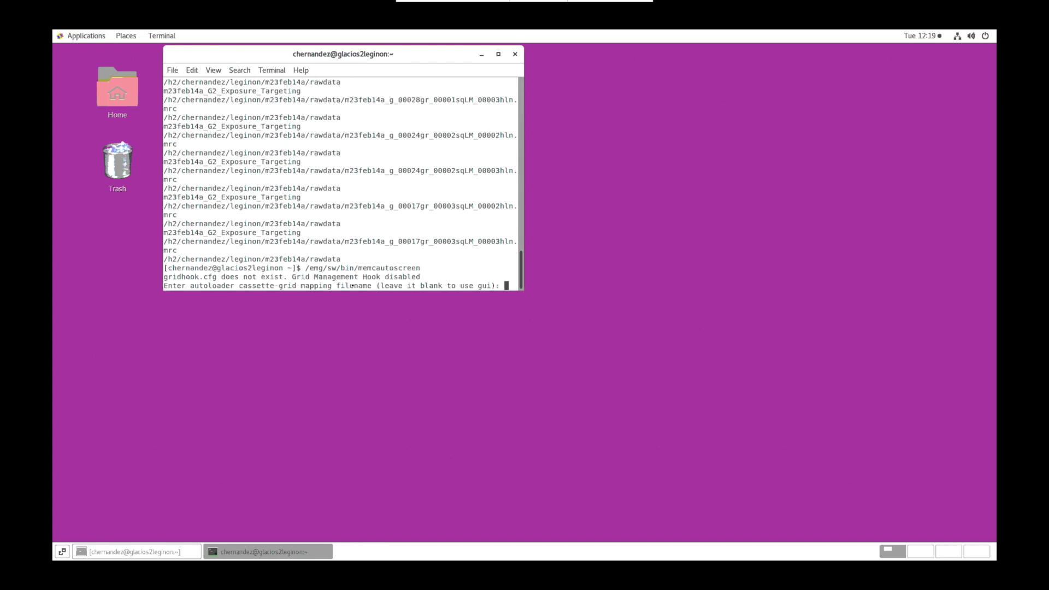
key("Return")
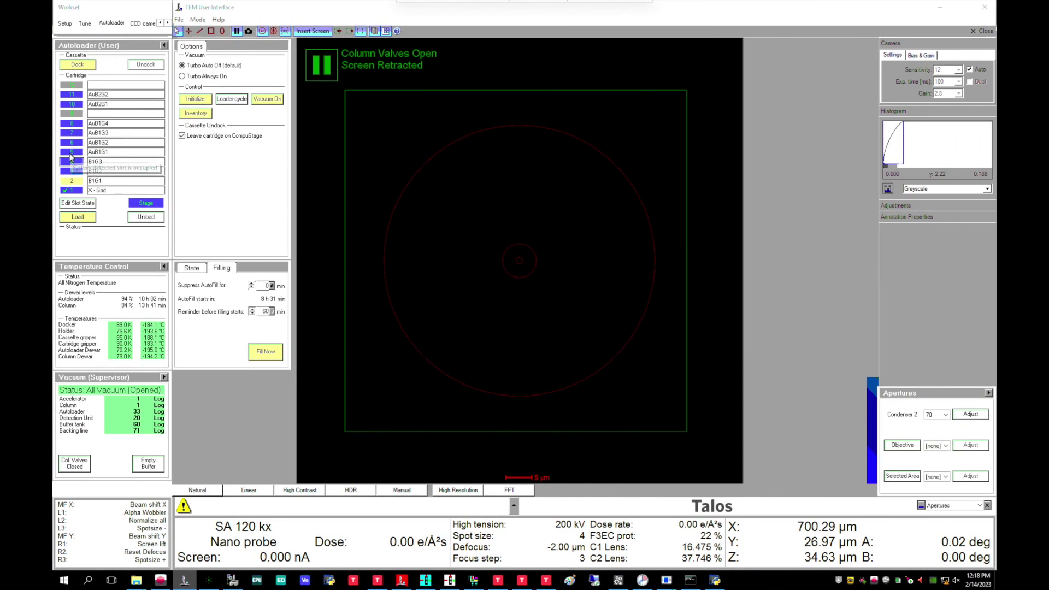
left_click(67, 132)
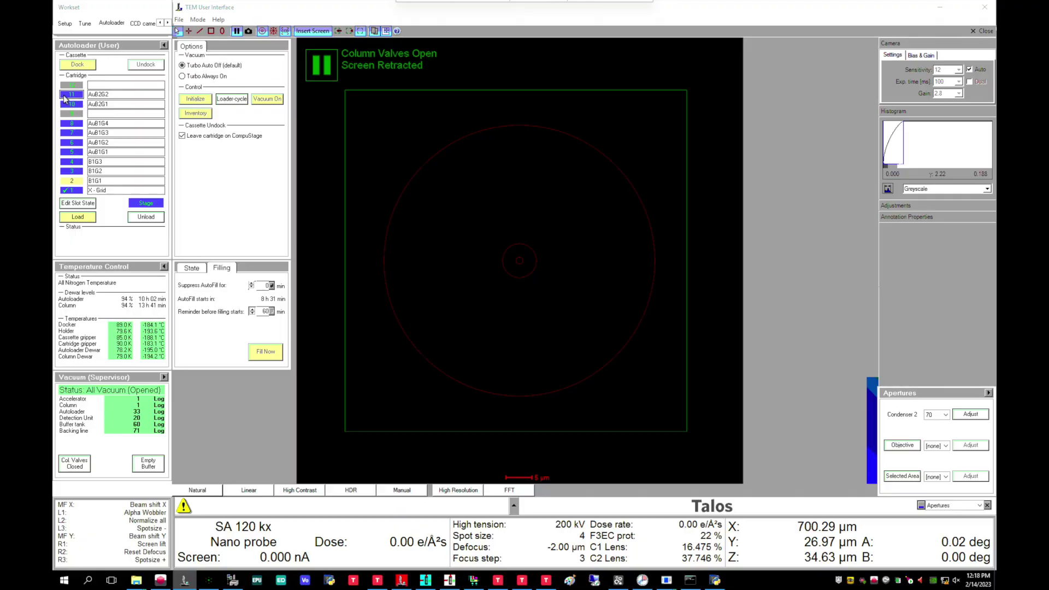
type("3,4,5,6,7,8,1")
type("0,11")
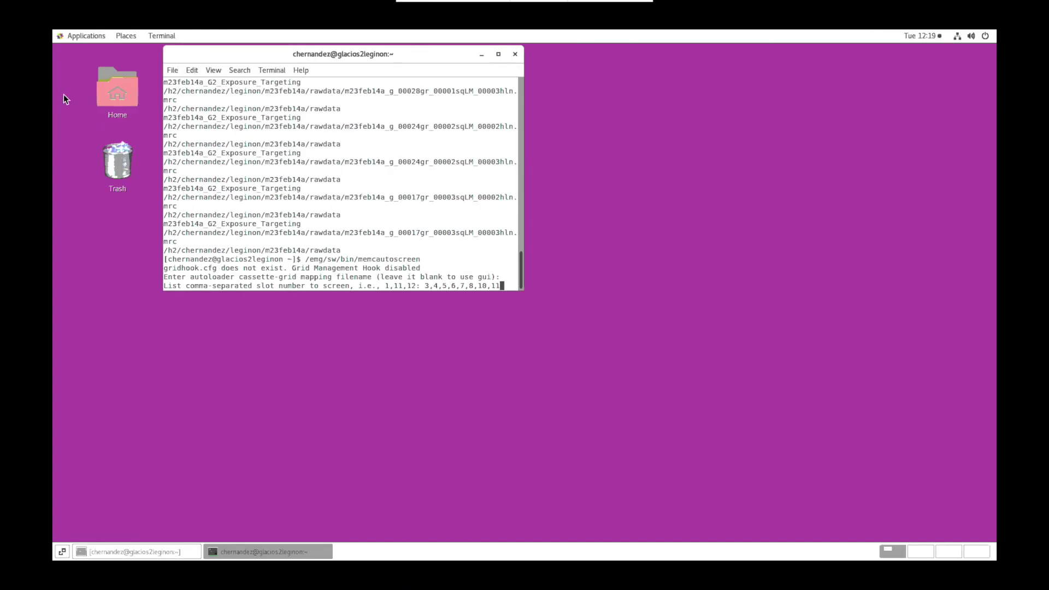
- Submit the slot list, choose the full workflow, and enter m23feb14a as the base session
key("Return")
type("full")
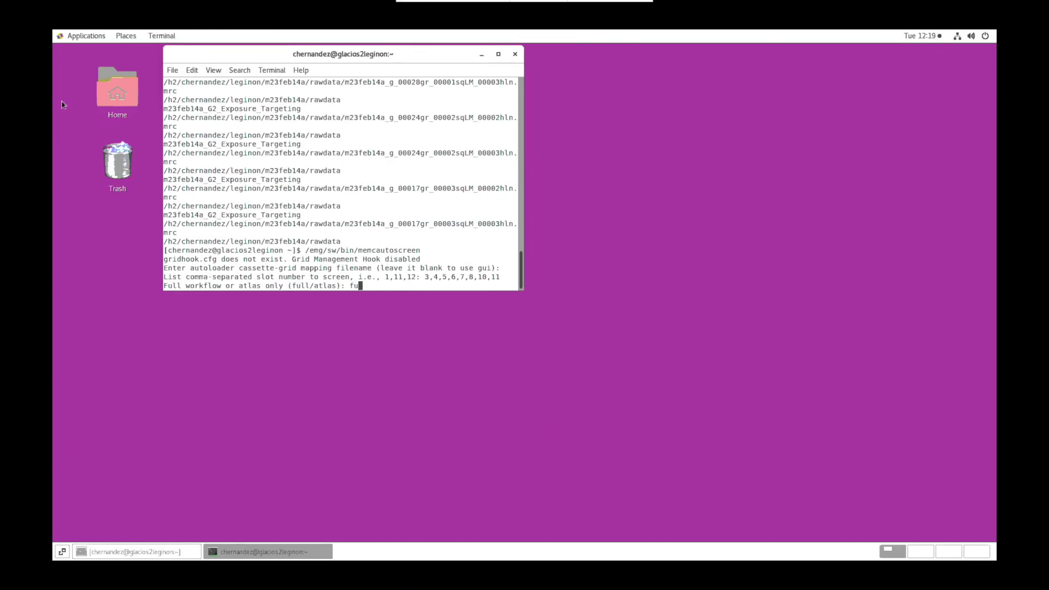
key("Return")
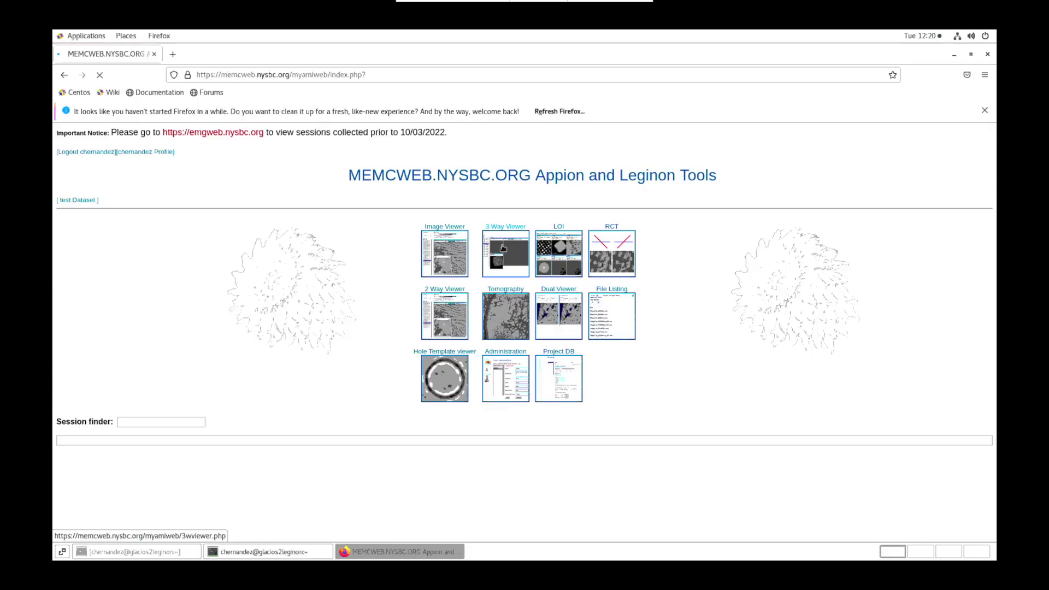
left_click(497, 314)
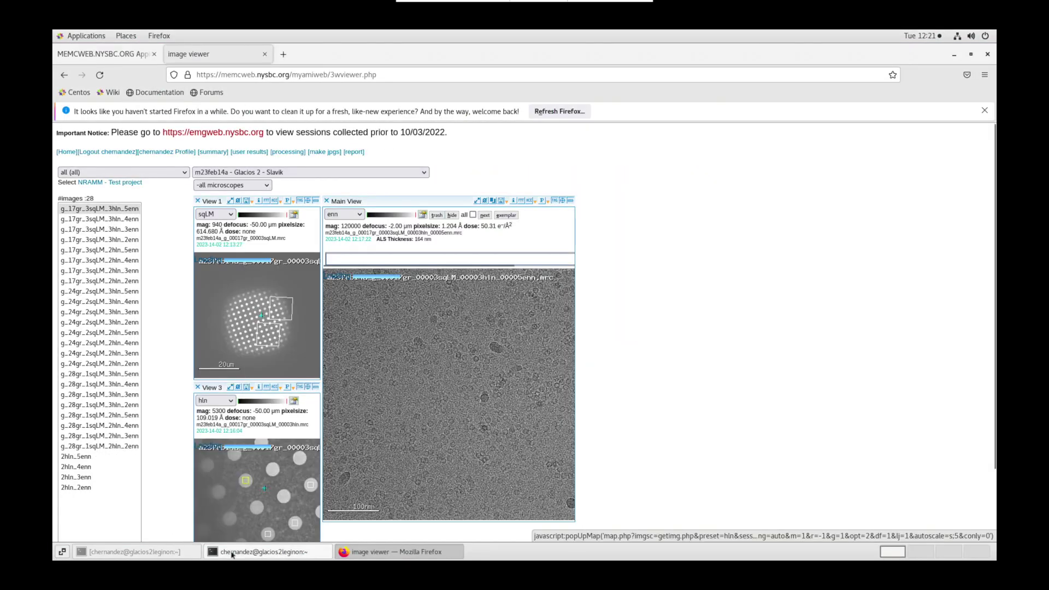
key("alt+Tab")
key("alt+Tab")
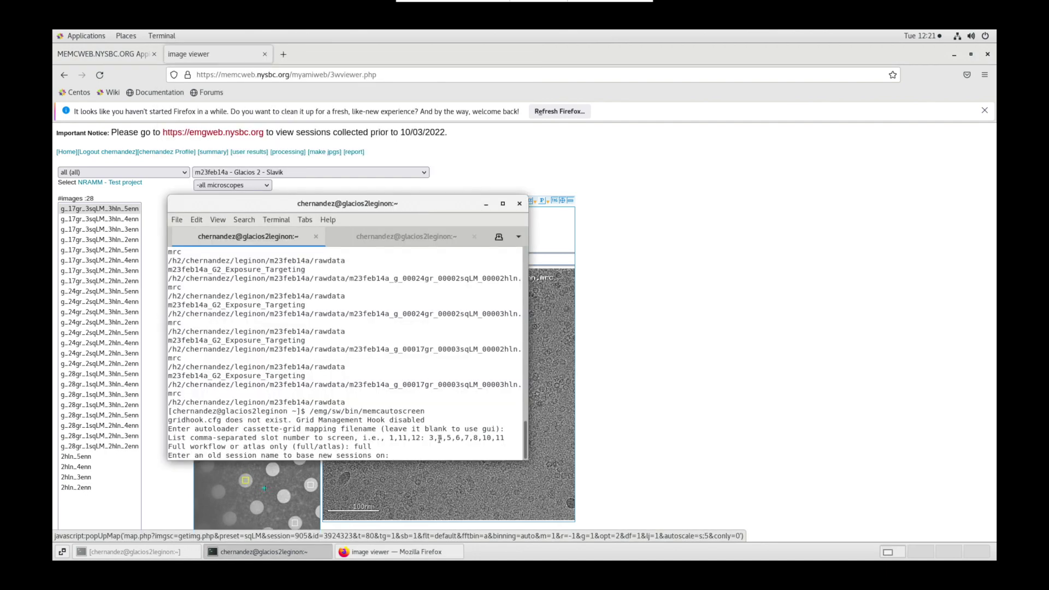
type("m23feb14a")
- Accept base session and default Z height, then comment slots 3–6 as b1g2, b1g3, aub1g1, aub1g2
key("Return")
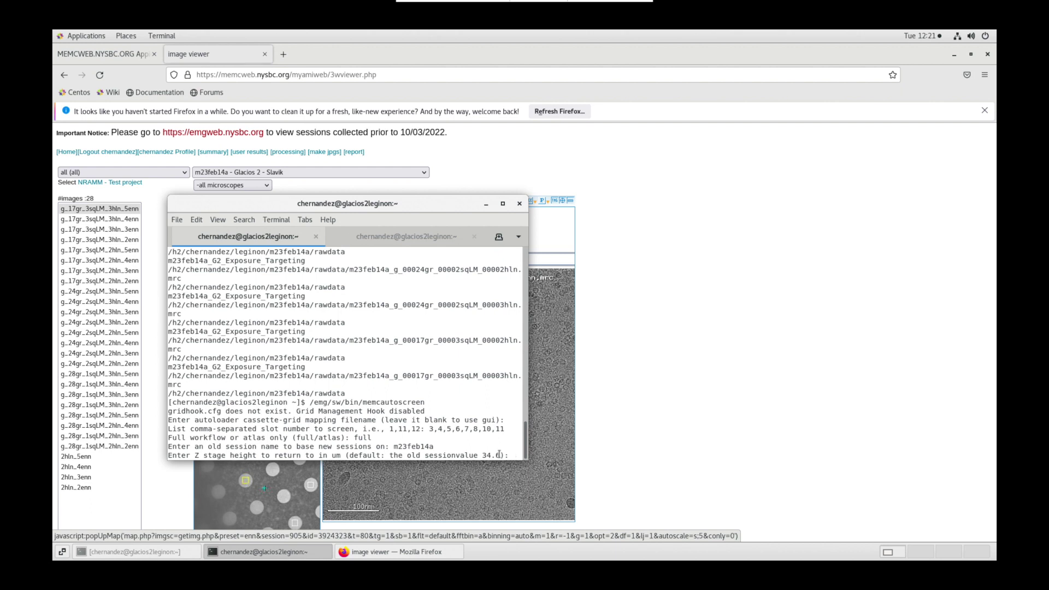
key("Return")
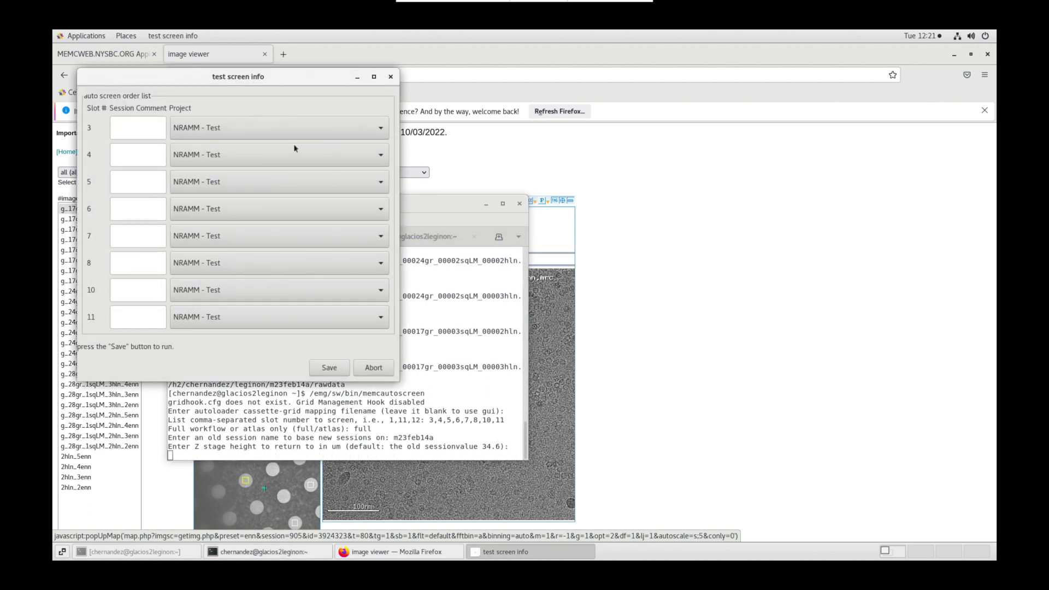
left_click(146, 123)
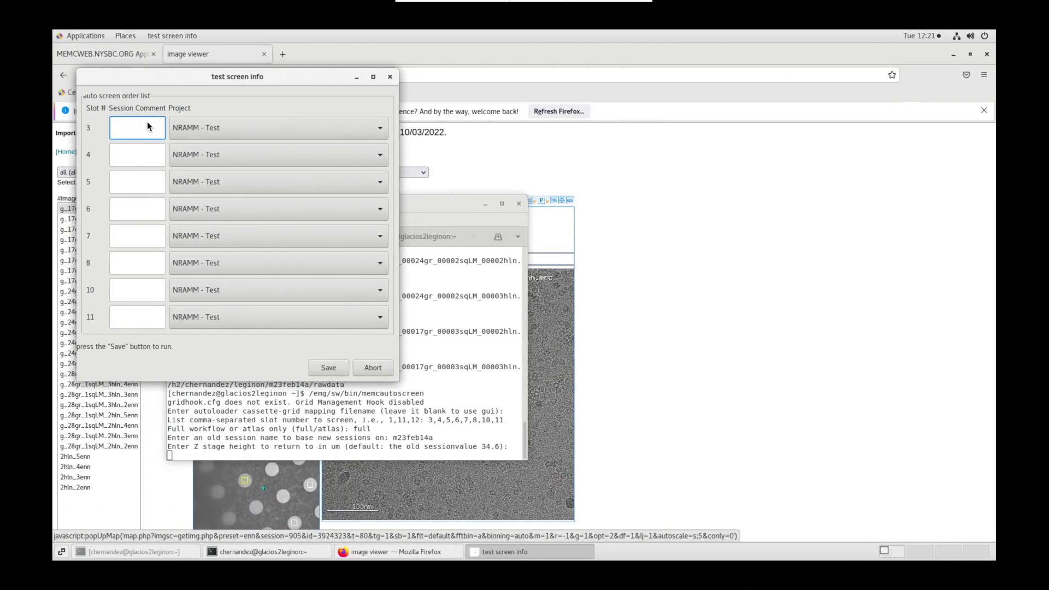
type("b1g2")
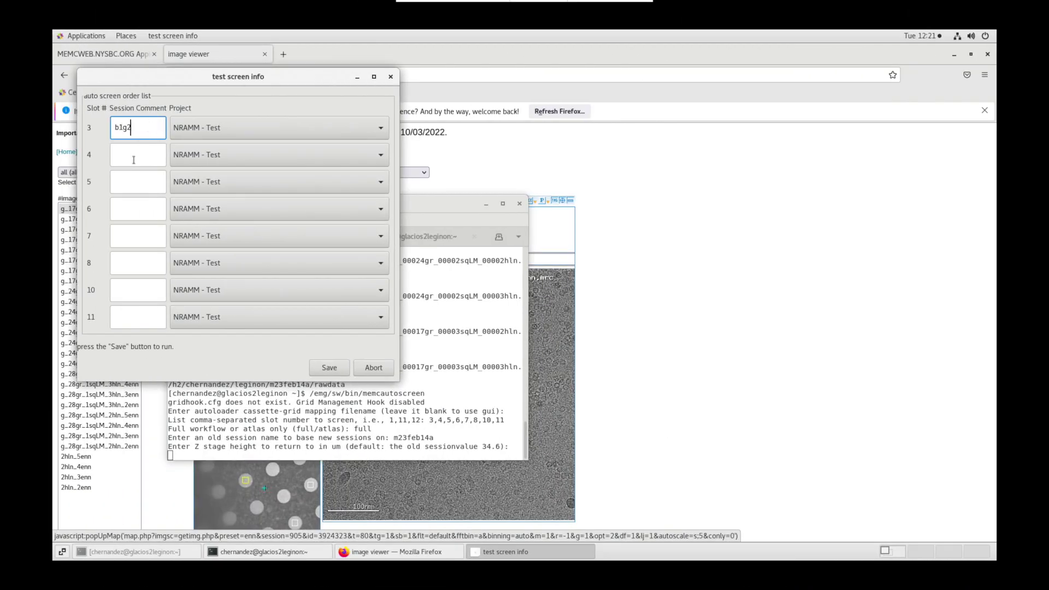
left_click(133, 160)
type("b1g3")
left_click(130, 184)
type("au")
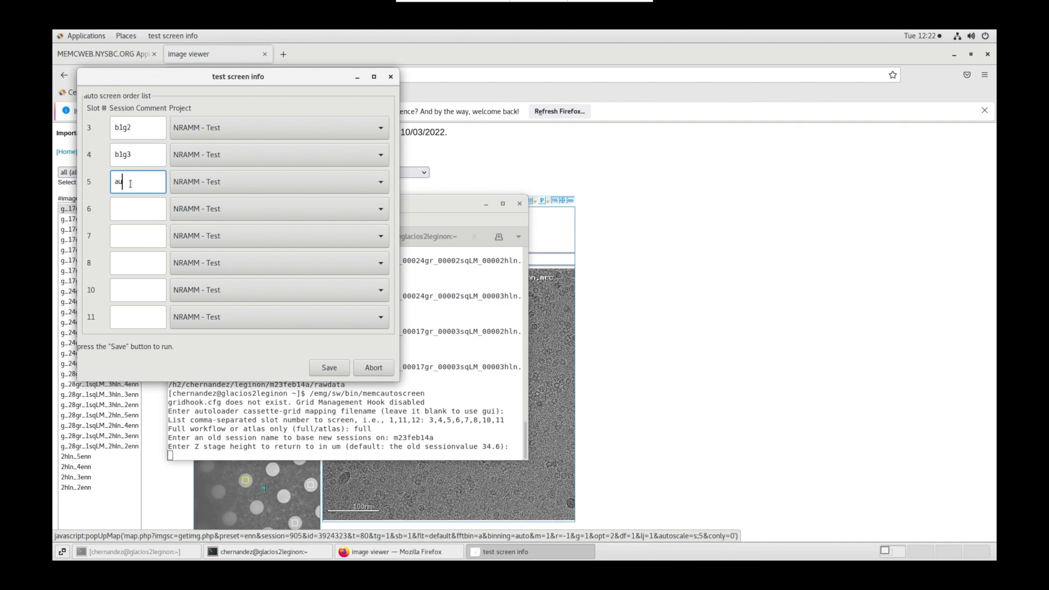
type("b1g1")
left_click(131, 211)
type("aub1g2")
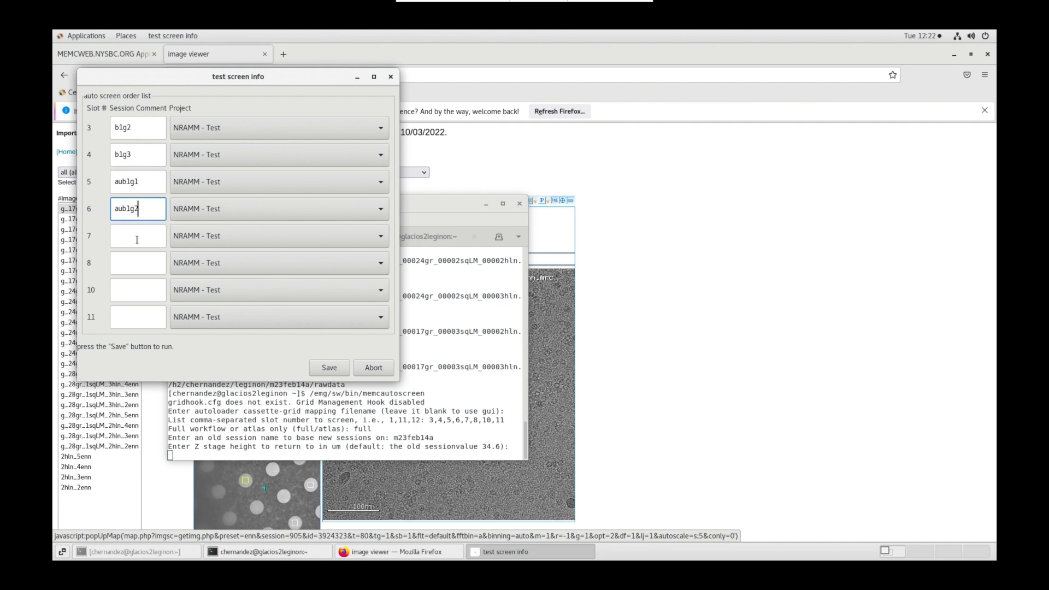
- Comment slots 7, 8, 10, 11 as aub1g3, aub1g4, aub2g1, aub2g2 and save the order list
left_click(137, 240)
type("aub1g3")
left_click(136, 262)
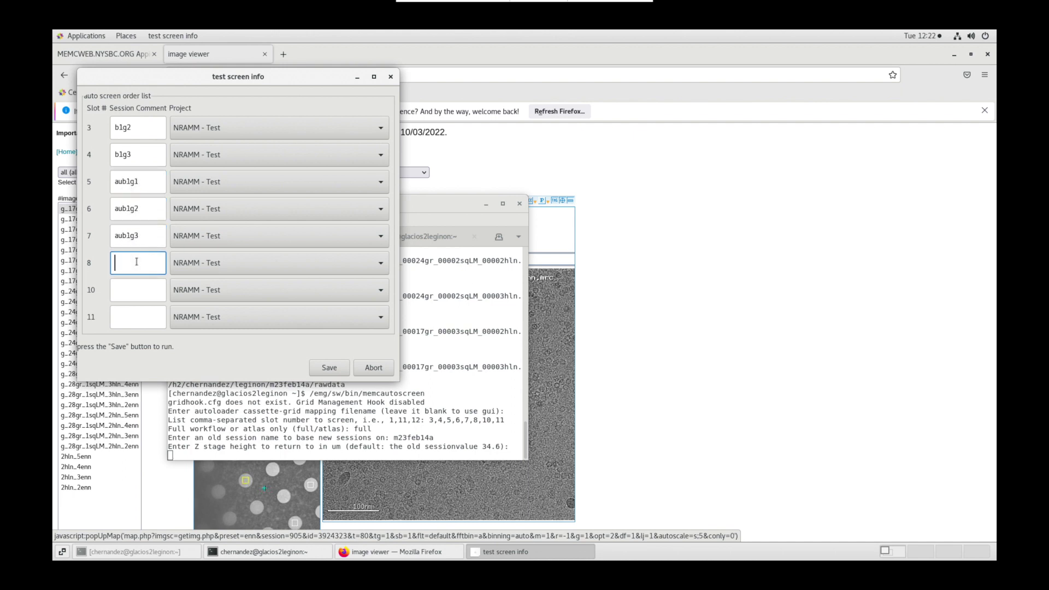
type("aub1g4")
left_click(123, 290)
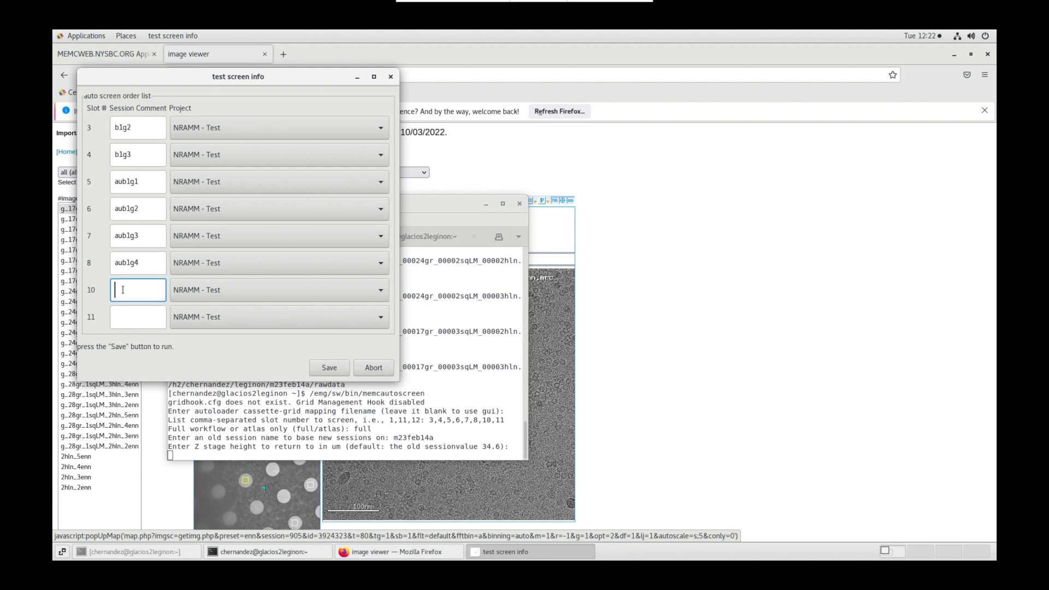
type("aub2g1")
left_click(127, 325)
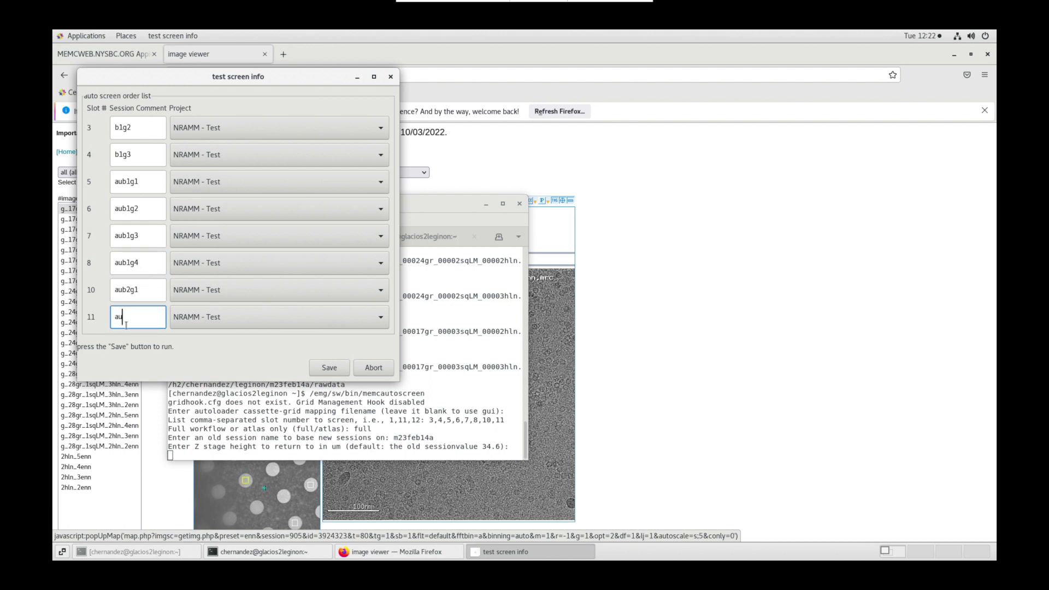
type("aub2g2")
left_click(328, 367)
- Launch session m23feb14b, maximize Leginon with a larger log, and confirm the slot 3 grid loaded in Scope_Control
key("Return")
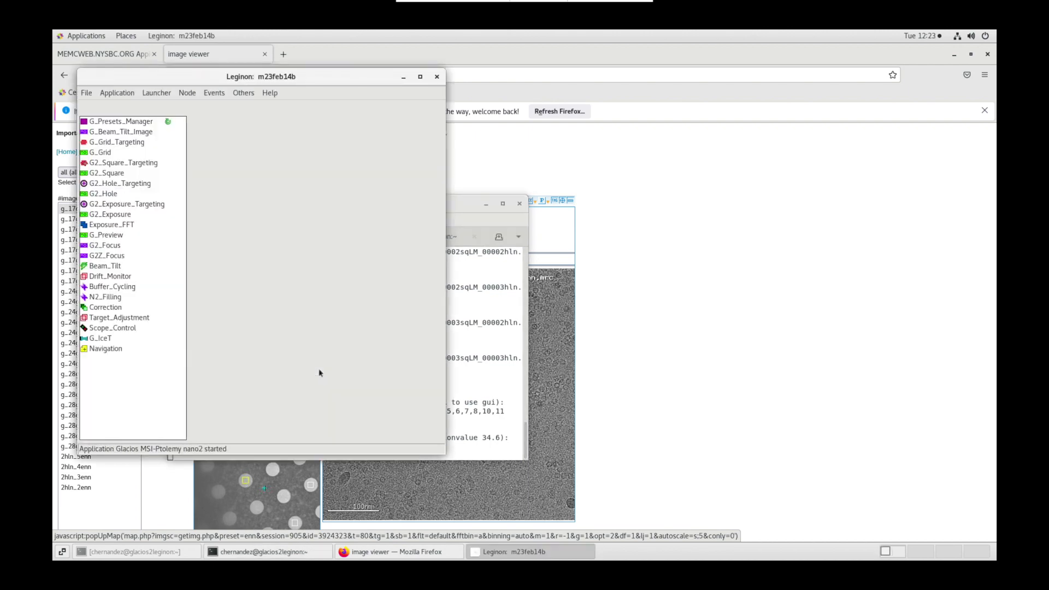
left_click(119, 127)
left_click(421, 77)
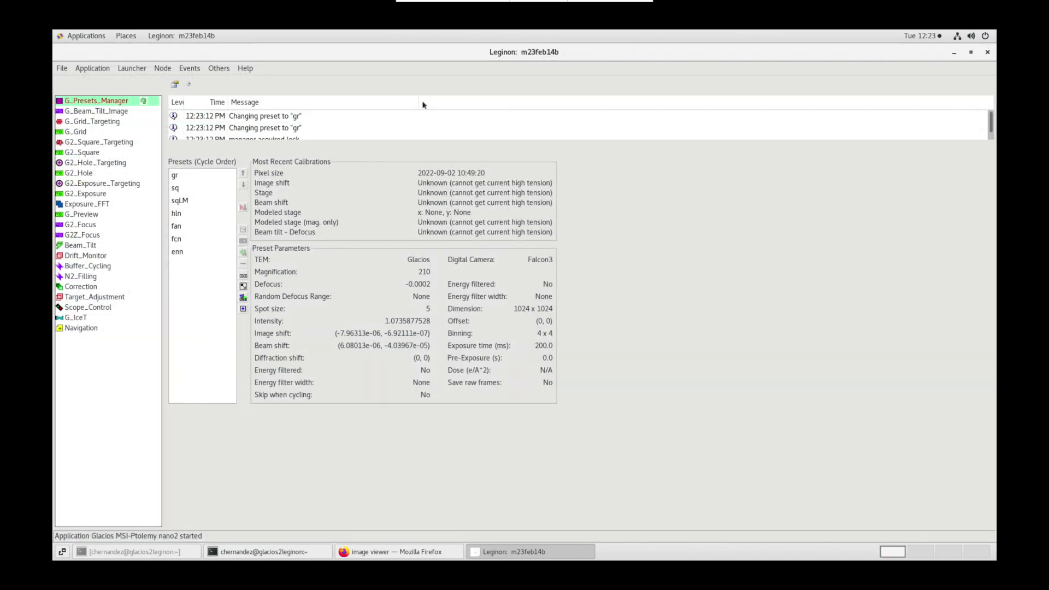
left_click_drag(310, 144, 318, 211)
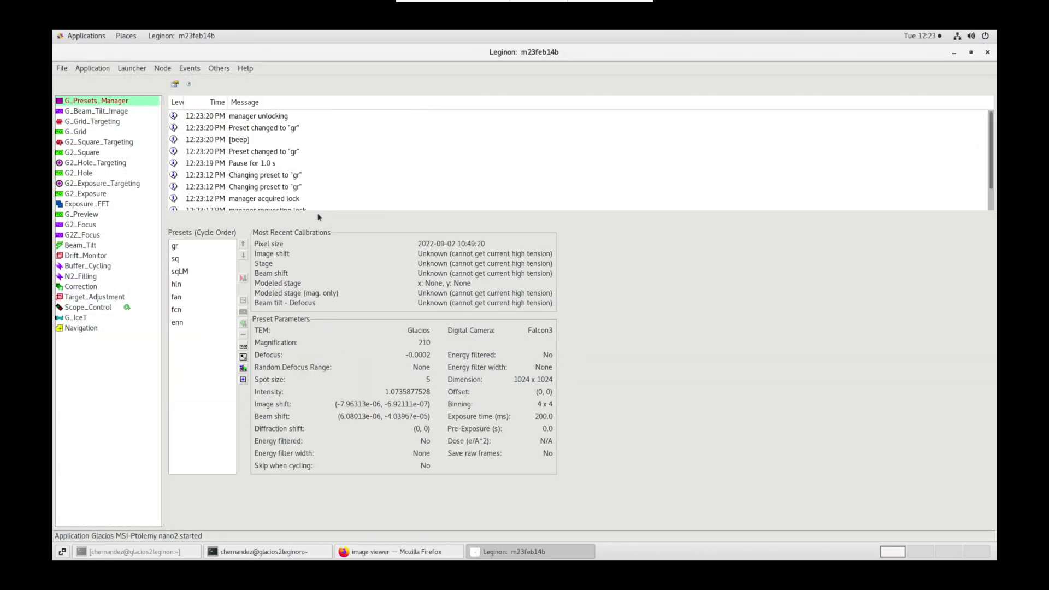
left_click(88, 310)
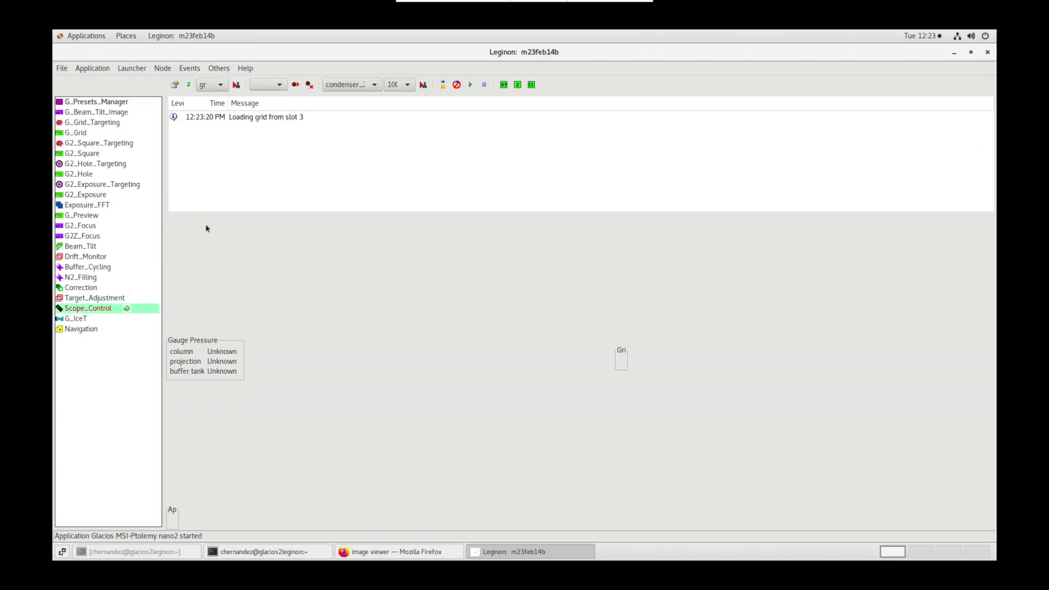
left_click(247, 119)
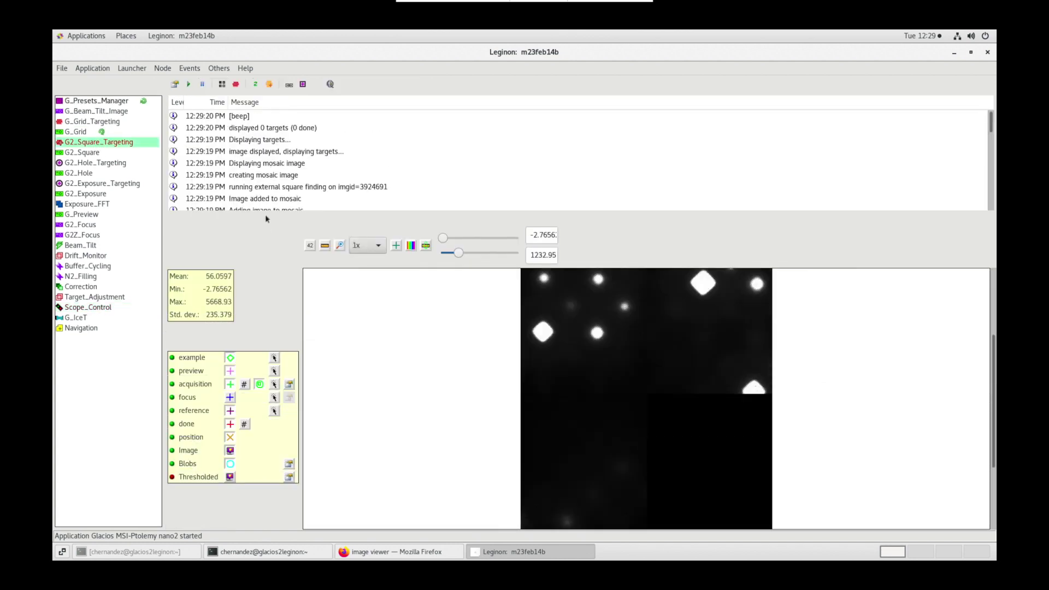
- Follow screening through square, hole and exposure images at half scale, then show the presets manager
left_click_drag(267, 214, 263, 143)
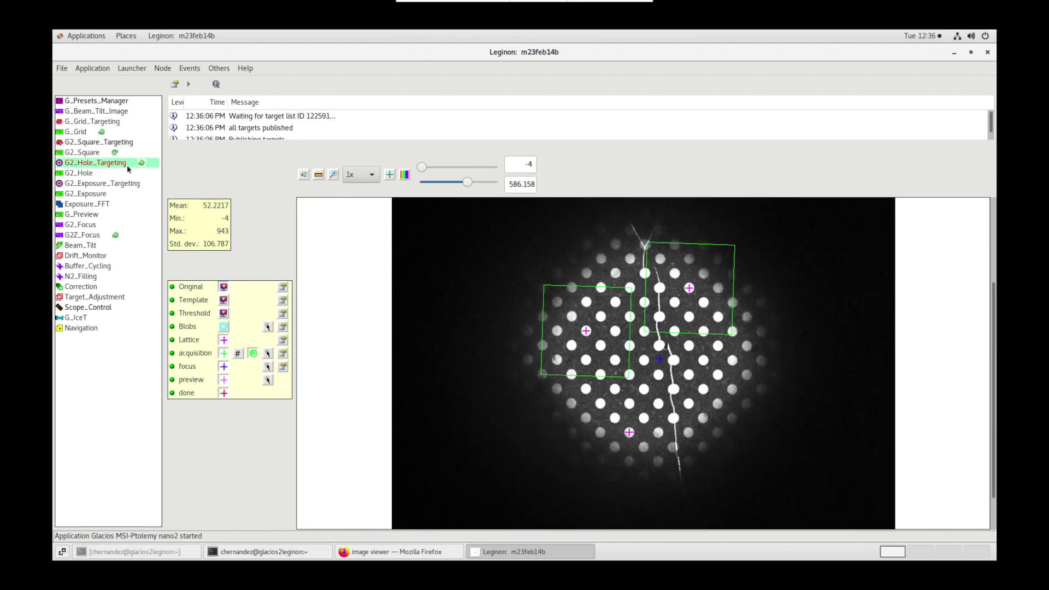
left_click(99, 235)
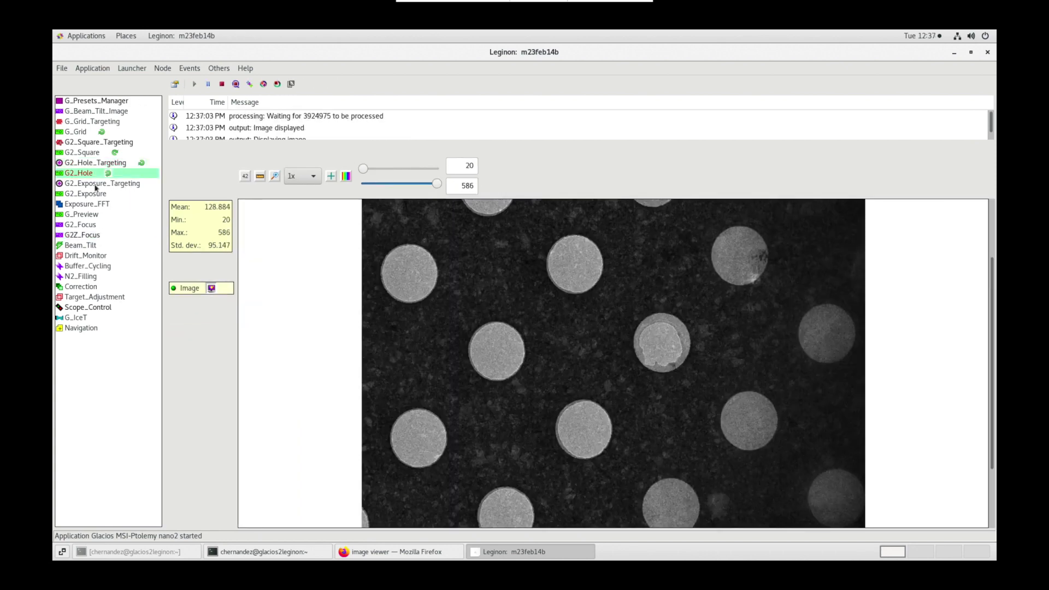
left_click(96, 186)
left_click(363, 171)
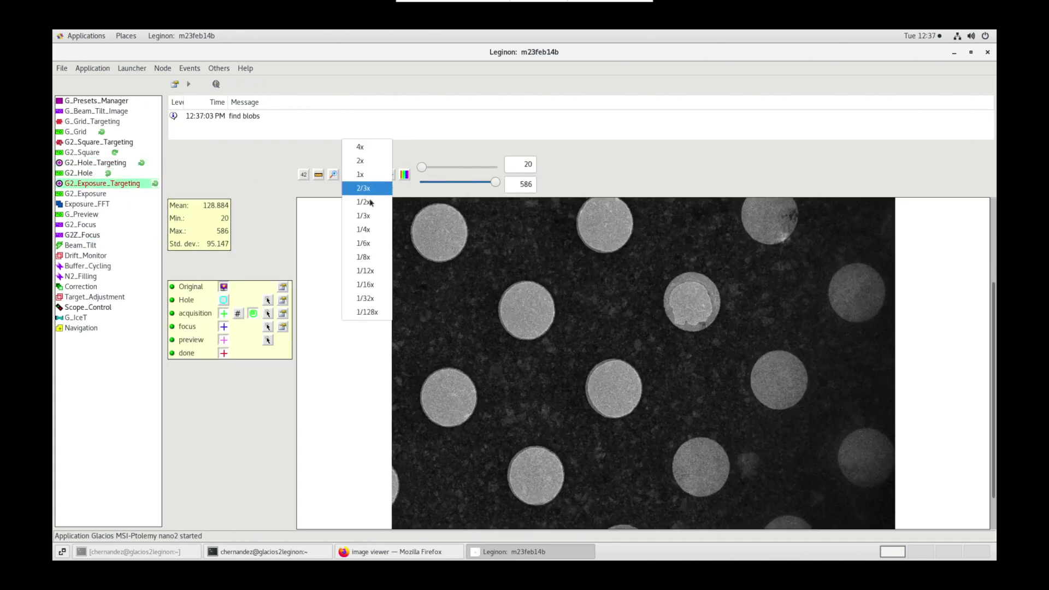
left_click(363, 184)
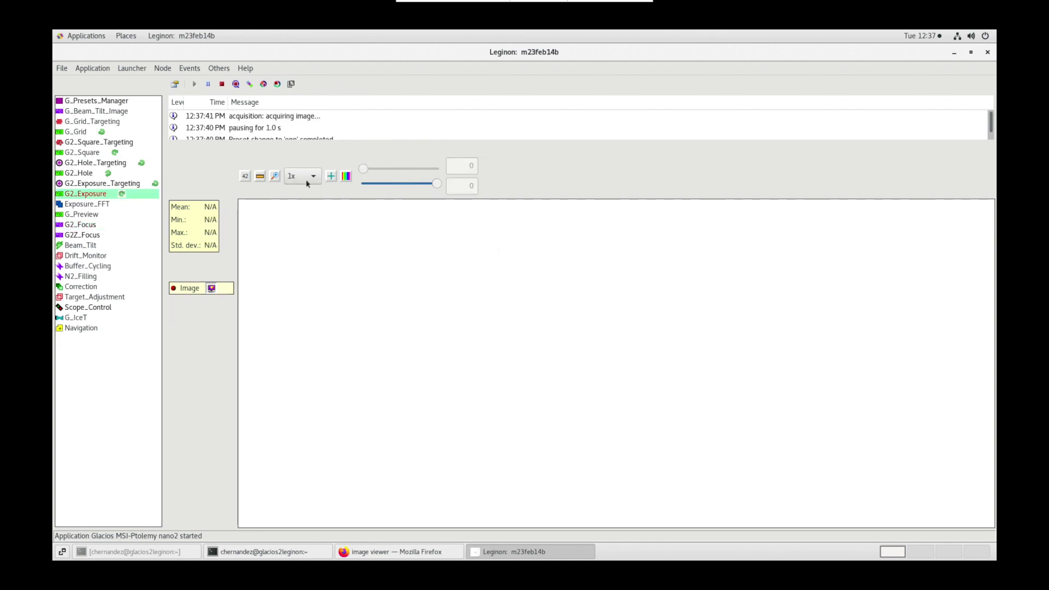
left_click(308, 183)
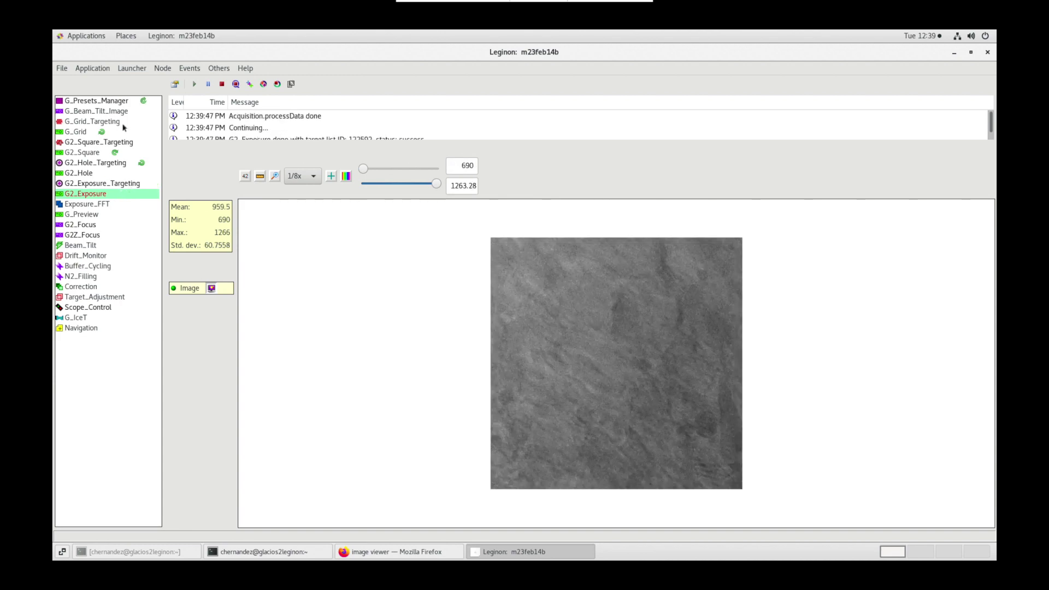
left_click(120, 102)
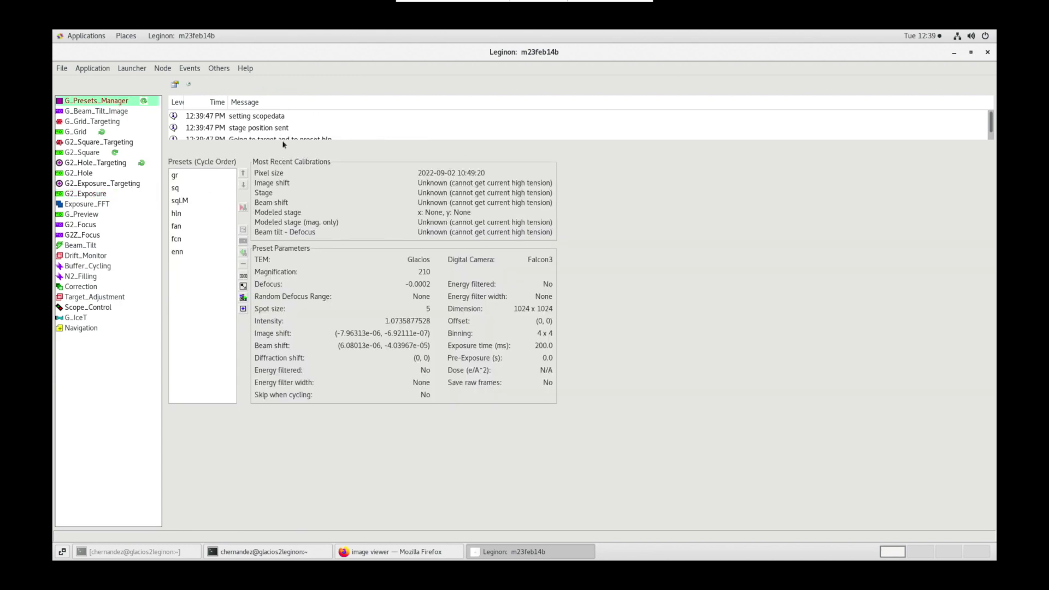
- Enlarge the log to follow grids loading from slots 4 through 11, then bring up the image viewer
left_click_drag(284, 143, 293, 262)
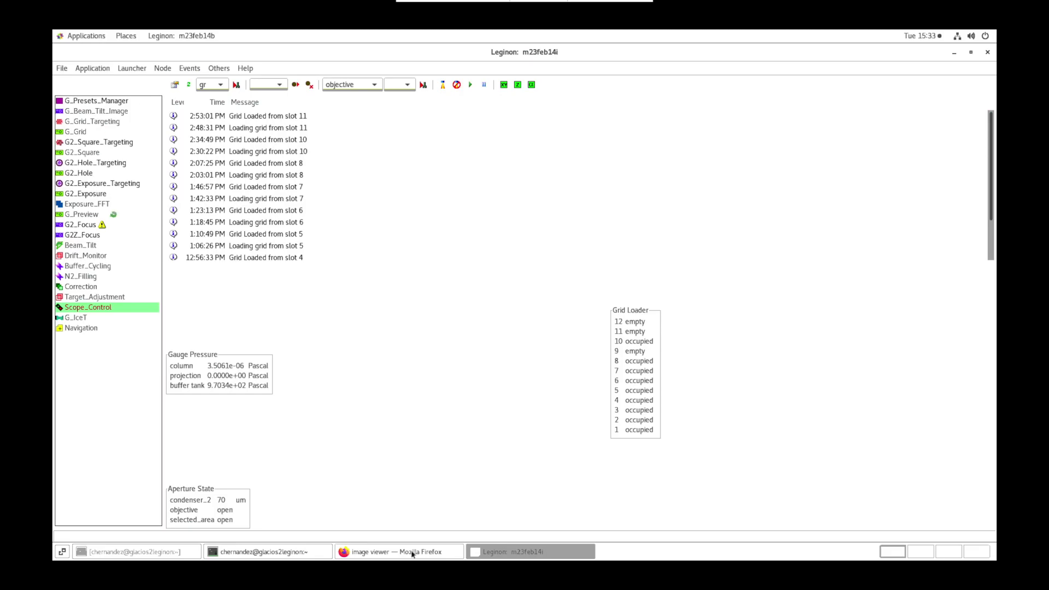
left_click(413, 554)
- Open session m23feb14b - b1g2 and set the Main View and View 3 image filters to all
left_click(278, 172)
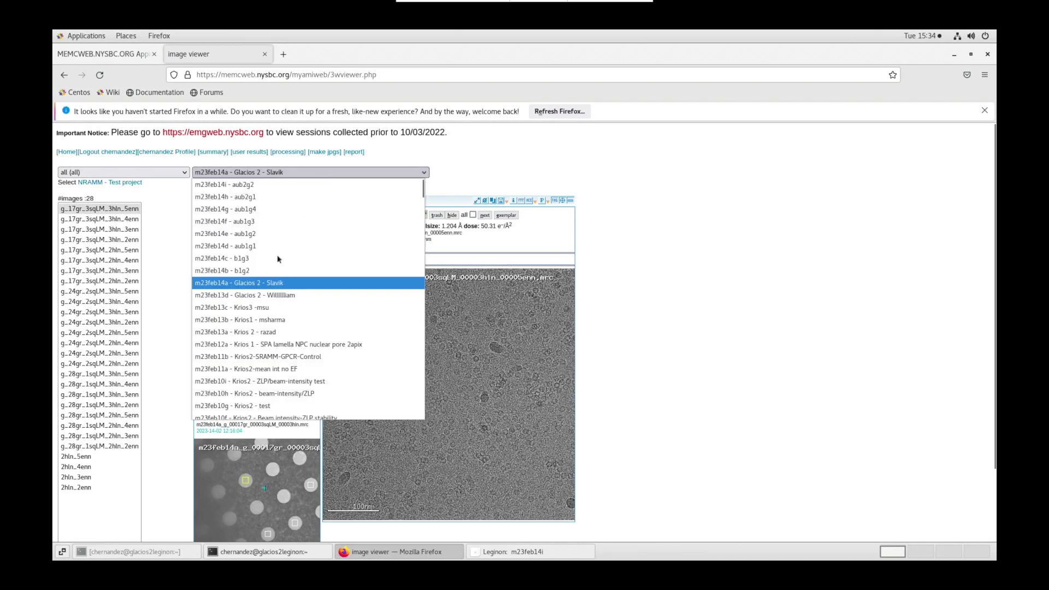
left_click(271, 271)
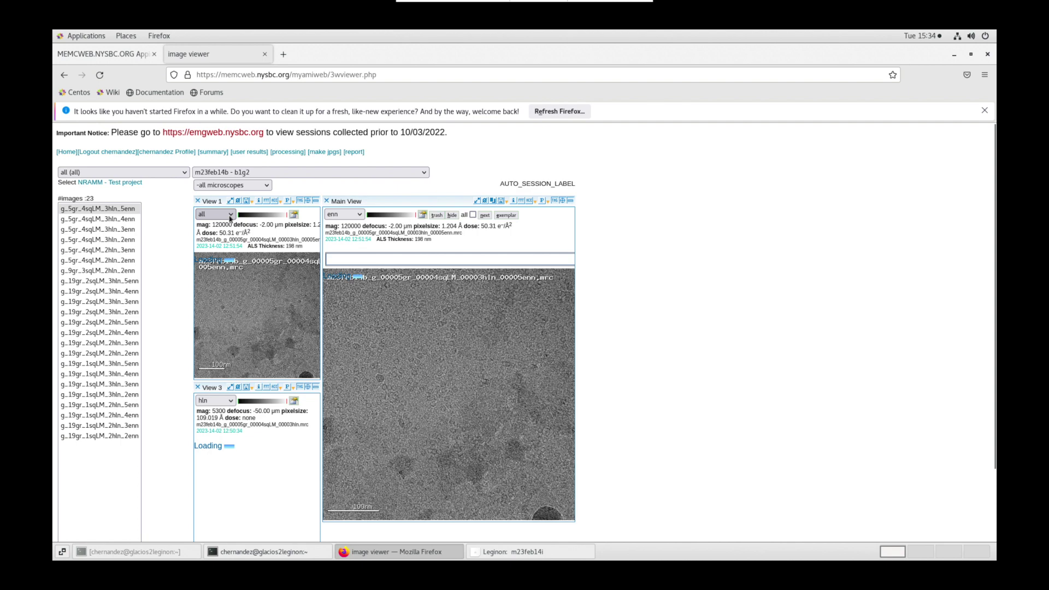
left_click(230, 214)
left_click(218, 226)
left_click(343, 214)
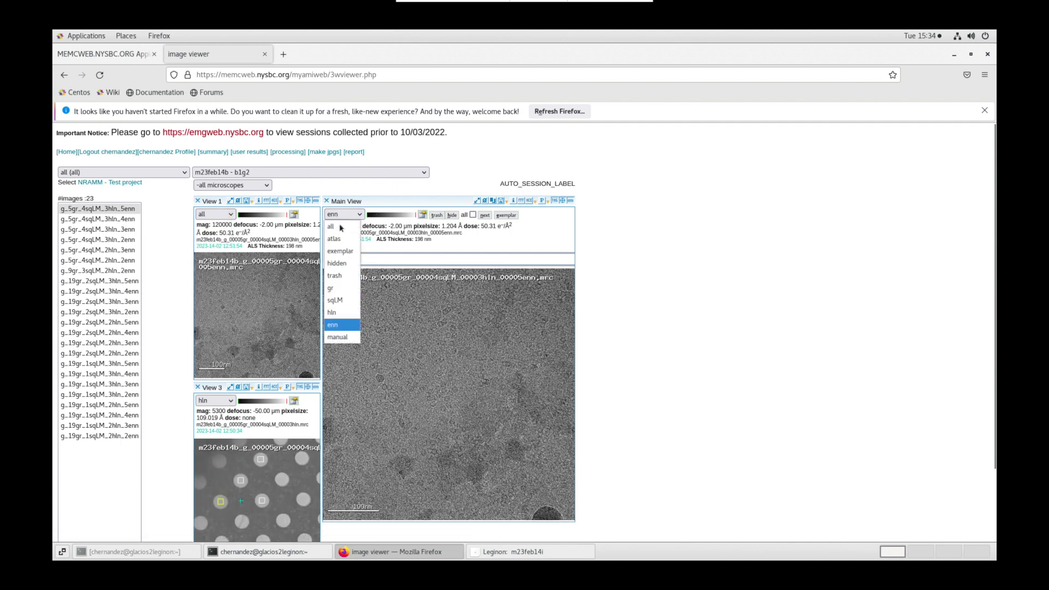
left_click(340, 226)
left_click(216, 401)
left_click(205, 413)
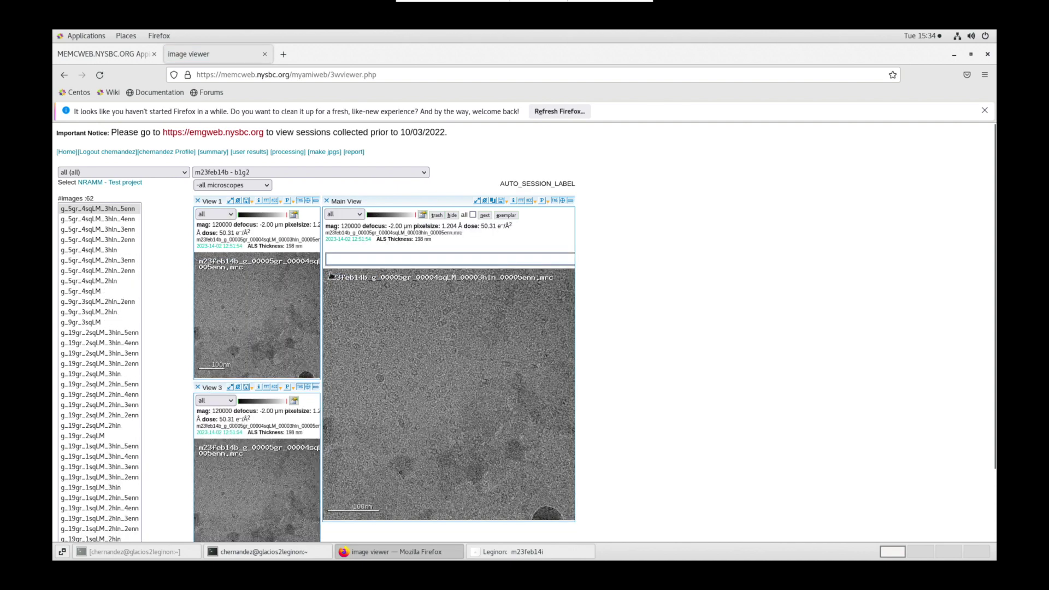
- Browse sessions m23feb14c - b1g3 (16gr grid image) through m23feb14g - aub1g4
left_click(272, 172)
left_click(237, 264)
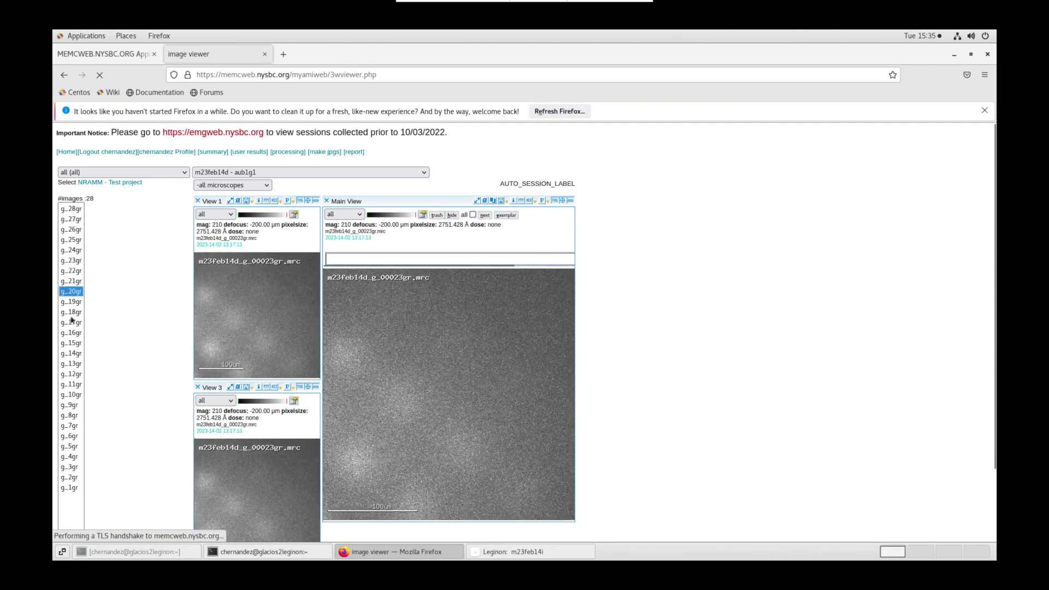
left_click(72, 333)
left_click(241, 172)
key("Escape")
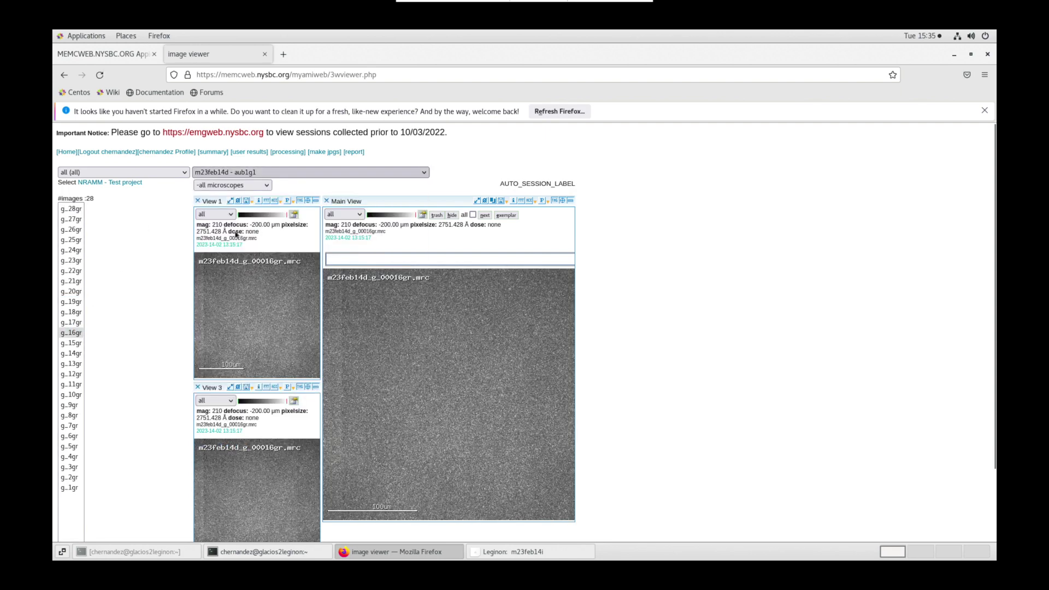
left_click(240, 172)
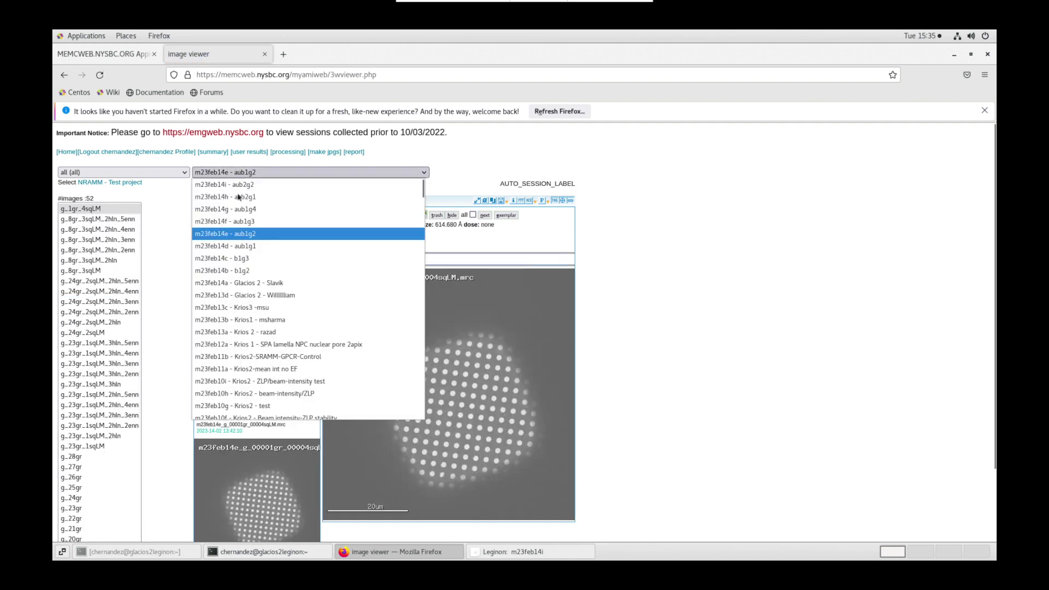
left_click(241, 223)
left_click(242, 175)
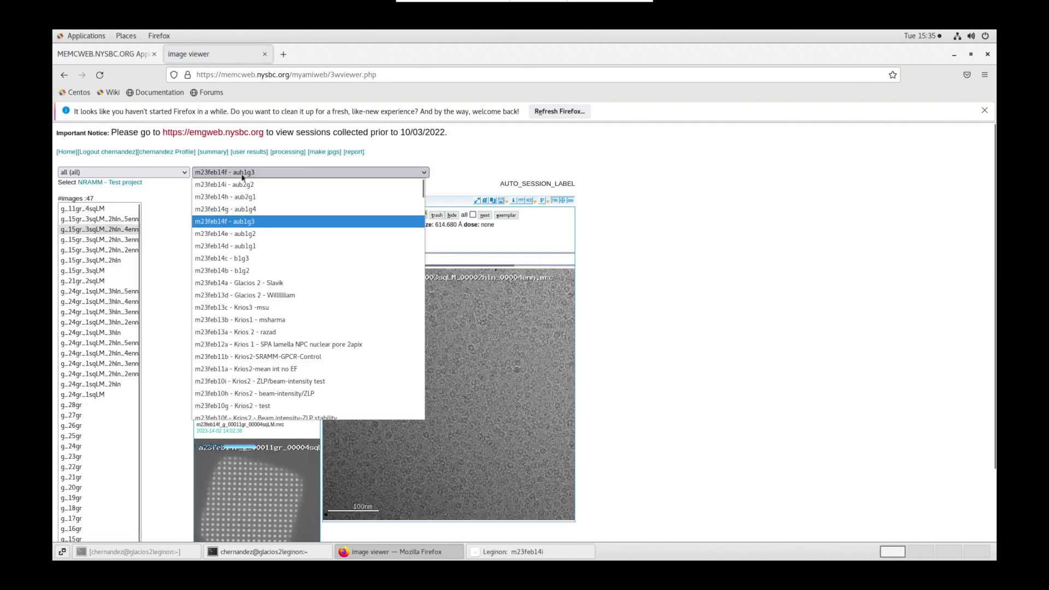
left_click(246, 209)
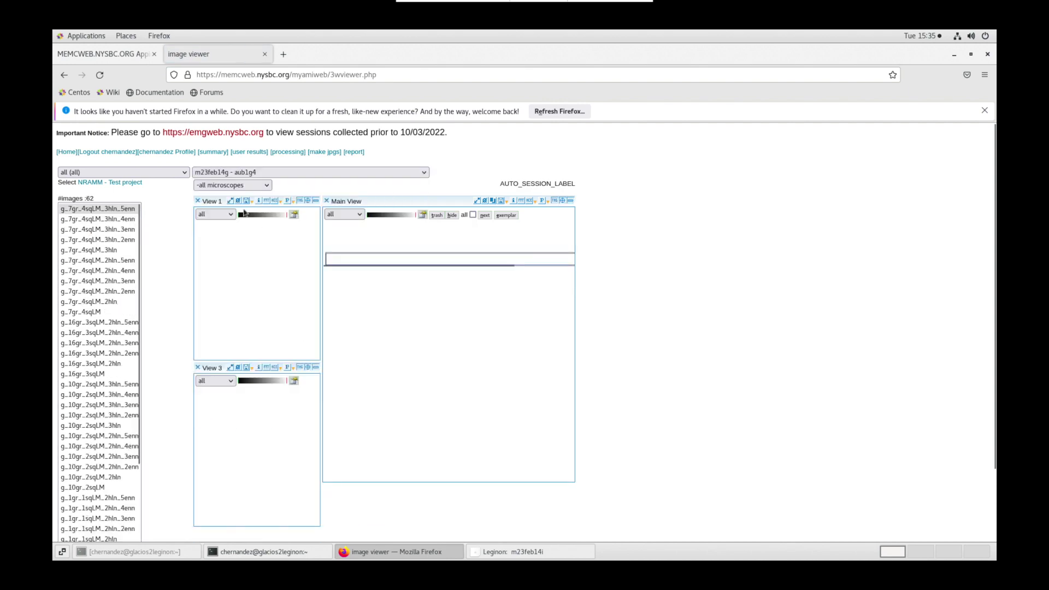
- Review m23feb14h - aub2g1 square, atlas and exposure images, open m23feb14i - aub2g2, then begin logging out
left_click(253, 173)
left_click(246, 197)
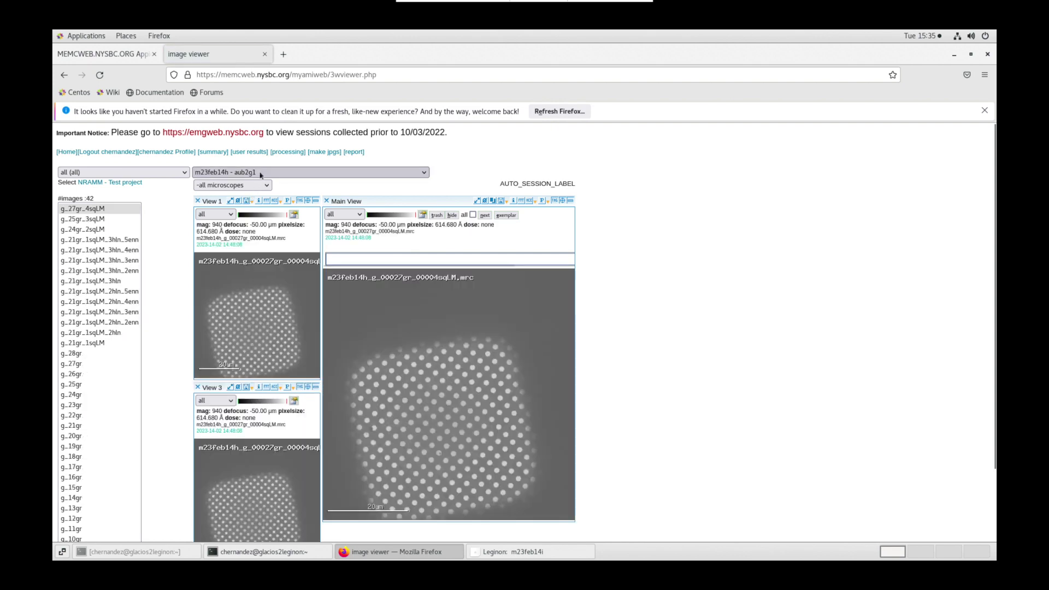
left_click(110, 220)
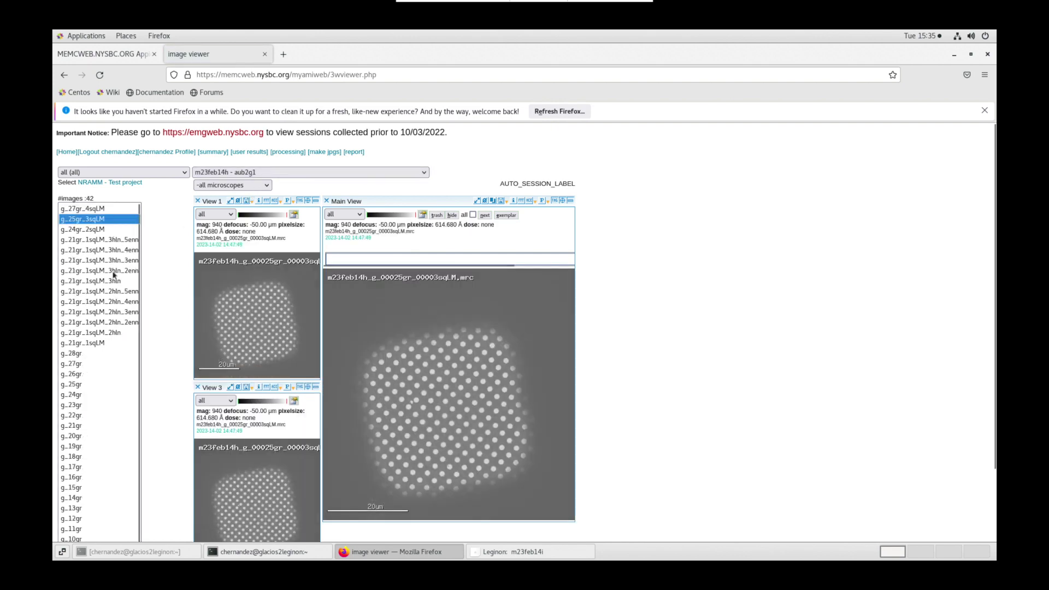
left_click(94, 354)
left_click(106, 323)
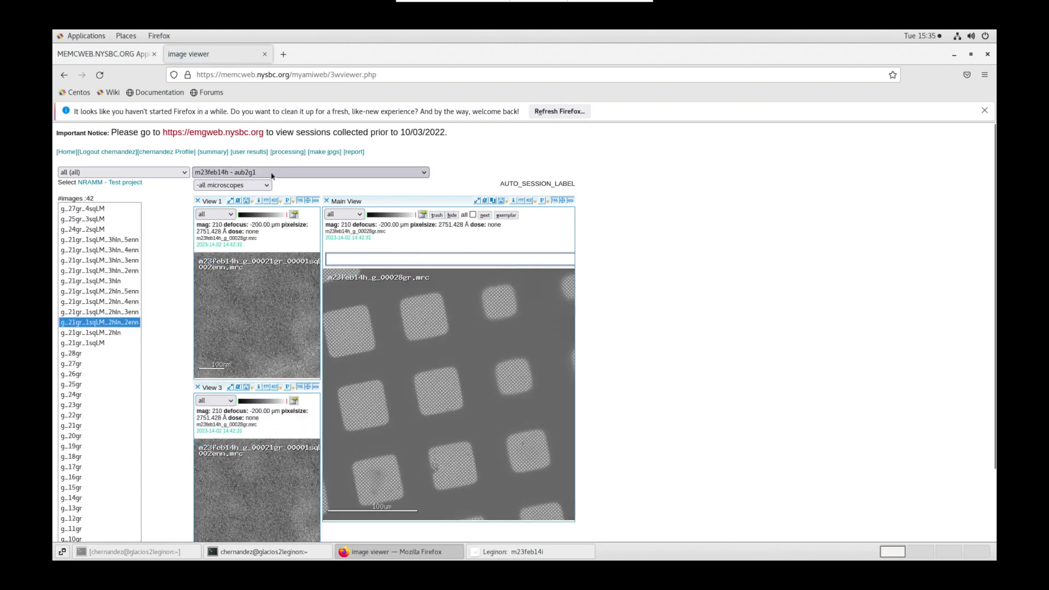
left_click(271, 173)
left_click(266, 188)
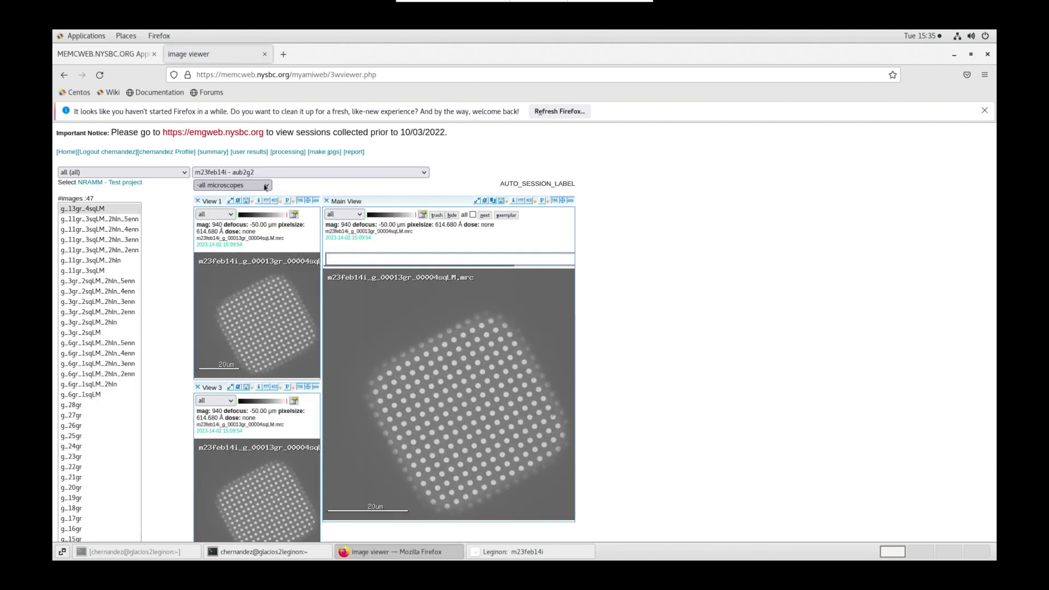
left_click(509, 552)
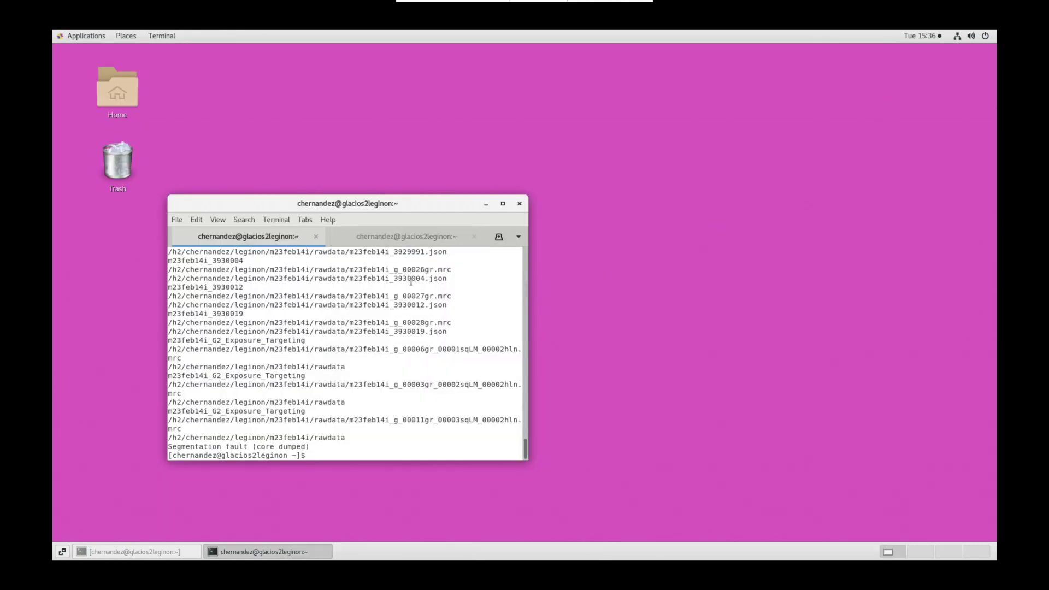
left_click(519, 204)
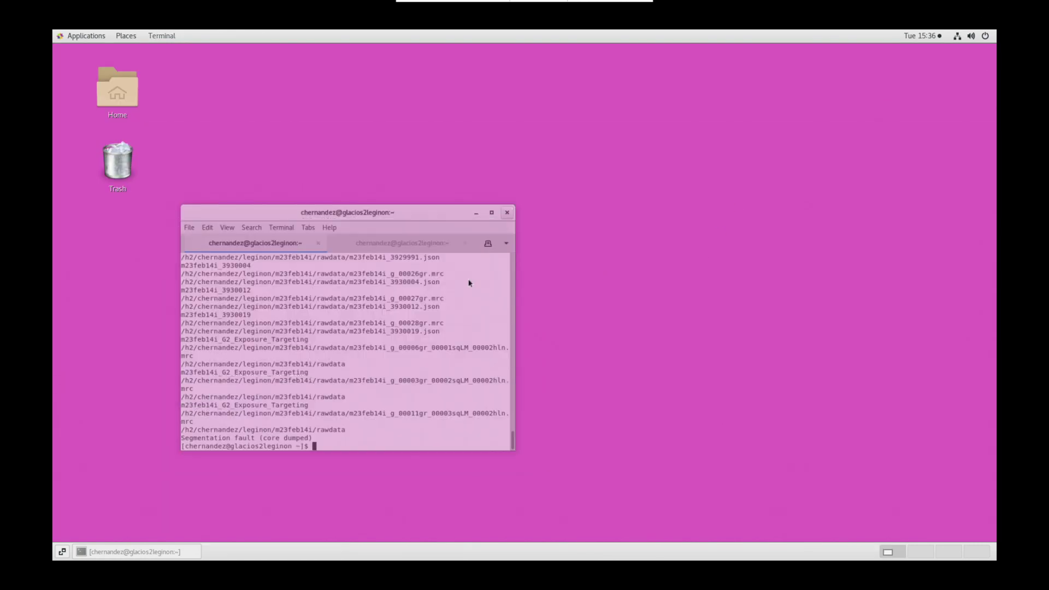